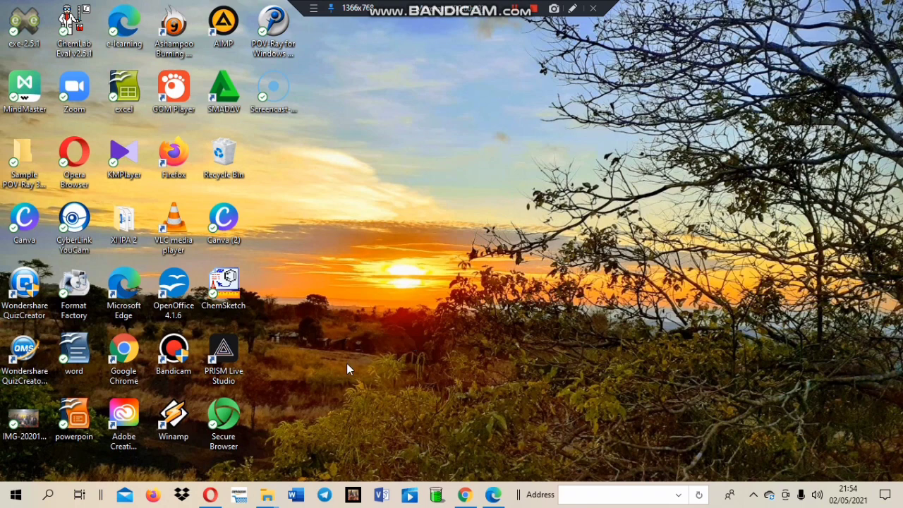
Step: Look over the GIUS eXe package in Downloads, then return to the eXe module in Chrome
mouse_move(266, 496)
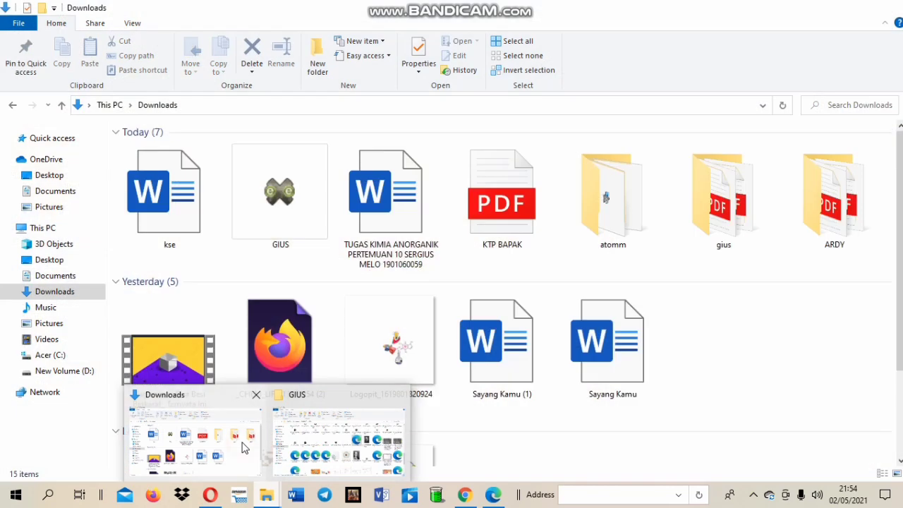
click(243, 448)
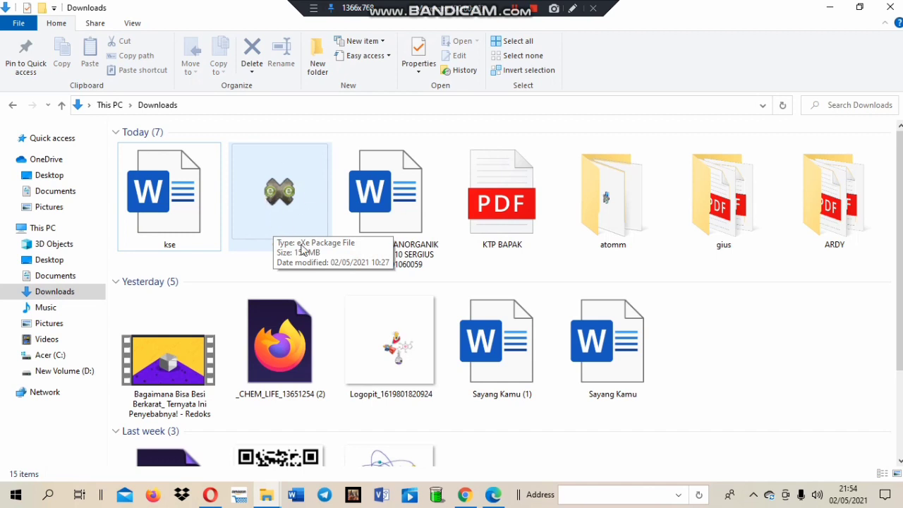
click(464, 495)
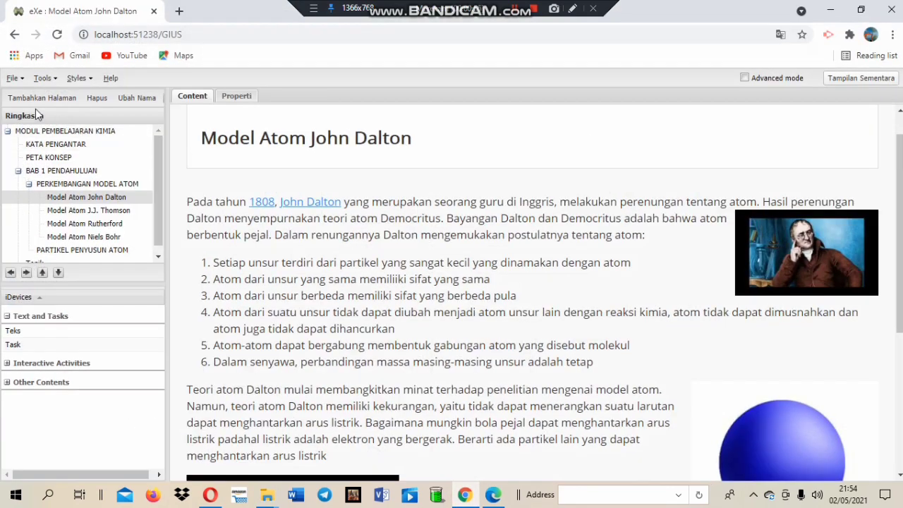
Step: Open the MODUL PEMBELAJARAN KIMIA root page and scroll through its MODUL STRUKTUR ATOM cover
click(154, 168)
mouse_move(155, 168)
mouse_down()
mouse_move(154, 203)
mouse_move(159, 167)
mouse_up()
click(106, 133)
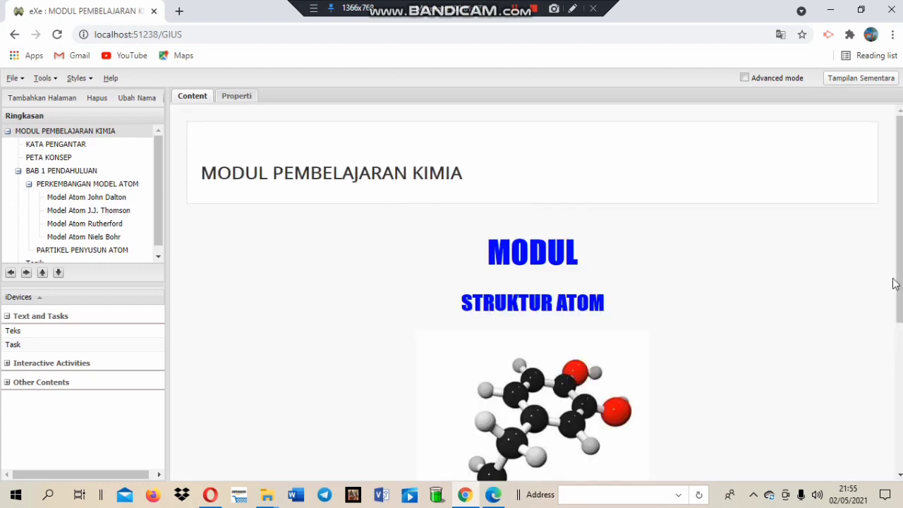
scroll(897, 367, down, 3)
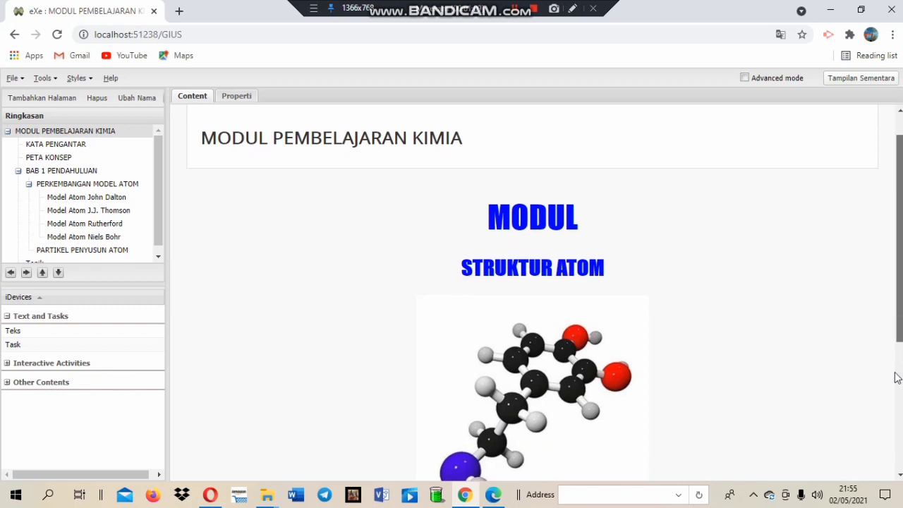
scroll(898, 376, down, 2)
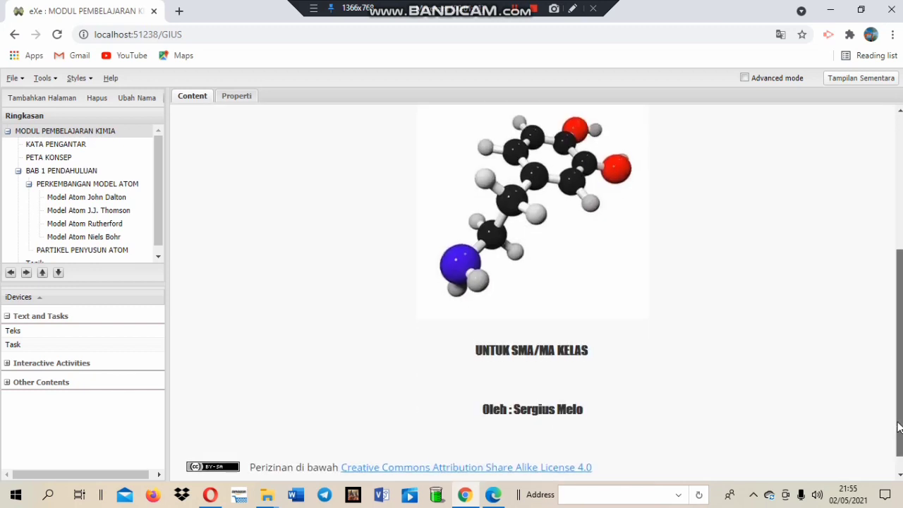
scroll(898, 381, up, 2)
scroll(874, 260, up, 2)
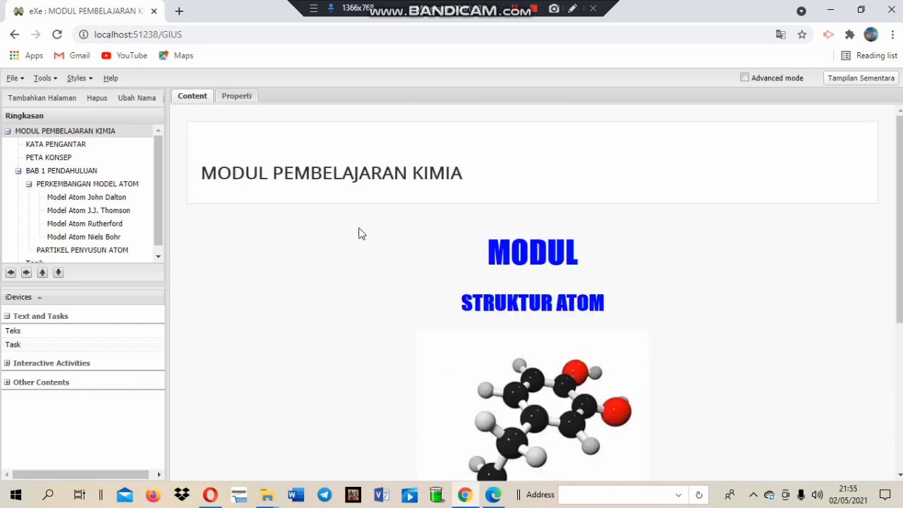
click(158, 256)
click(158, 131)
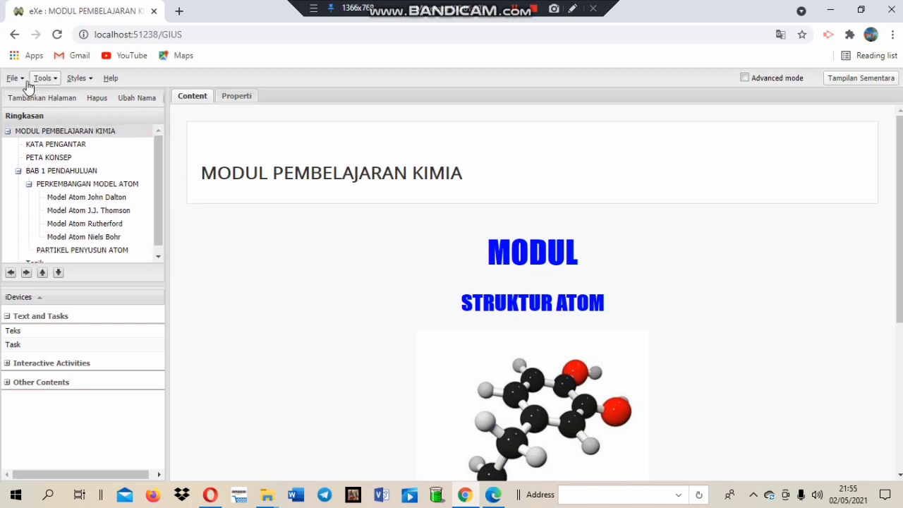
Step: Browse the File > Ekspor submenu showing Web Site, Single Page, EPUB3, SCORM1.2 and IMS
click(28, 83)
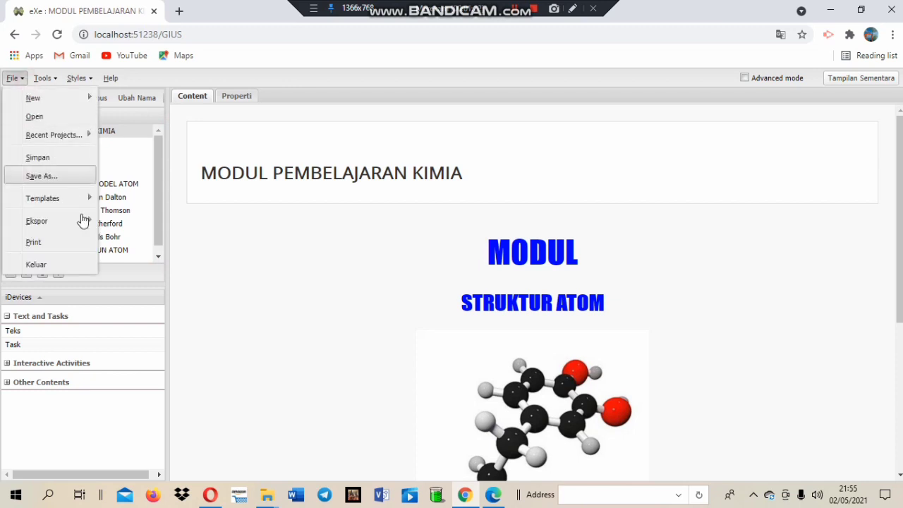
mouse_move(86, 223)
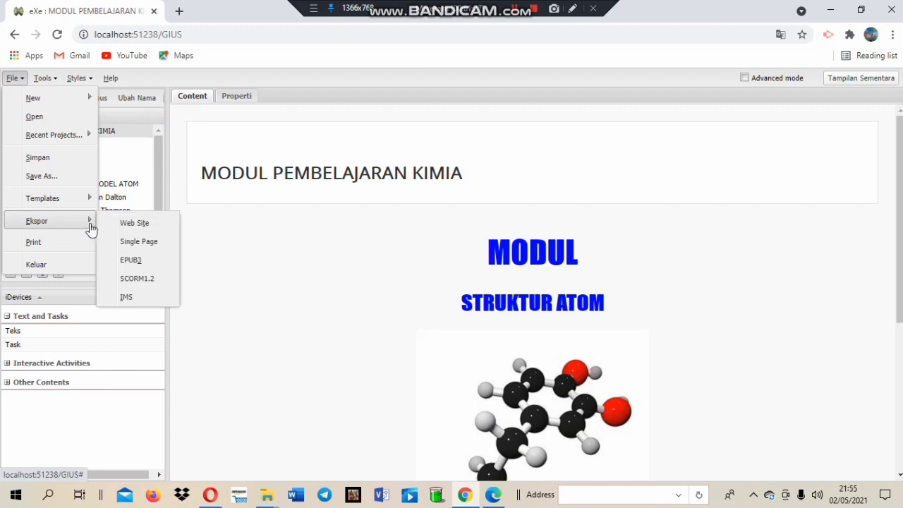
click(252, 265)
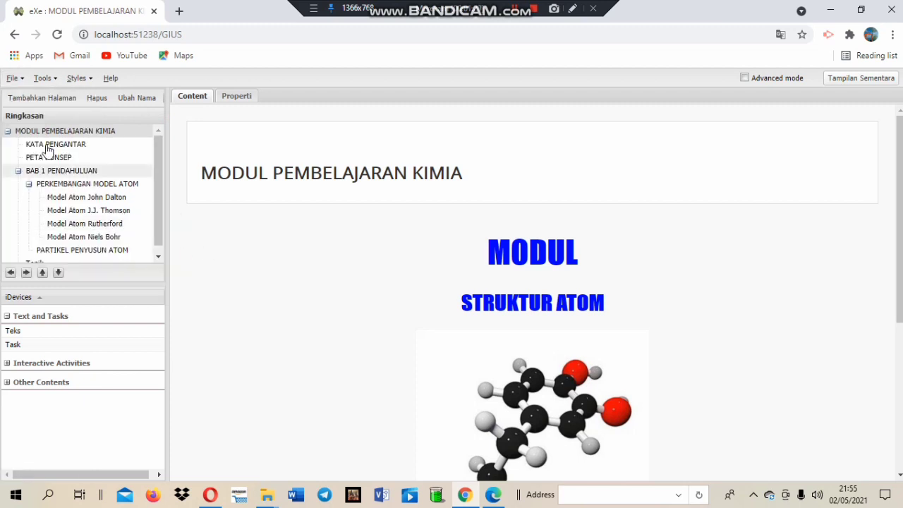
click(14, 79)
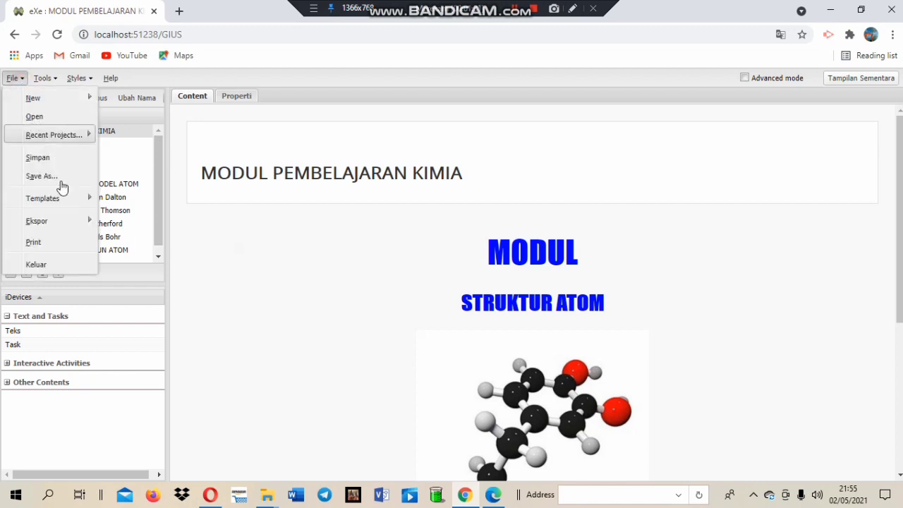
mouse_move(77, 221)
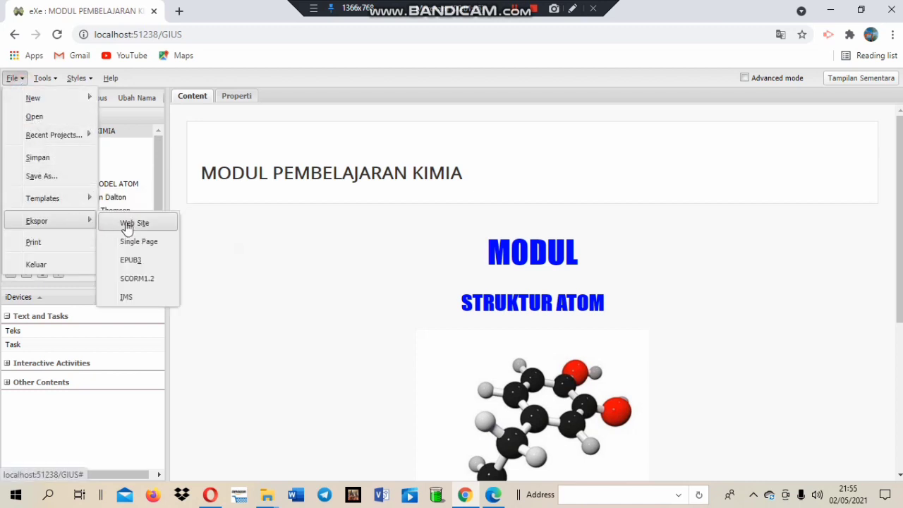
click(185, 211)
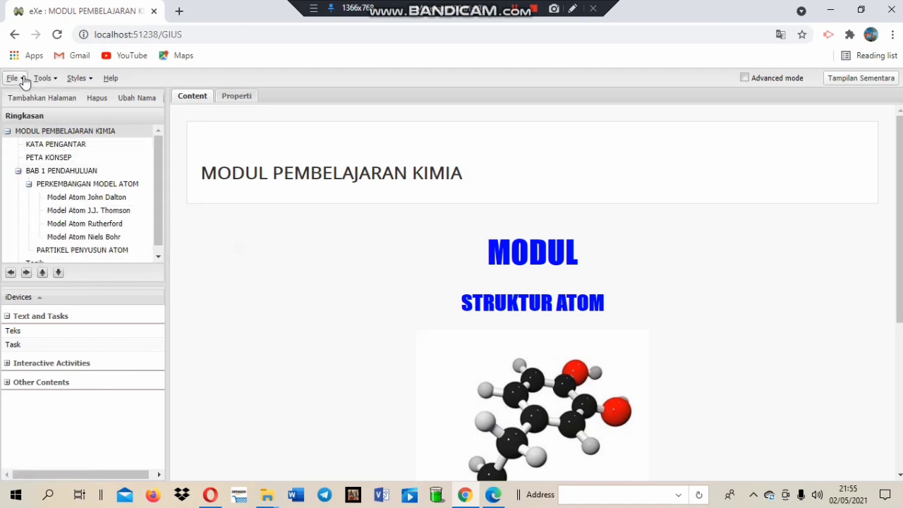
click(22, 79)
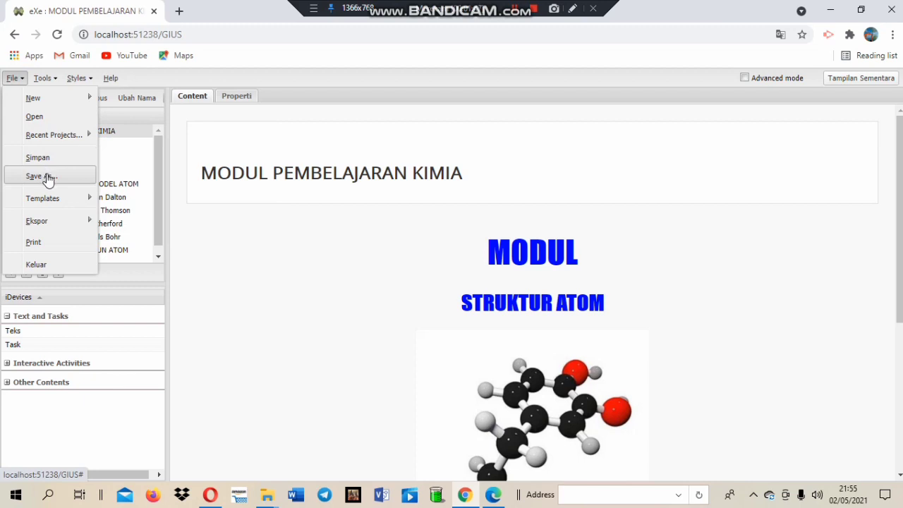
mouse_move(83, 223)
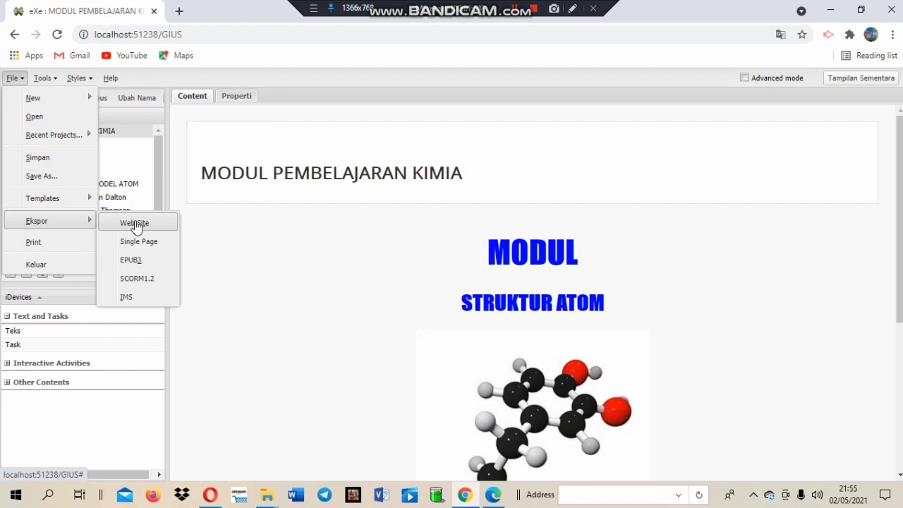
click(202, 239)
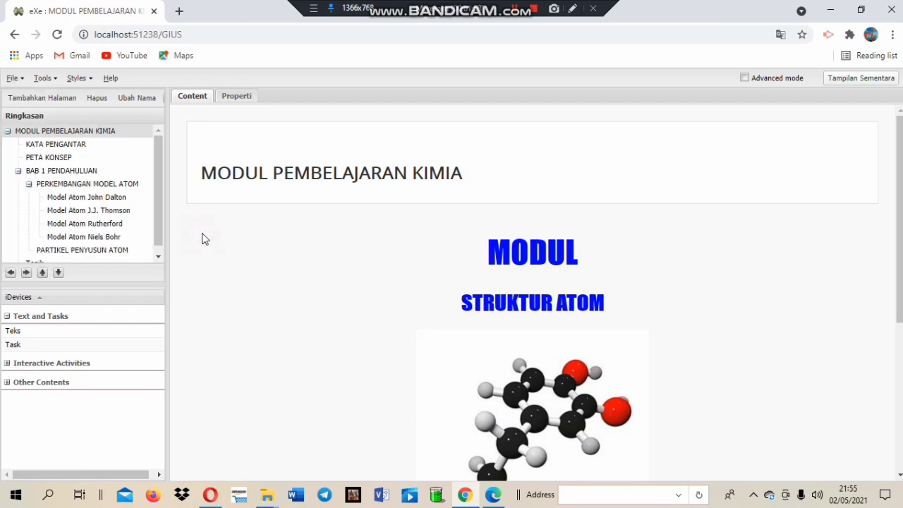
click(158, 258)
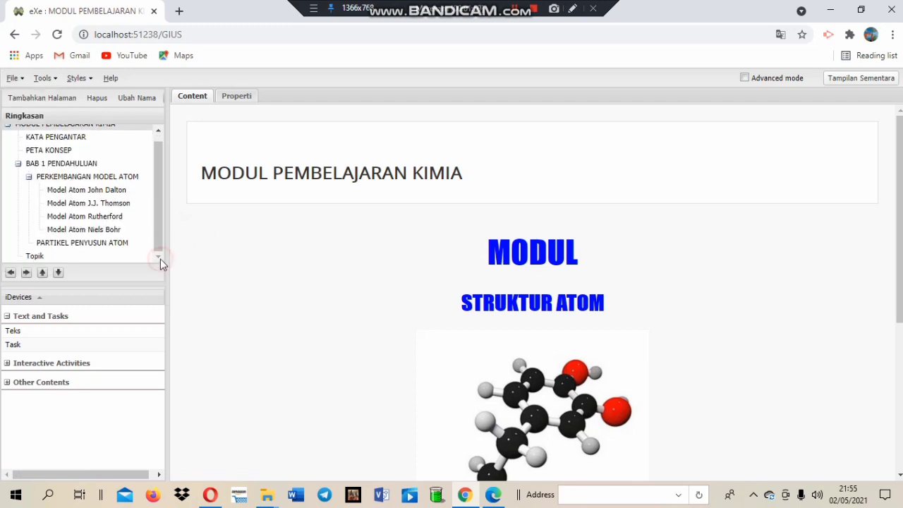
click(158, 132)
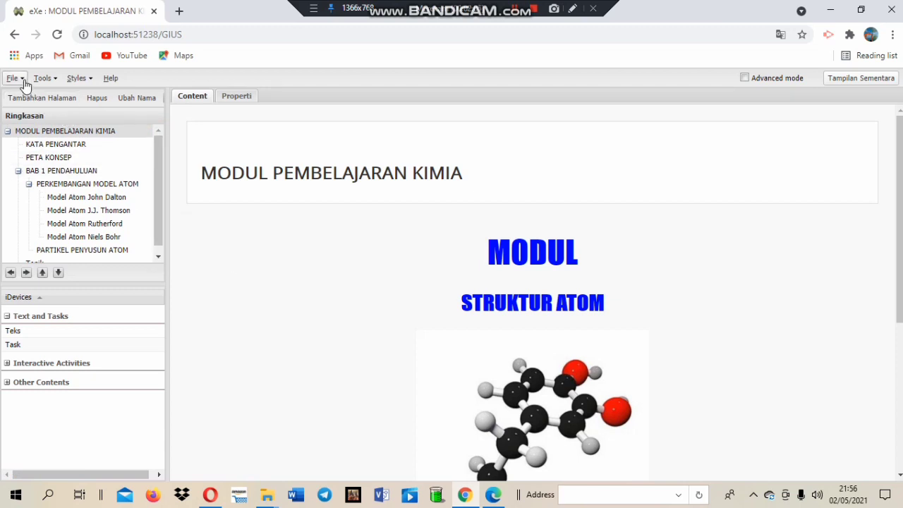
click(14, 78)
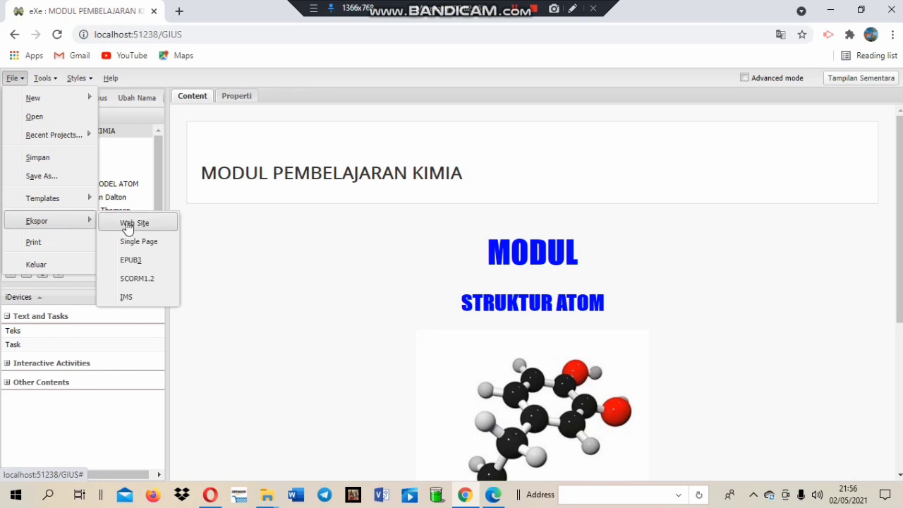
Step: Start the Web Site export, accept the metadata warning, and browse to OneDrive Documents
click(127, 224)
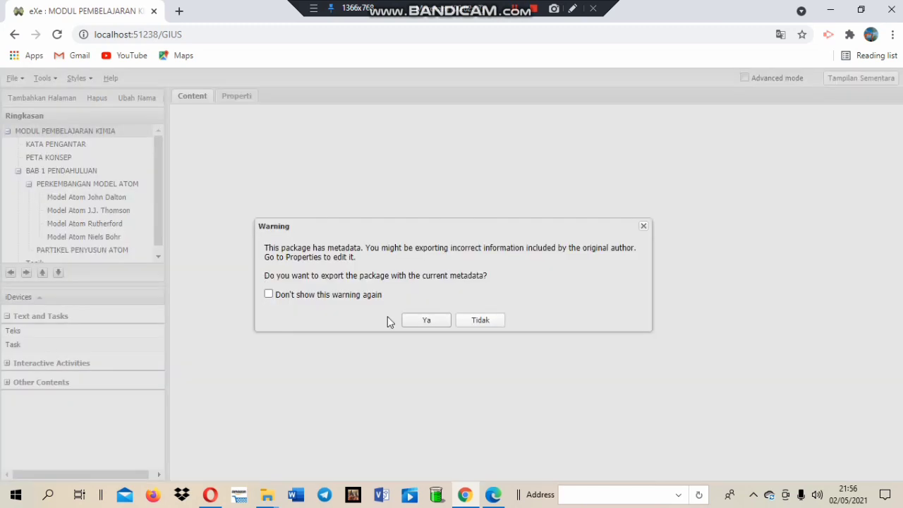
click(426, 321)
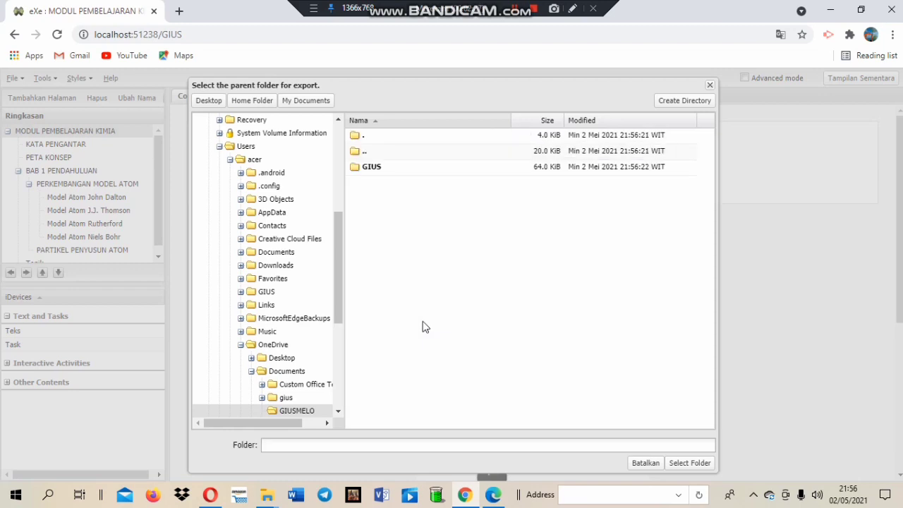
click(295, 375)
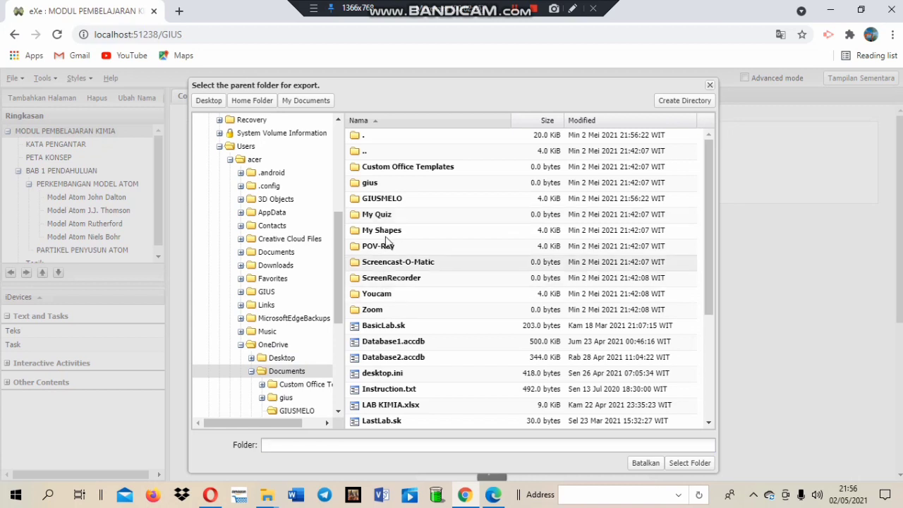
Step: Create a new folder named GIUSMELOKIMIA inside OneDrive Documents for the export
click(669, 103)
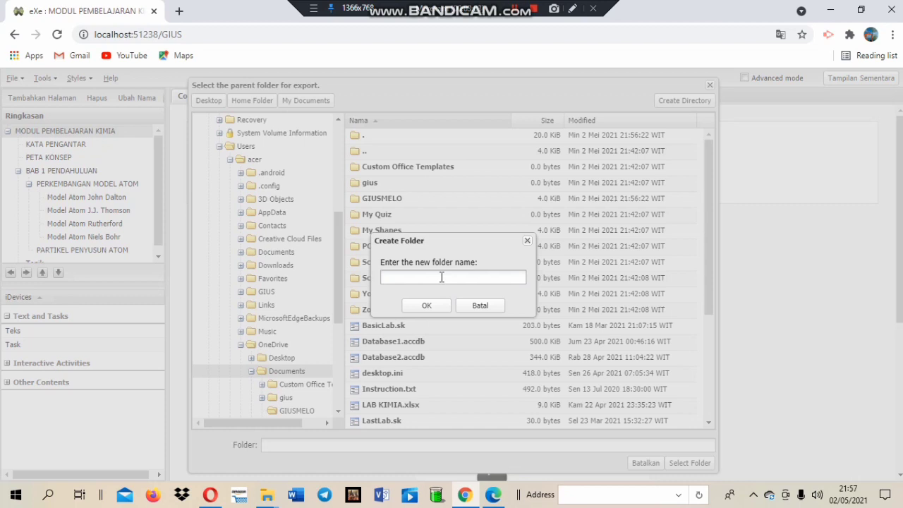
text(GIUSMELOKIMIA)
click(436, 305)
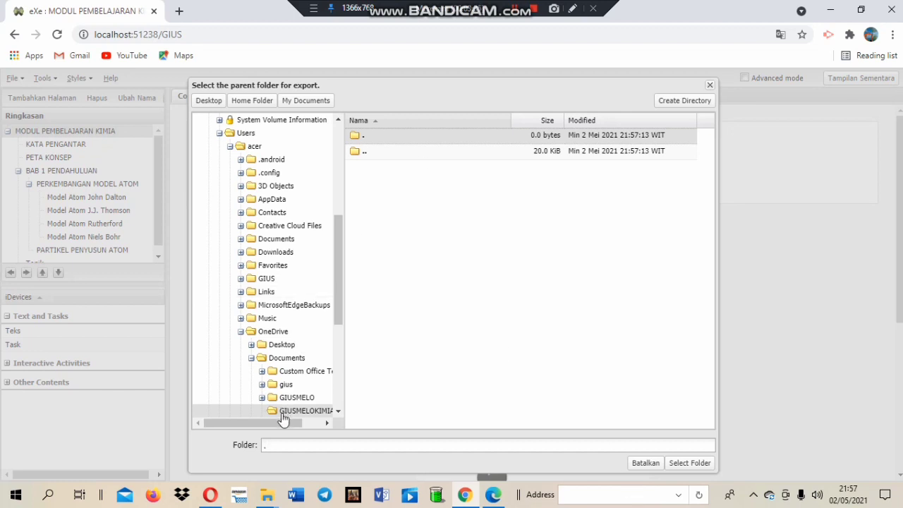
Step: Choose GIUSMELOKIMIA as the destination and run the website export
click(273, 447)
click(688, 464)
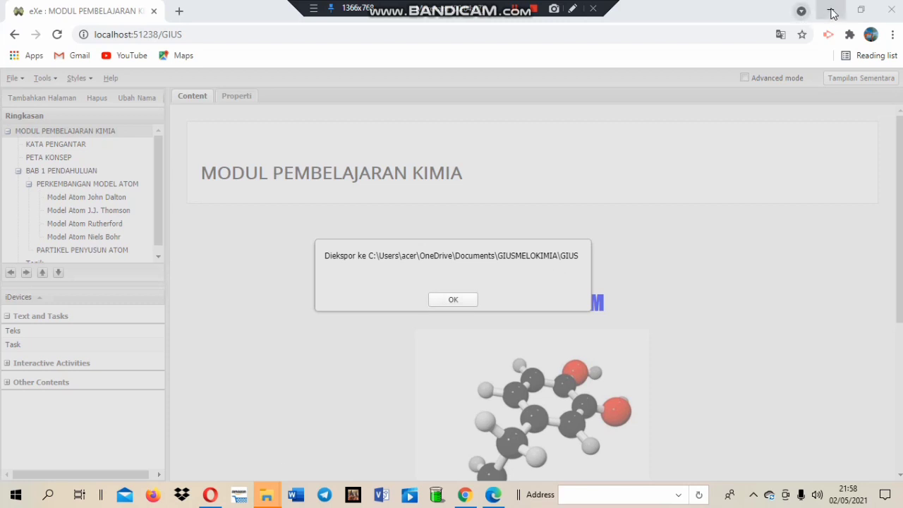
Step: Open Documents > GIUSMELOKIMIA > GIUS in File Explorer, then switch to the Downloads window
click(831, 9)
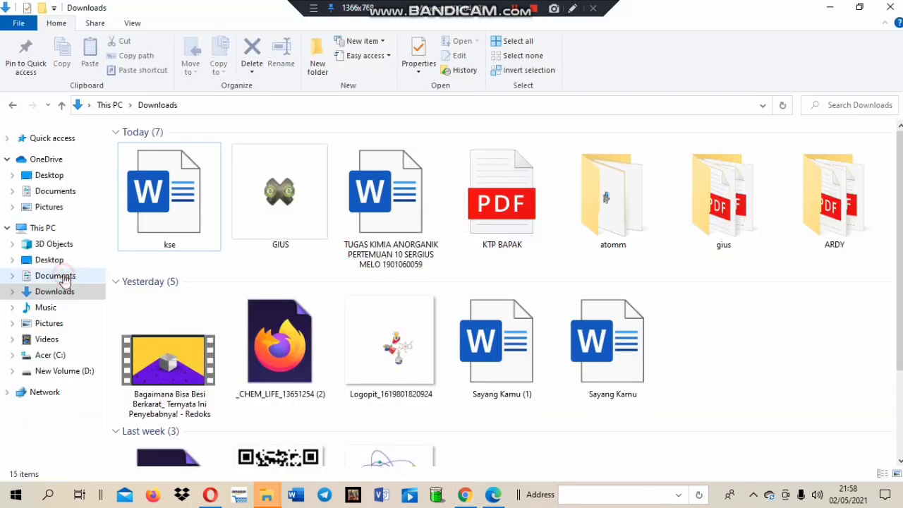
click(65, 280)
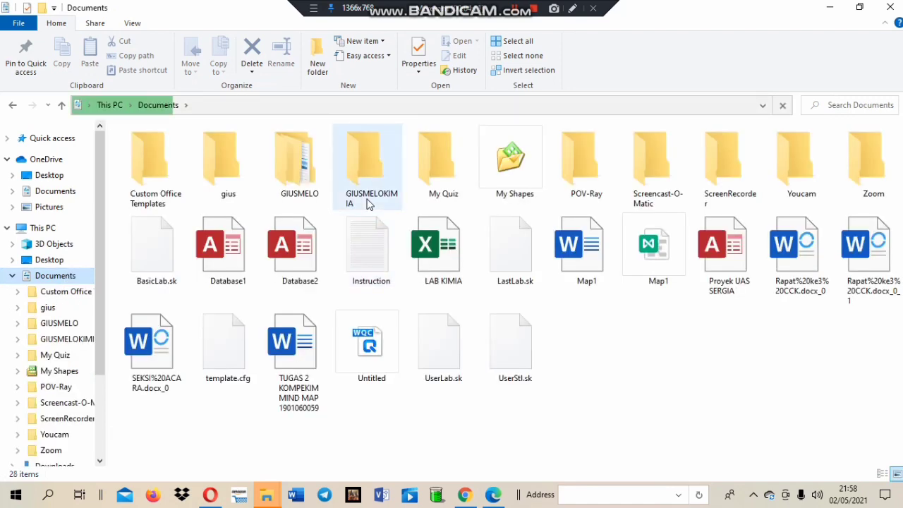
double_click(368, 201)
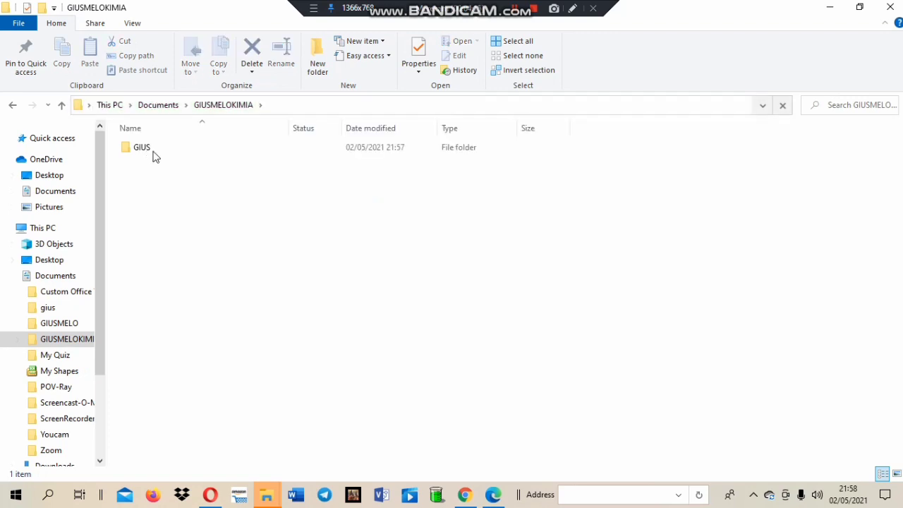
double_click(172, 158)
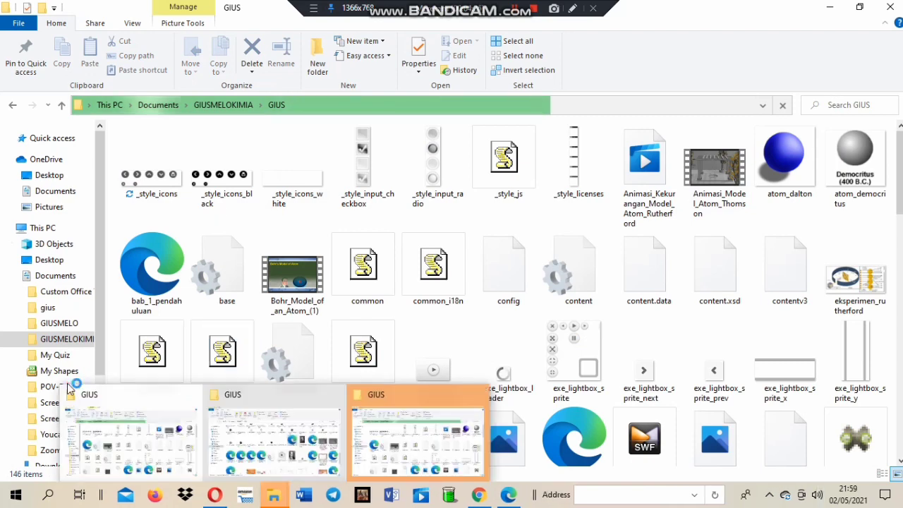
scroll(71, 388, down, 2)
click(78, 383)
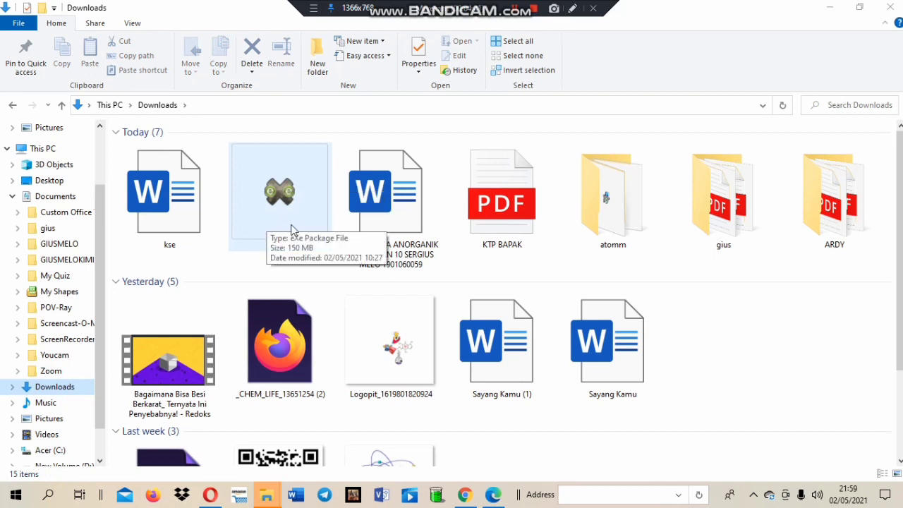
Step: Dismiss eXe's 'Diekspor ke' export notice and bring the Explorer window back to the front
click(463, 493)
click(469, 302)
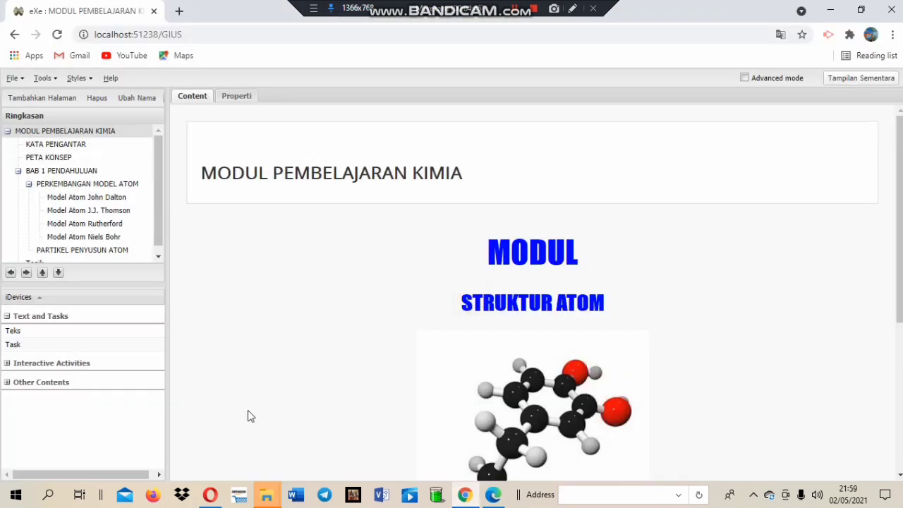
click(267, 496)
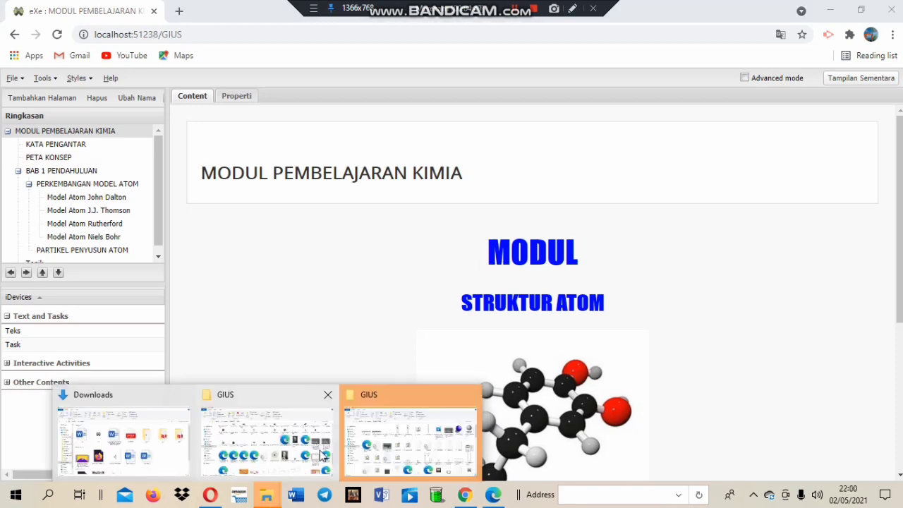
mouse_move(295, 443)
click(177, 441)
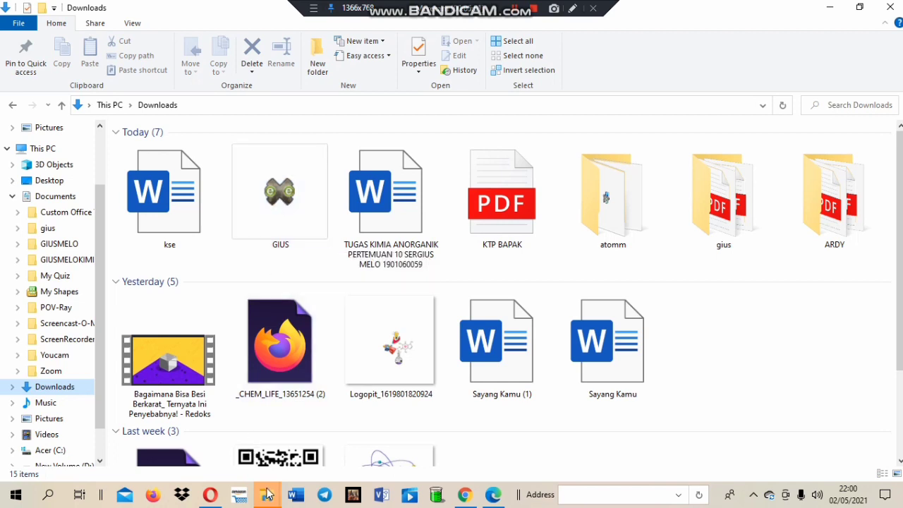
mouse_move(270, 494)
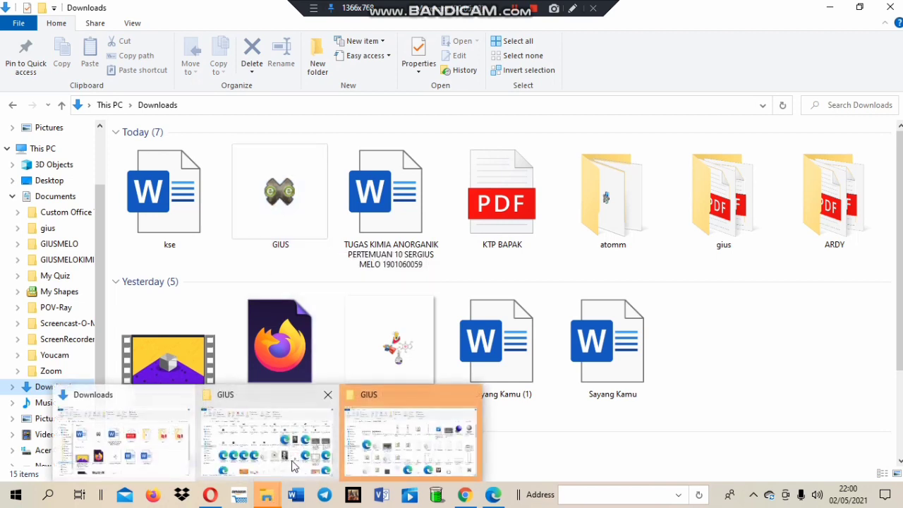
Step: Scroll the exported GIUS files down to index.html and view it in Edge
click(359, 457)
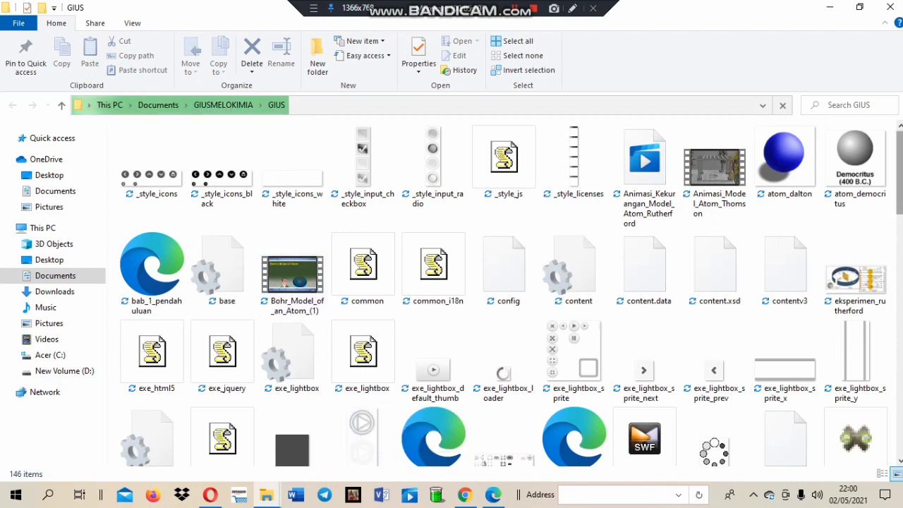
scroll(816, 253, down, 3)
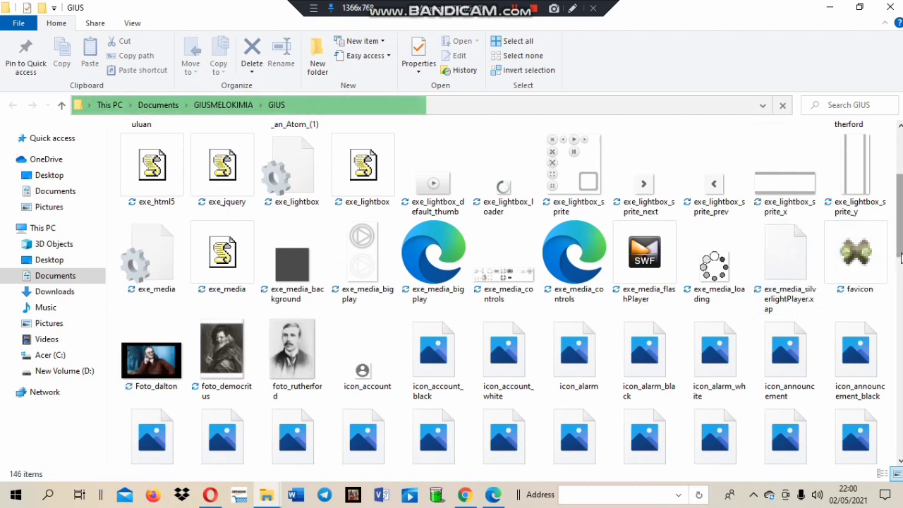
mouse_move(470, 501)
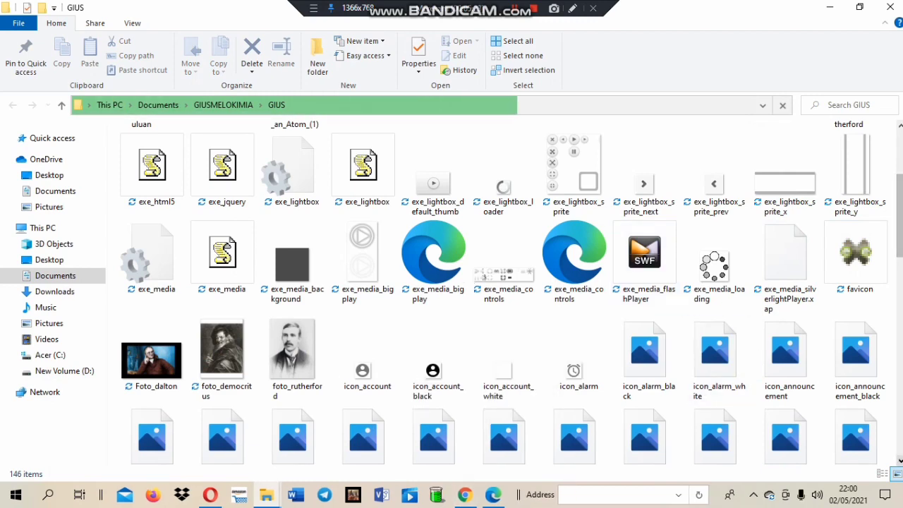
click(900, 460)
scroll(504, 289, down, 5)
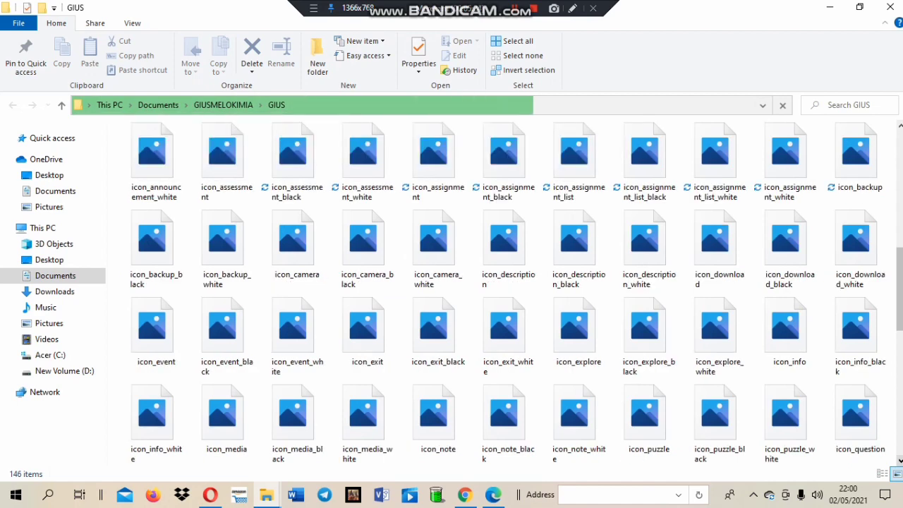
scroll(680, 366, down, 3)
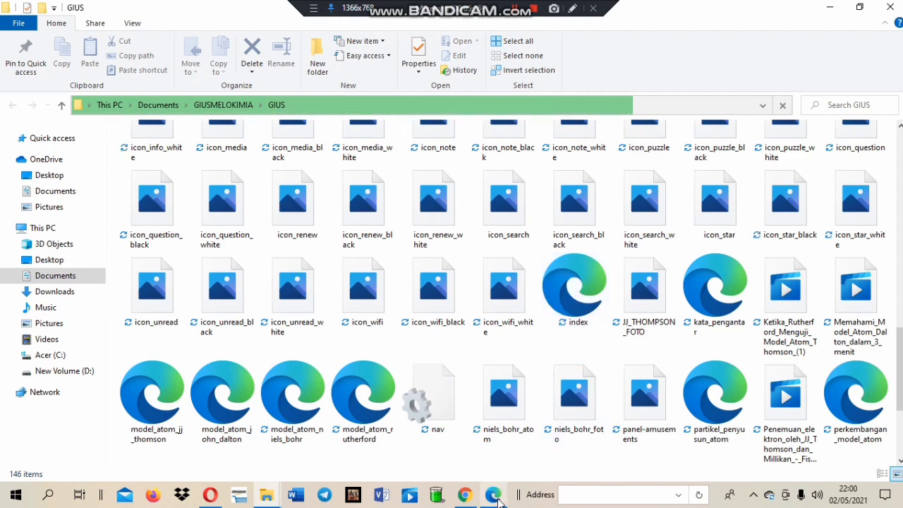
click(494, 495)
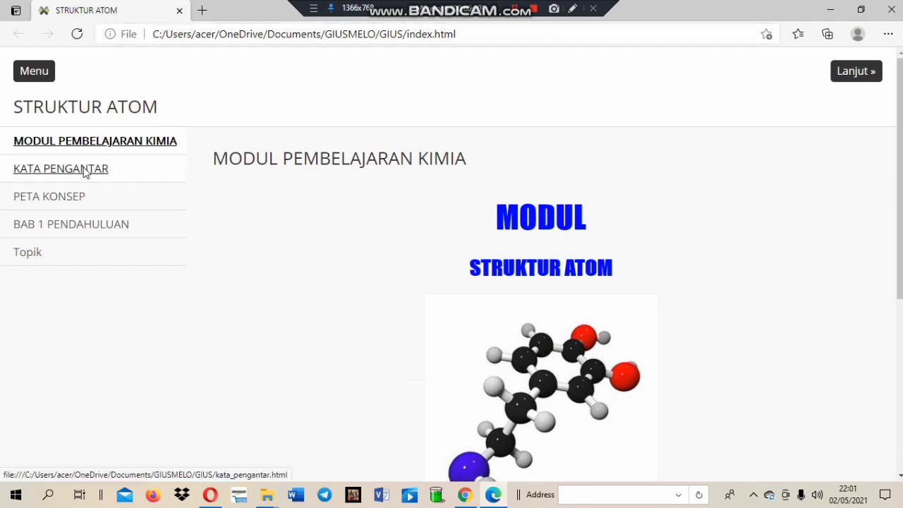
Step: Open KATA PENGANTAR, then BAB 1 PENDAHULUAN, from the exported site's left navigation
click(82, 170)
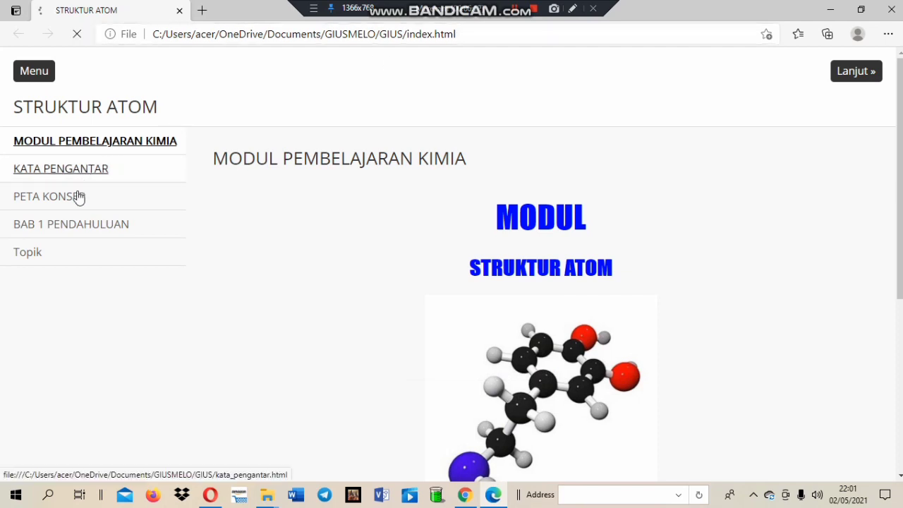
click(94, 231)
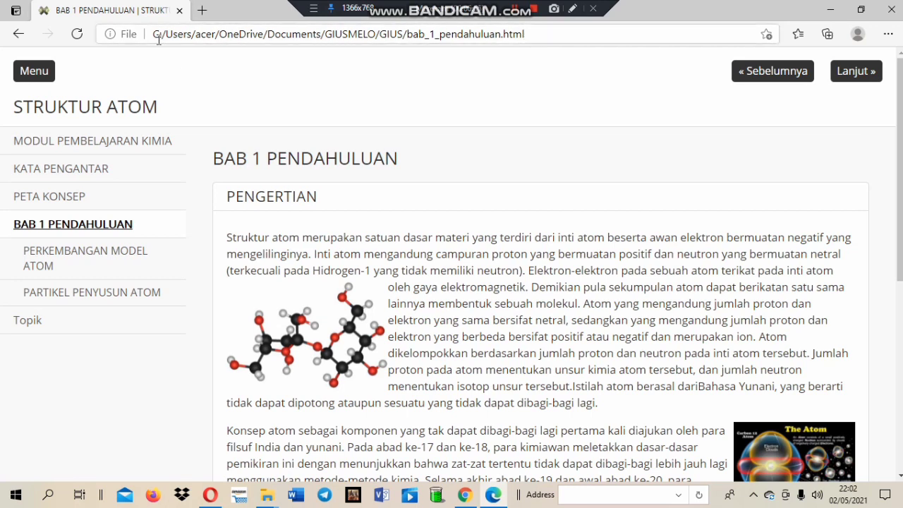
Step: Select the previewed page's local folder path in Edge's address bar, then minimize Edge
drag(156, 35, 531, 54)
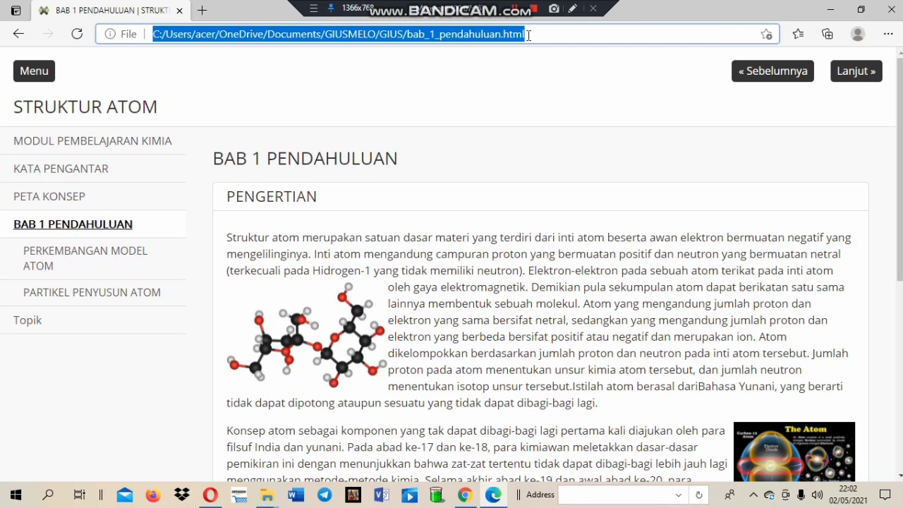
click(551, 34)
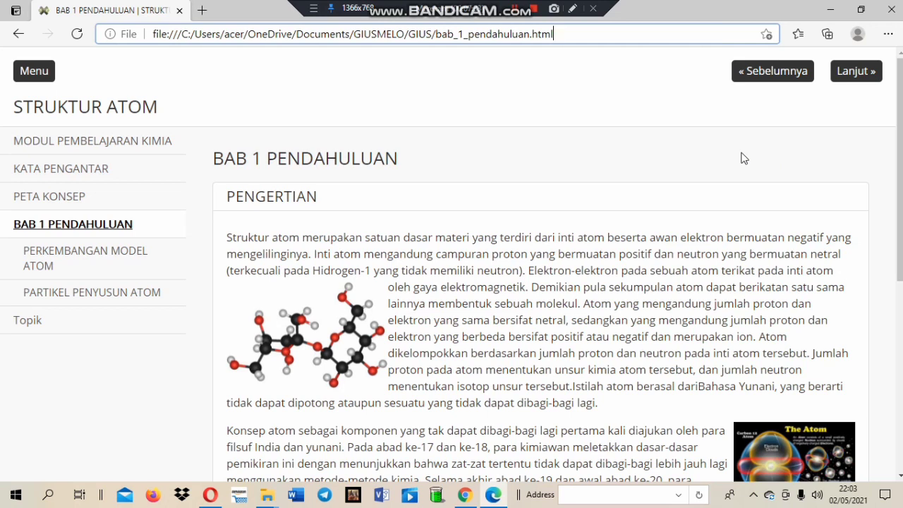
click(542, 31)
drag(542, 31, 78, 205)
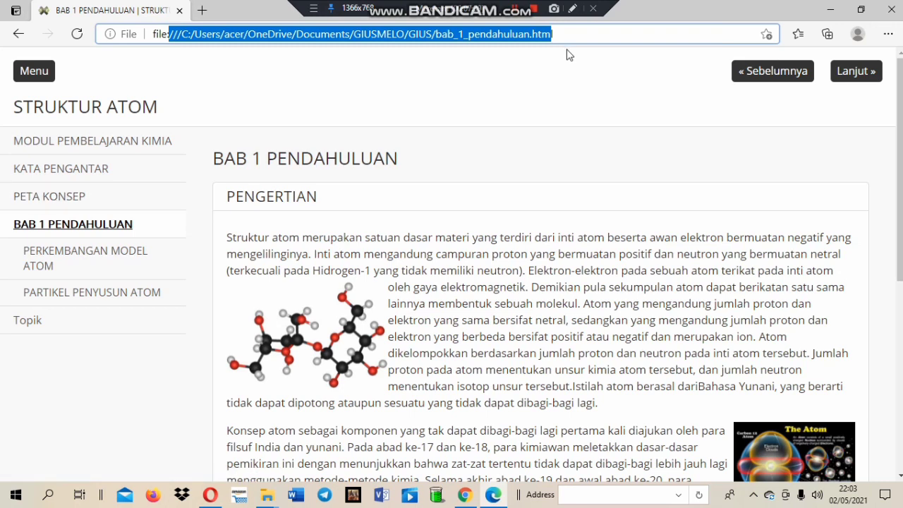
click(833, 10)
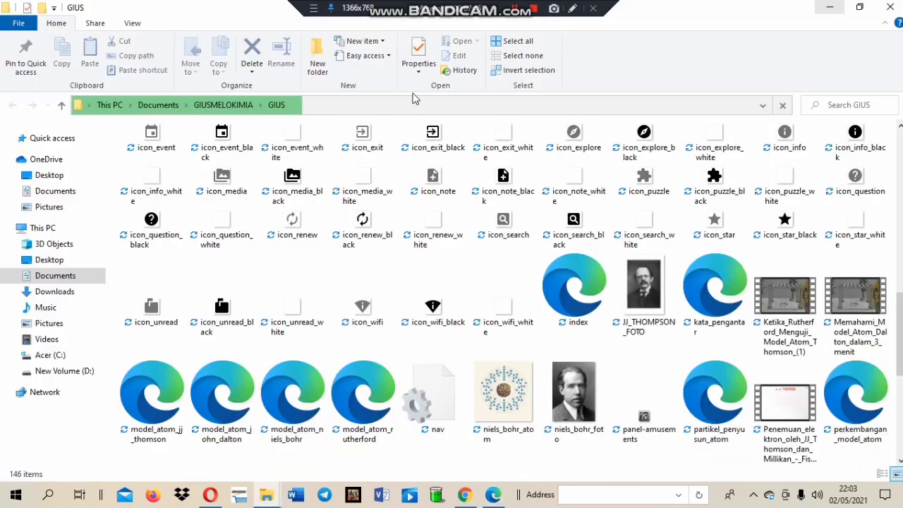
Step: Minimize the GIUS, Downloads and browser windows, then bring Opera's 000webhost sign-up page forward
click(833, 10)
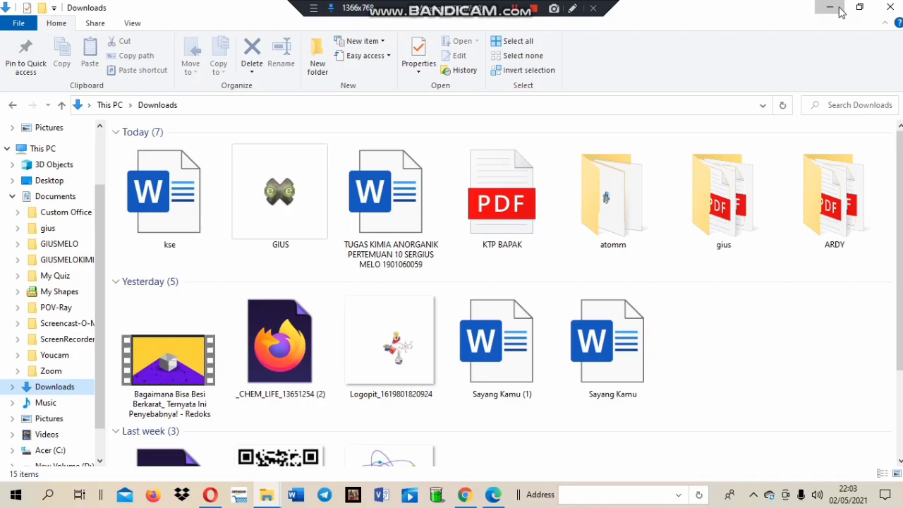
click(833, 10)
click(833, 10)
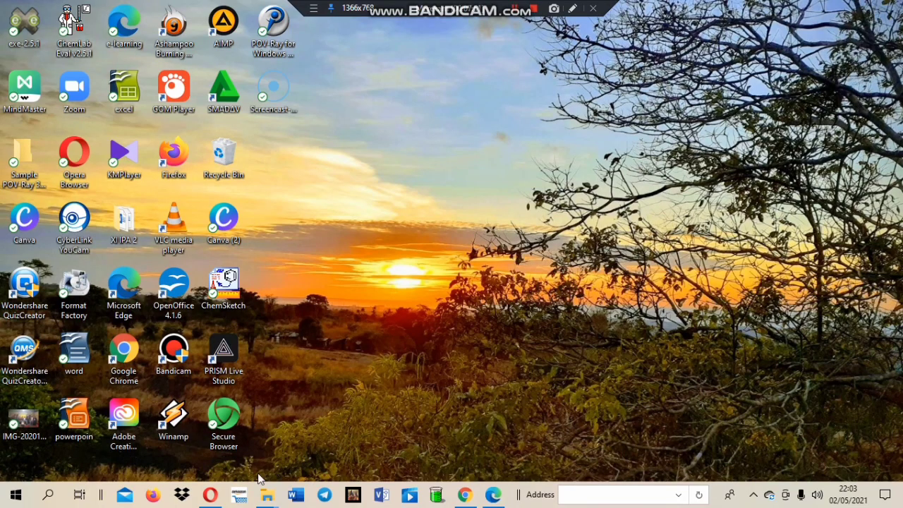
click(218, 494)
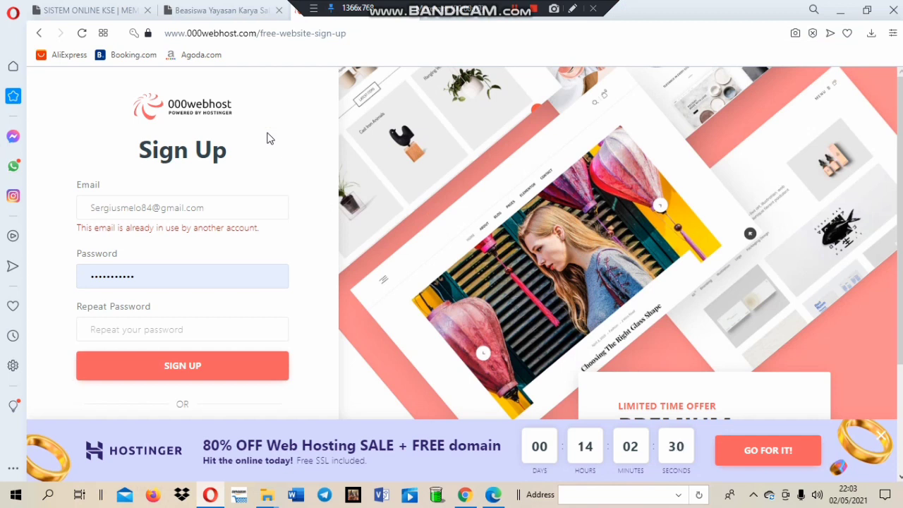
Step: Leave the rejected sign-up through the Sign In link, returning to an empty Sign Up form
click(466, 487)
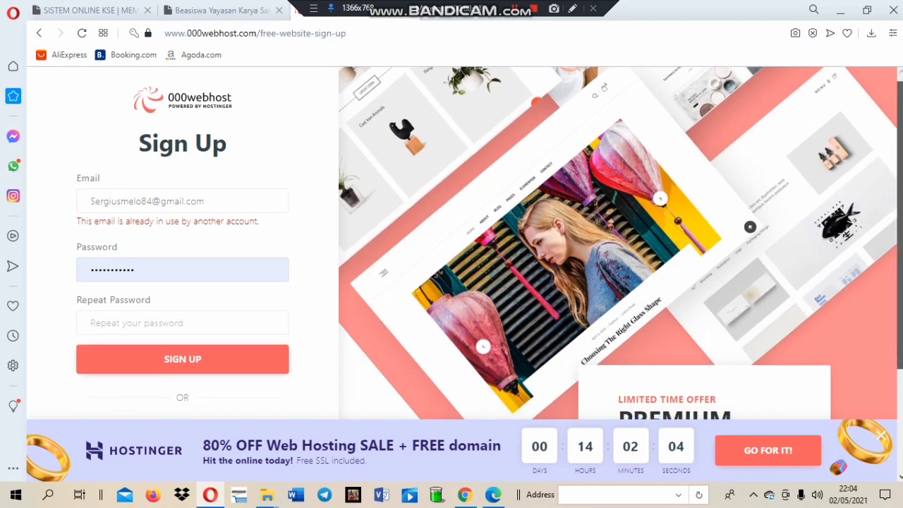
scroll(900, 287, down, 3)
scroll(900, 288, up, 2)
scroll(900, 288, up, 1)
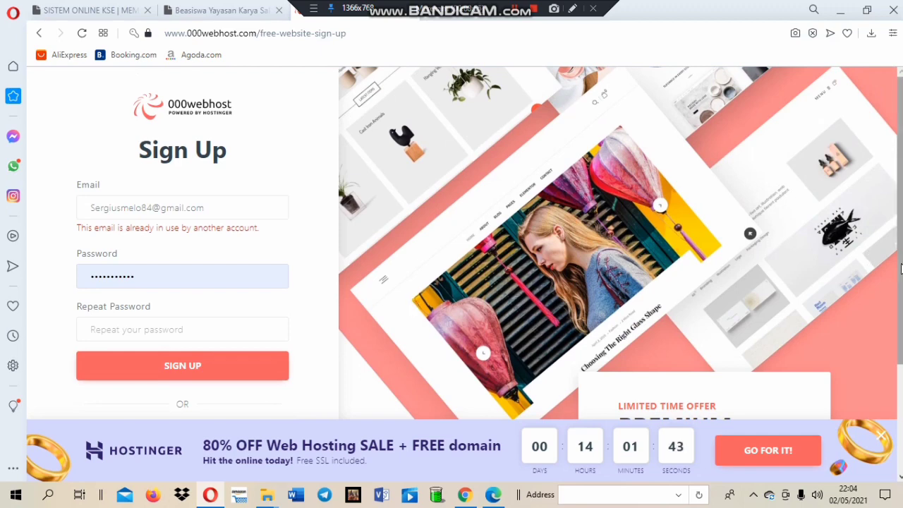
drag(900, 268, 896, 354)
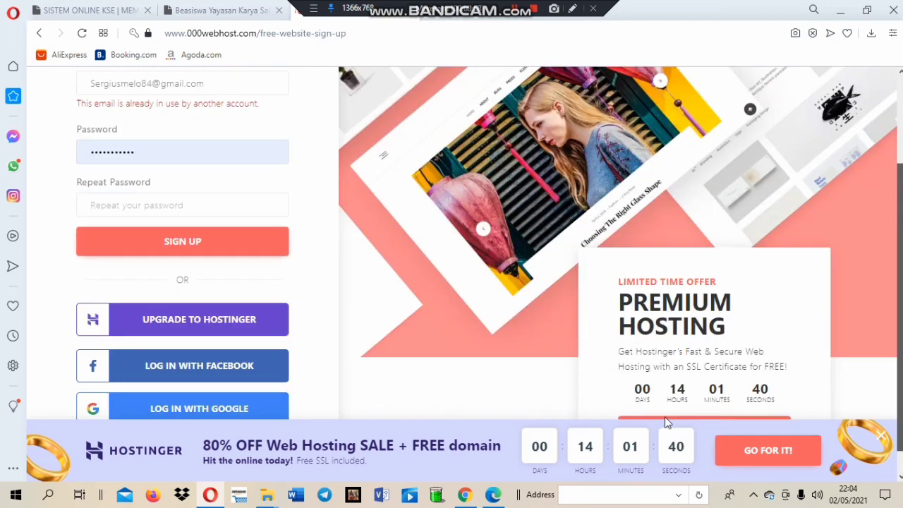
scroll(249, 419, down, 1)
click(248, 414)
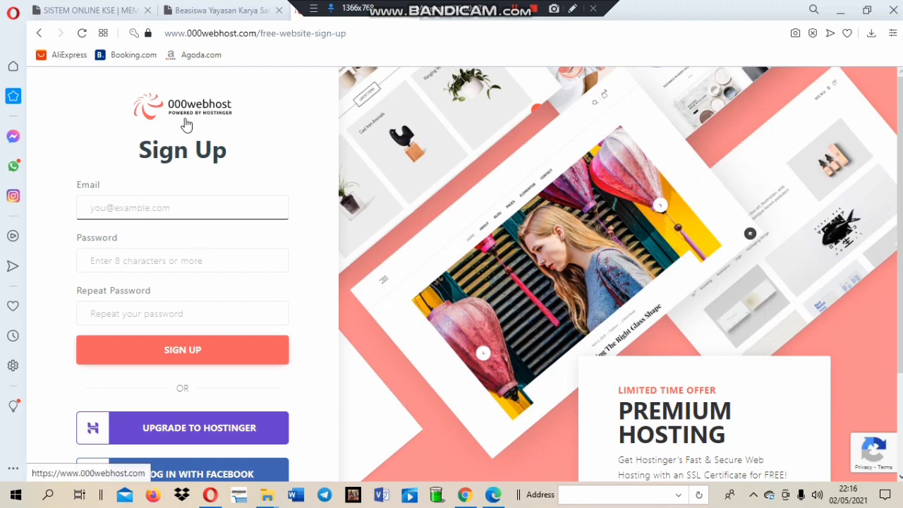
Step: Enter the new account's e-mail address in the Email field
click(134, 208)
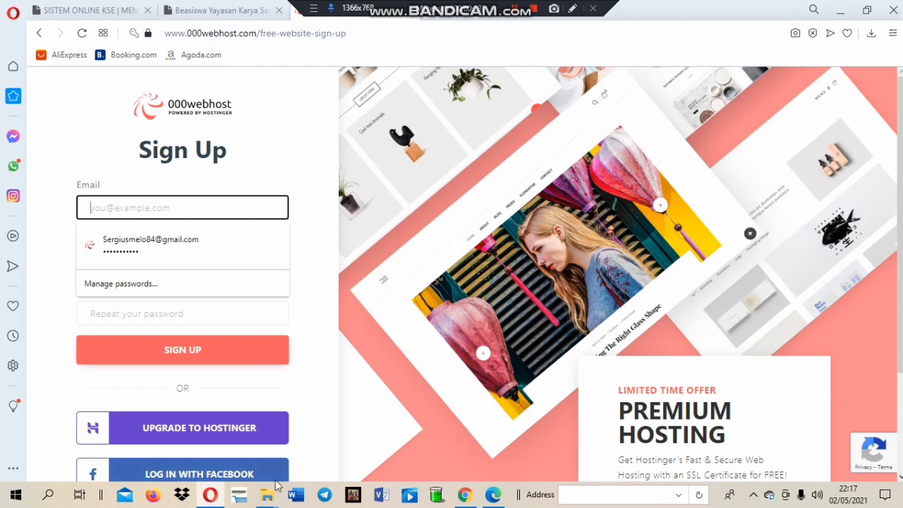
click(172, 215)
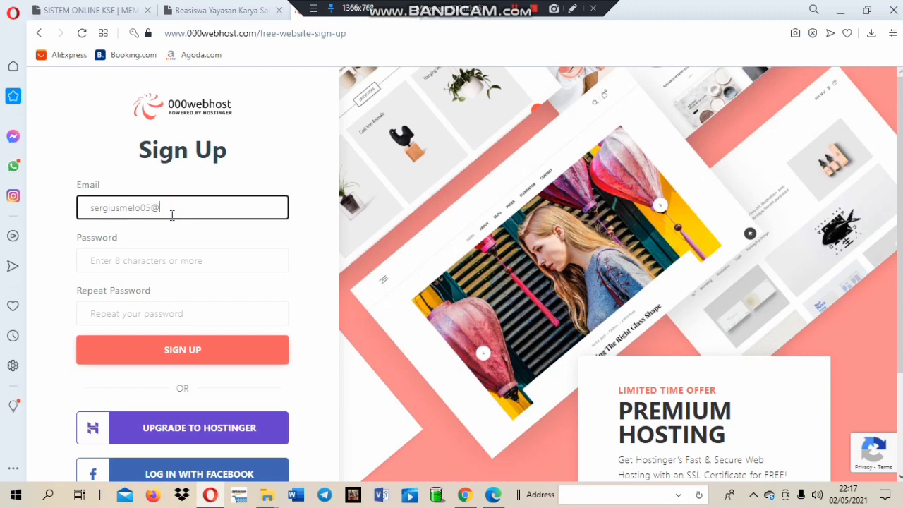
Step: Type the account password, then repeat it in the Repeat Password field
click(162, 266)
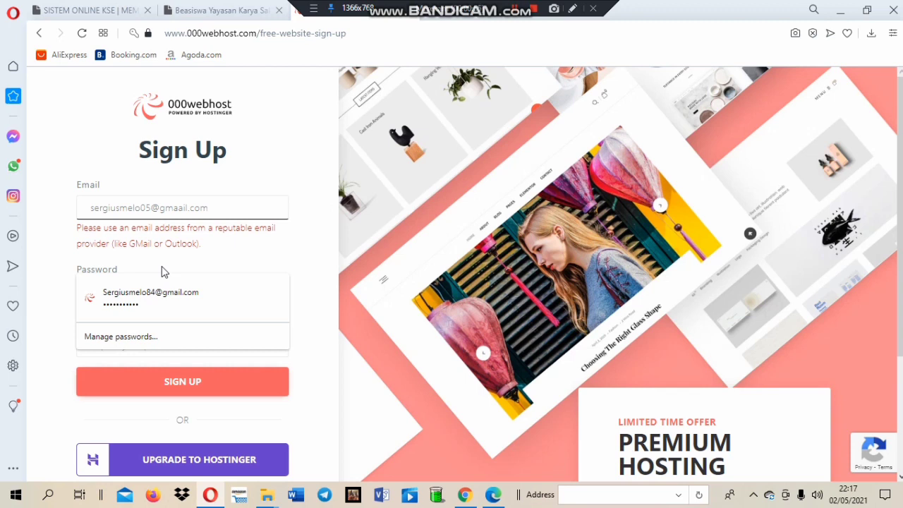
click(131, 262)
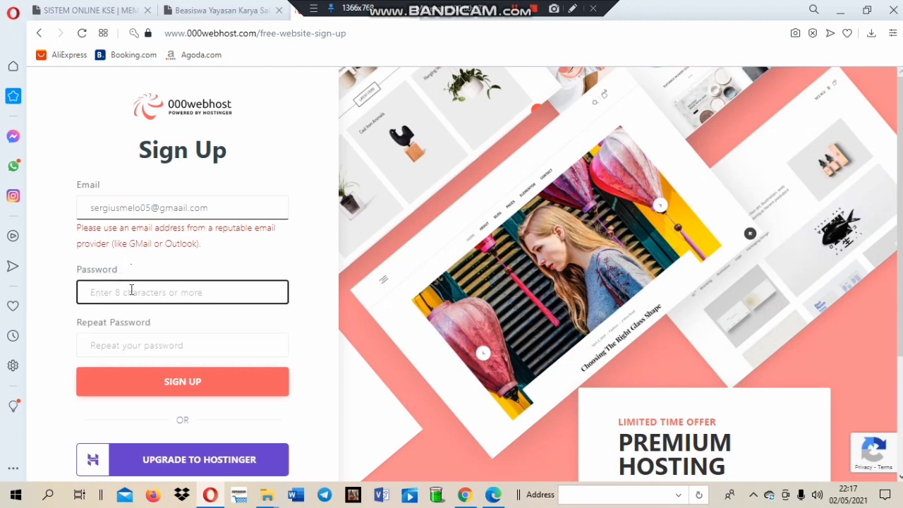
text(s)
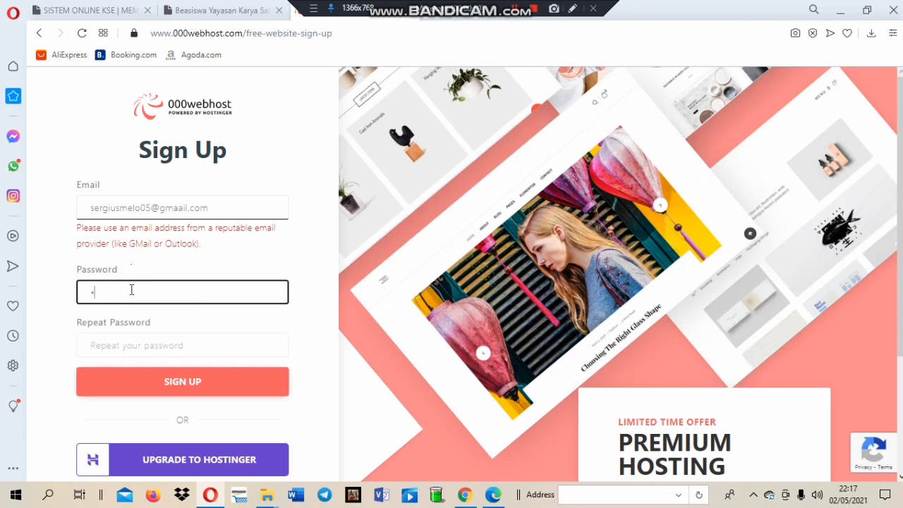
key(BackSpace)
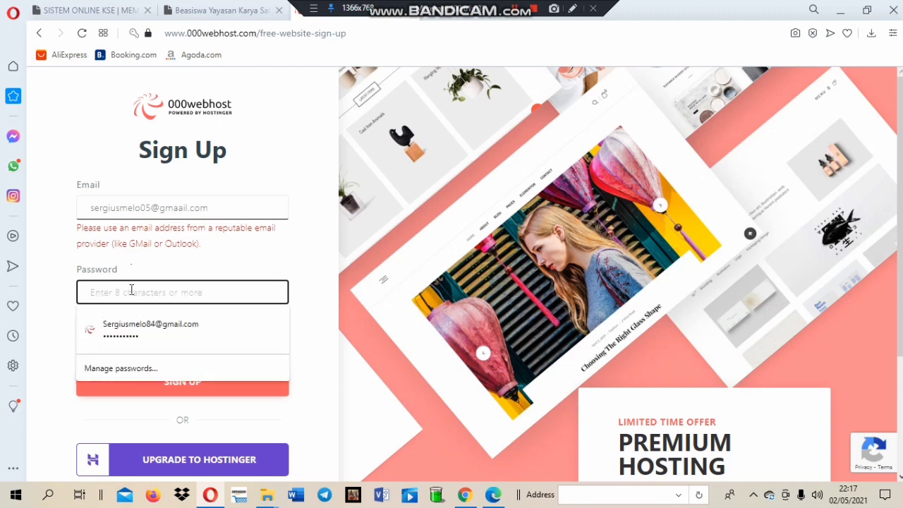
click(132, 290)
text(se)
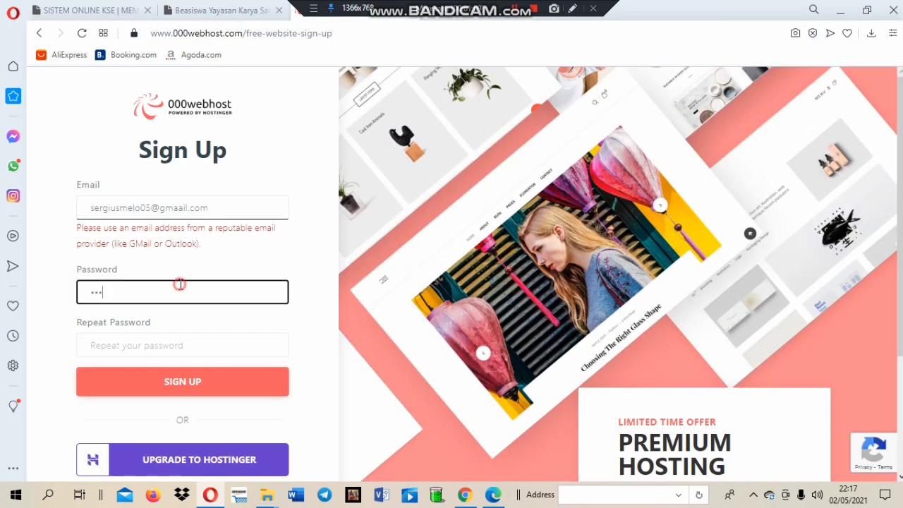
key(BackSpace)
key(BackSpace)
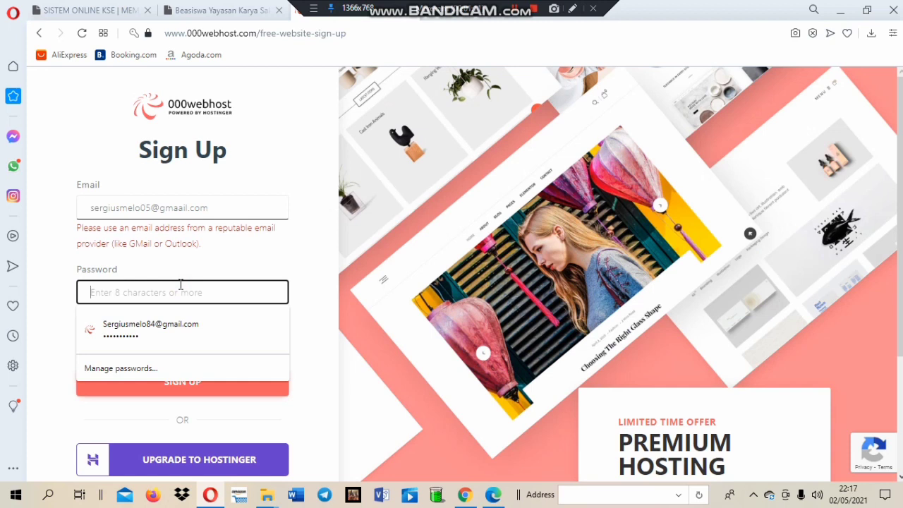
text(••••••)
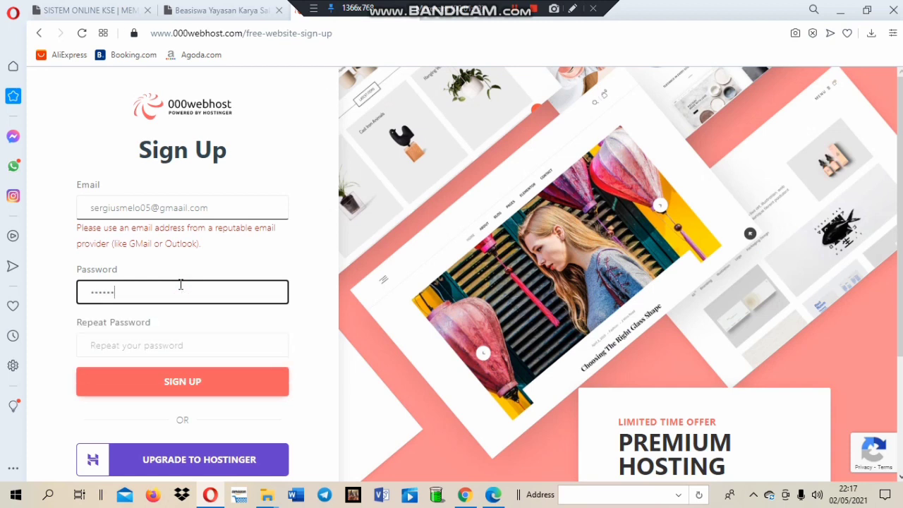
text(••••)
click(175, 343)
text(•••)
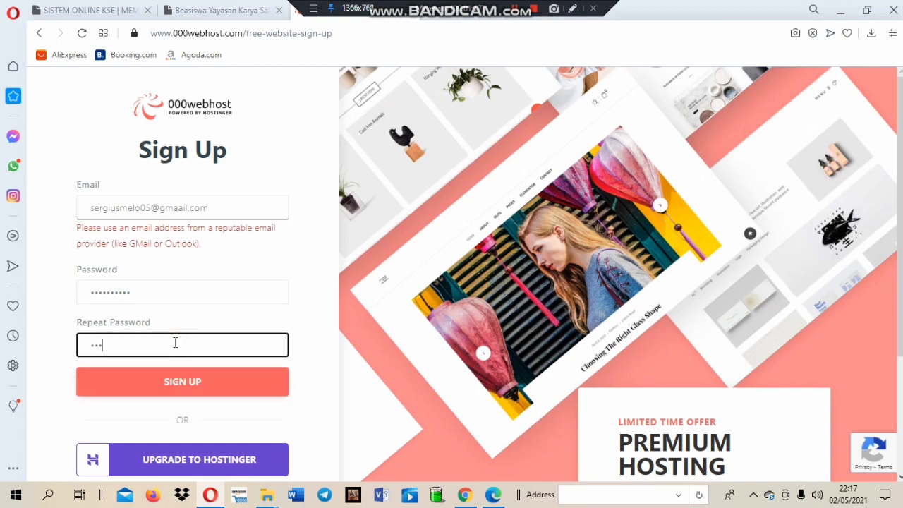
text(•••••••)
Step: Correct the e-mail domain from 'gmaail' to 'gmail' and submit the sign-up
click(182, 208)
key(BackSpace)
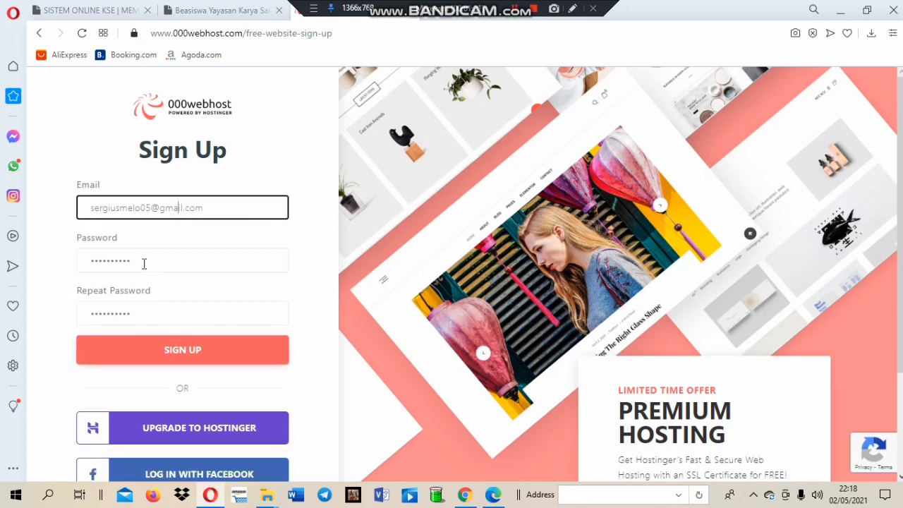
click(181, 357)
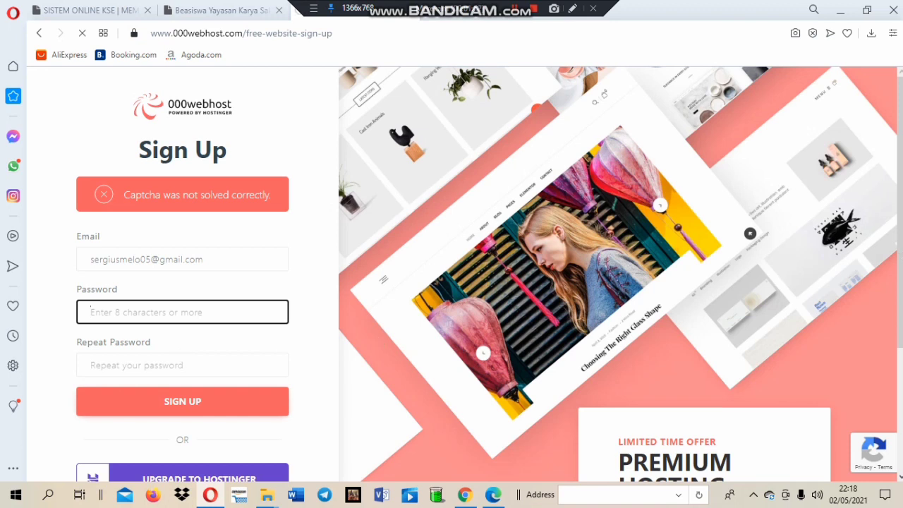
Step: After the captcha error, re-enter the password in both fields and submit again
scroll(367, 254, down, 3)
scroll(367, 254, up, 2)
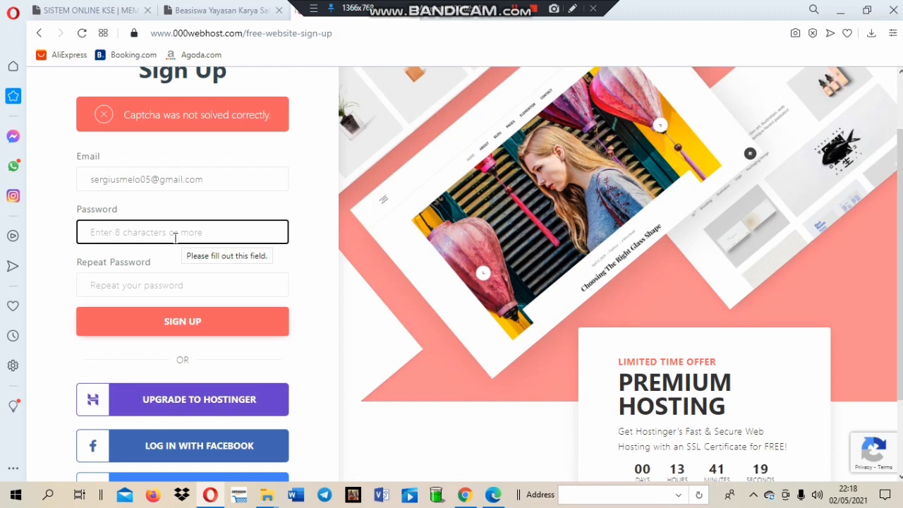
text(•••••)
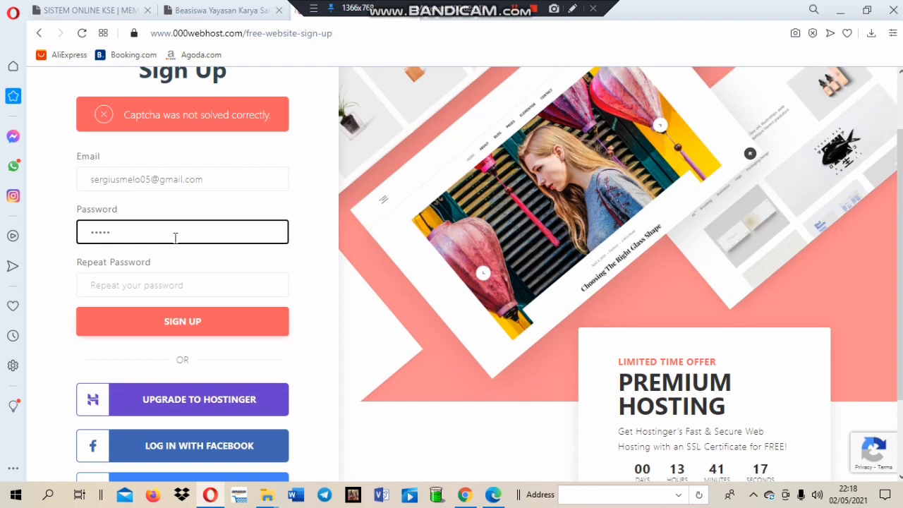
text(•••••)
click(159, 293)
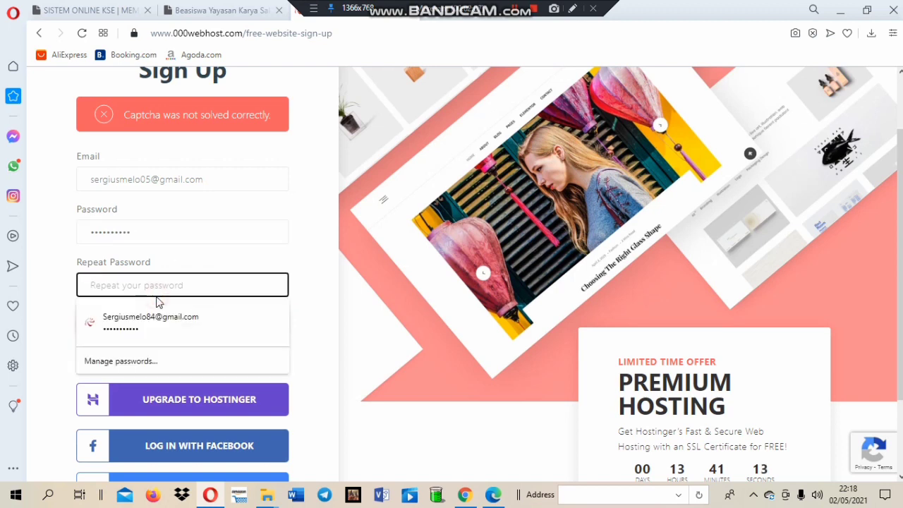
text(•••••)
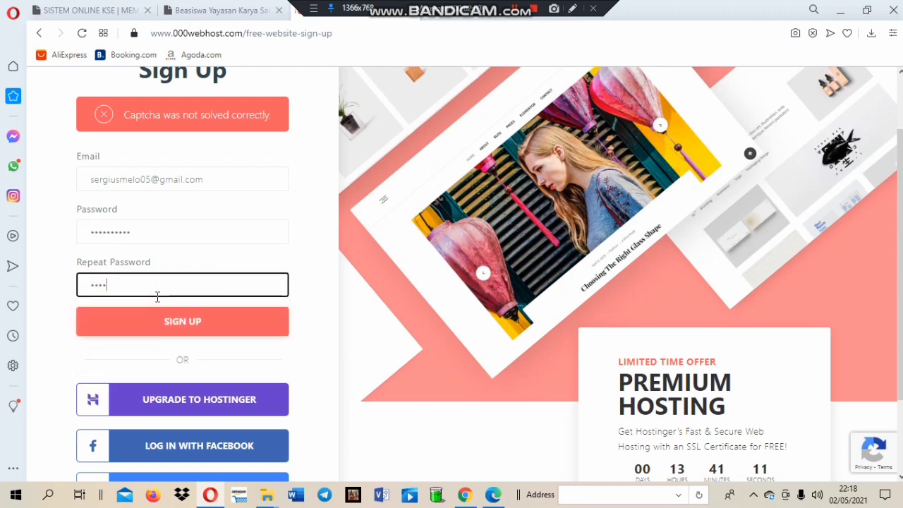
text(•••••)
click(176, 322)
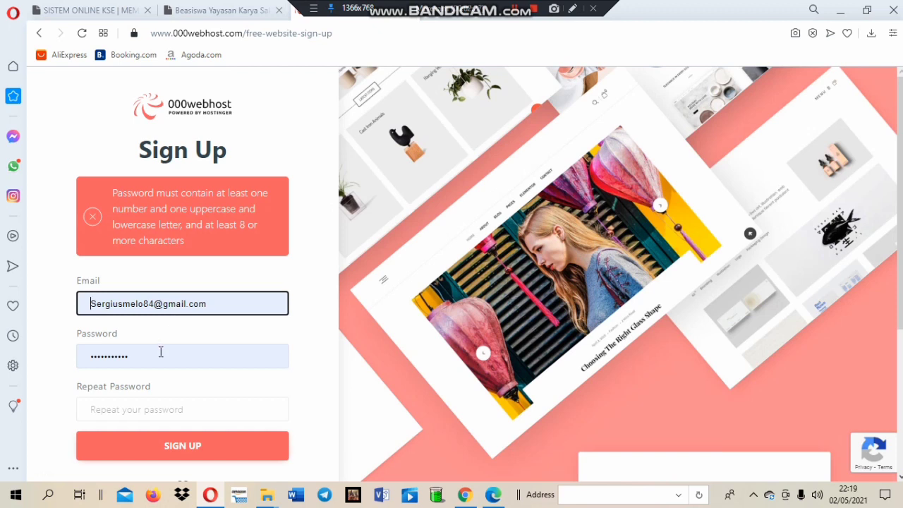
Step: Replace the wrongly autofilled e-mail with the intended address from the suggestion list
click(161, 352)
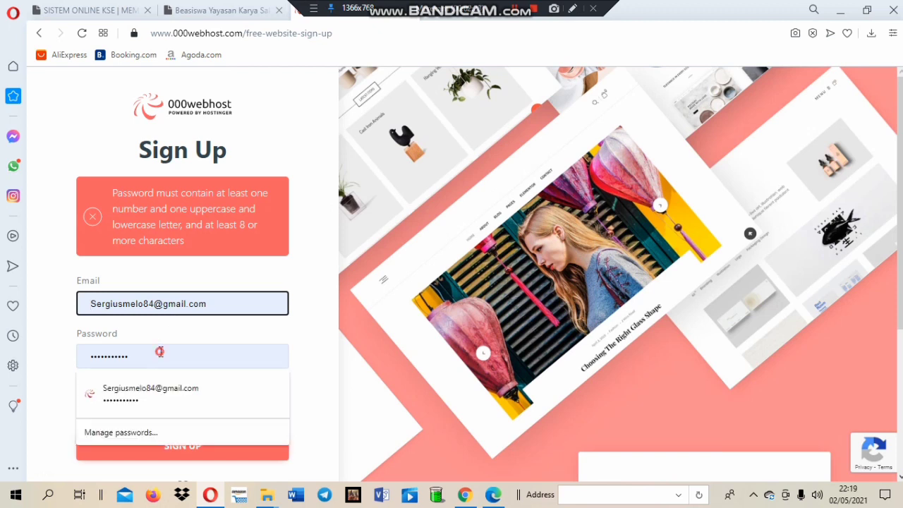
click(210, 309)
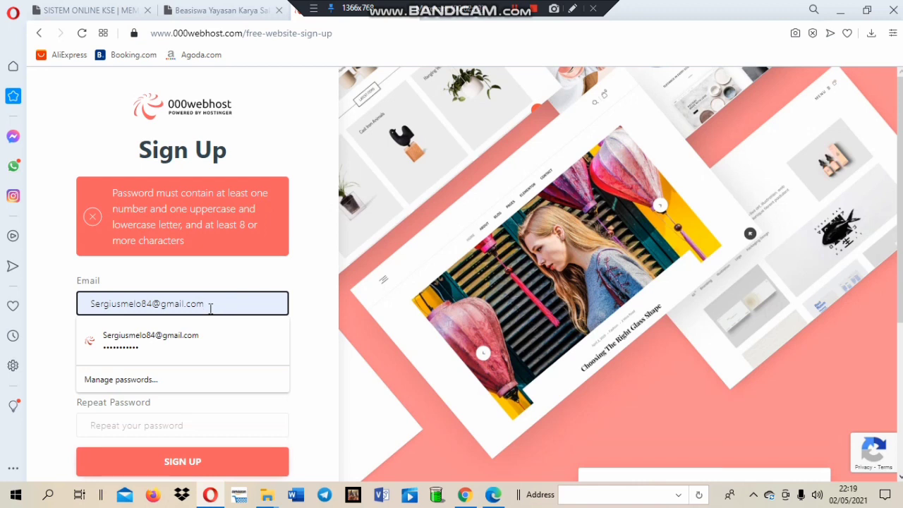
key(BackSpace)
key(BackSpace)
key(BackSpace)
key(BackSpace)
key(BackSpace)
key(BackSpace)
key(BackSpace)
key(BackSpace)
key(BackSpace)
key(BackSpace)
key(BackSpace)
key(BackSpace)
key(BackSpace)
key(BackSpace)
key(BackSpace)
key(BackSpace)
key(BackSpace)
key(BackSpace)
key(BackSpace)
key(BackSpace)
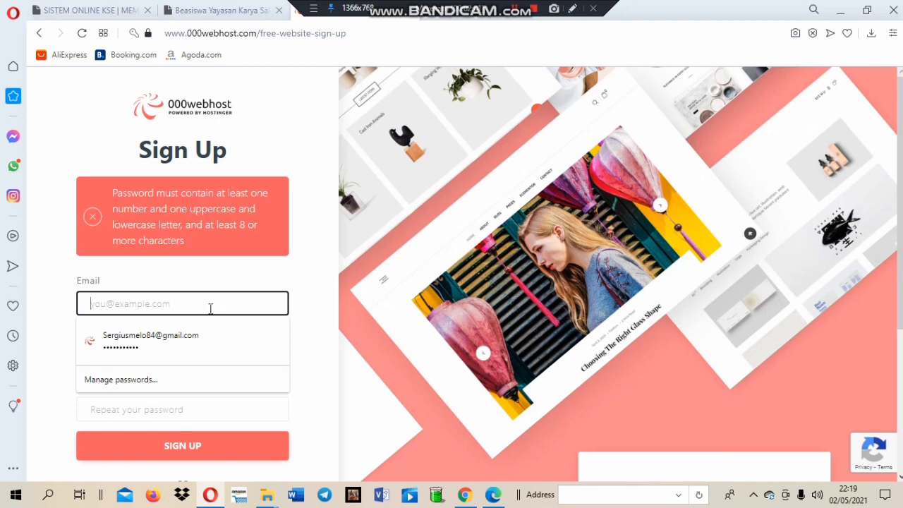
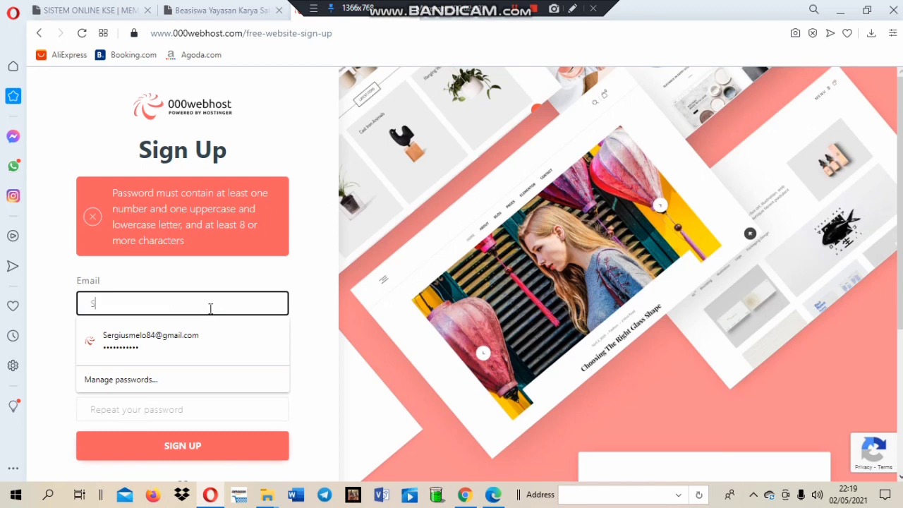
click(200, 333)
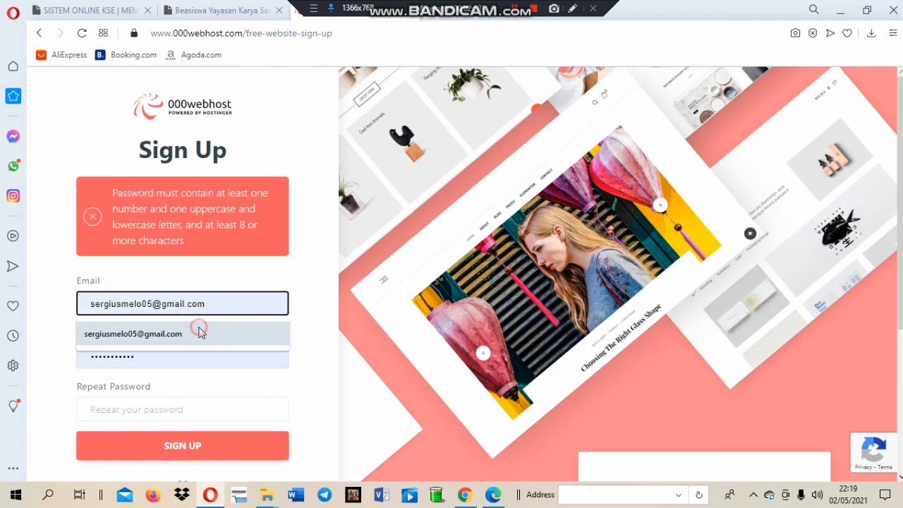
Step: Enter a new password in Password and Repeat Password, then submit the registration
click(185, 344)
key(BackSpace)
key(BackSpace)
key(BackSpace)
key(BackSpace)
key(BackSpace)
key(BackSpace)
key(BackSpace)
key(BackSpace)
key(BackSpace)
key(BackSpace)
key(BackSpace)
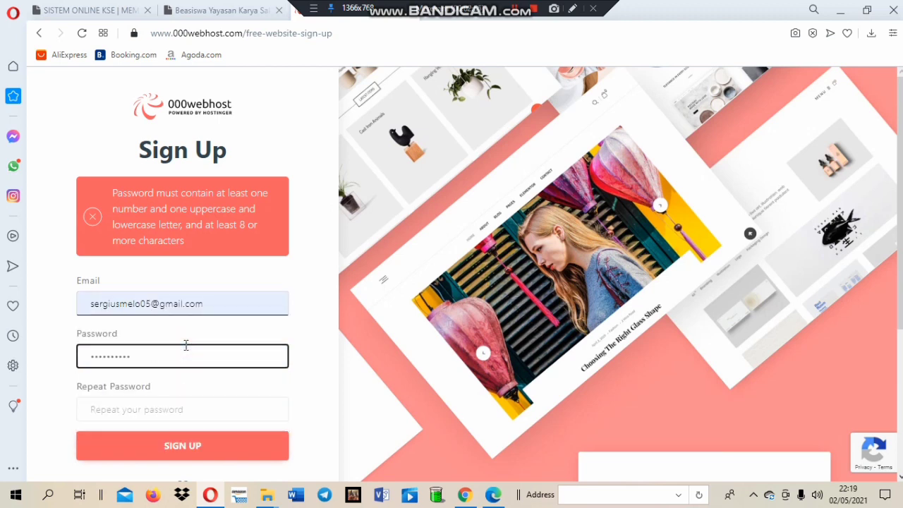
click(218, 306)
text(G)
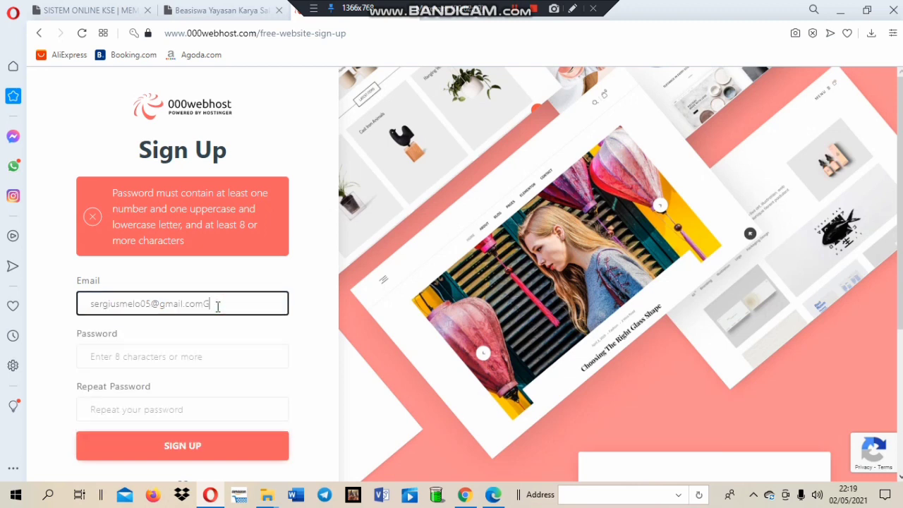
key(BackSpace)
click(164, 357)
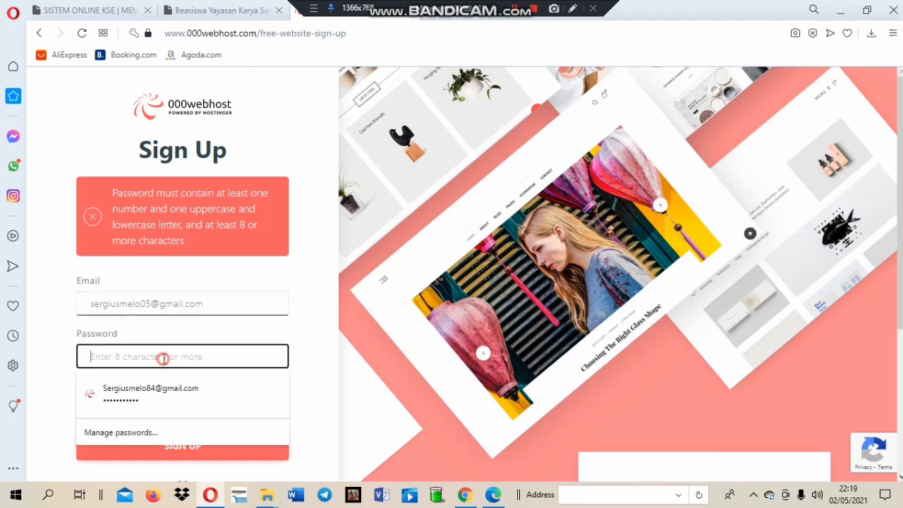
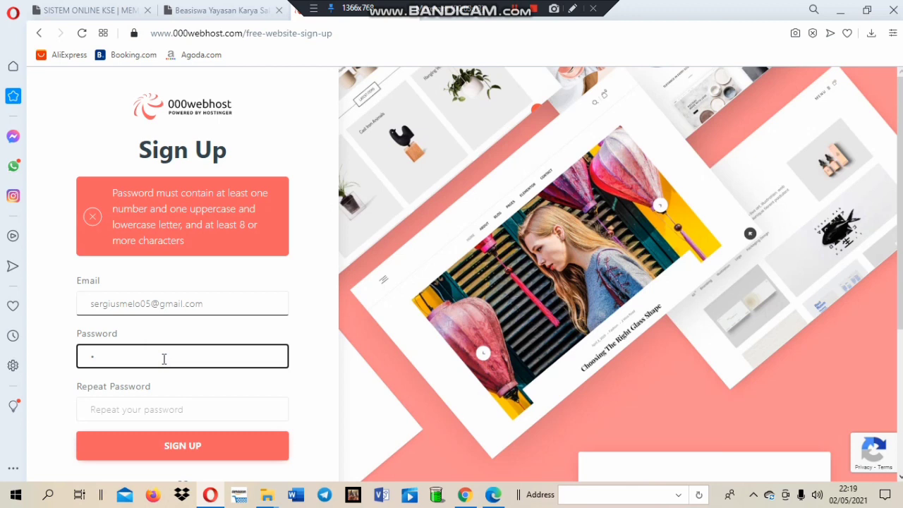
click(174, 401)
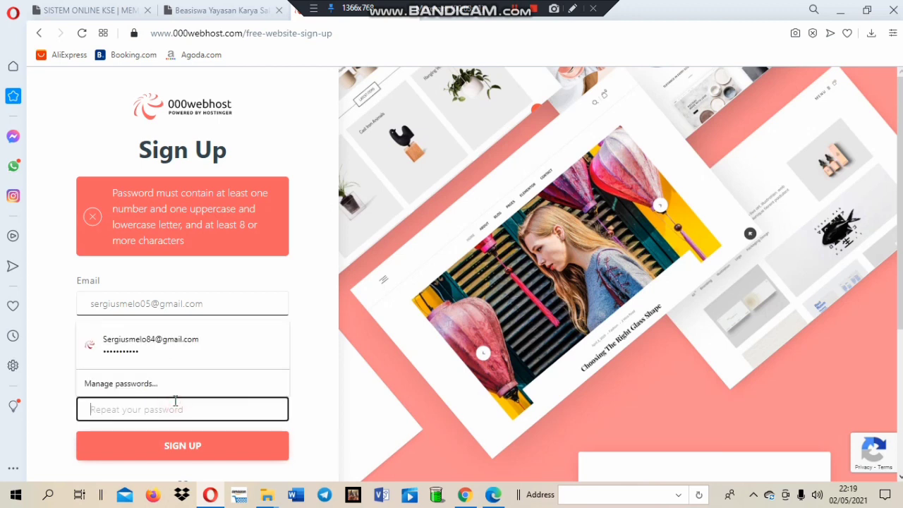
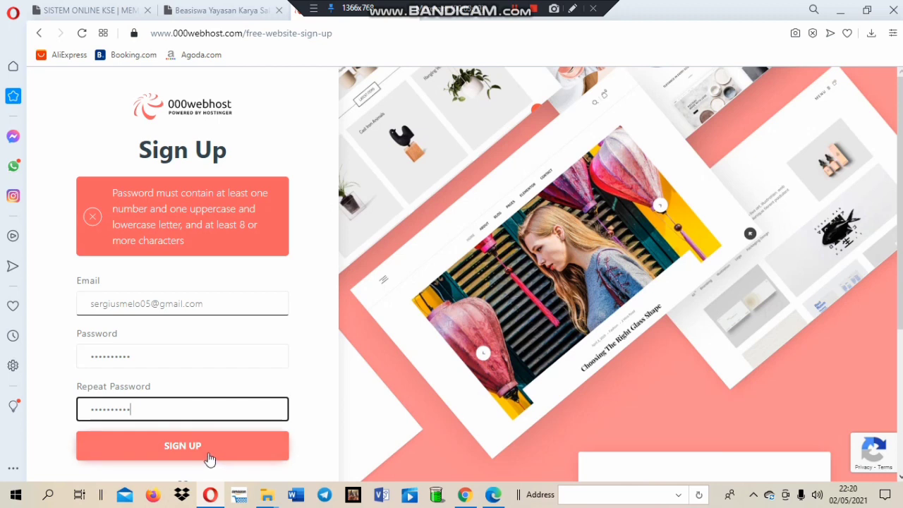
click(207, 452)
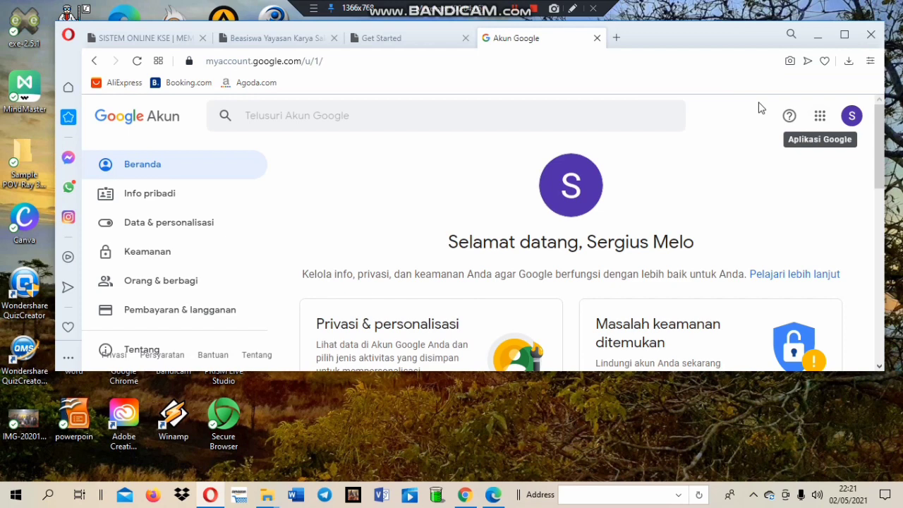
Step: Open Gmail from the Google apps grid on the Google Account page
click(820, 117)
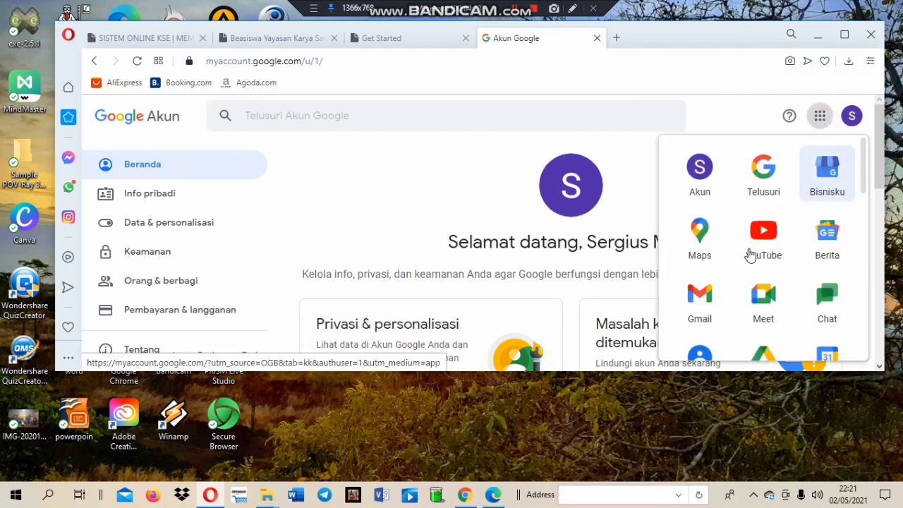
click(716, 306)
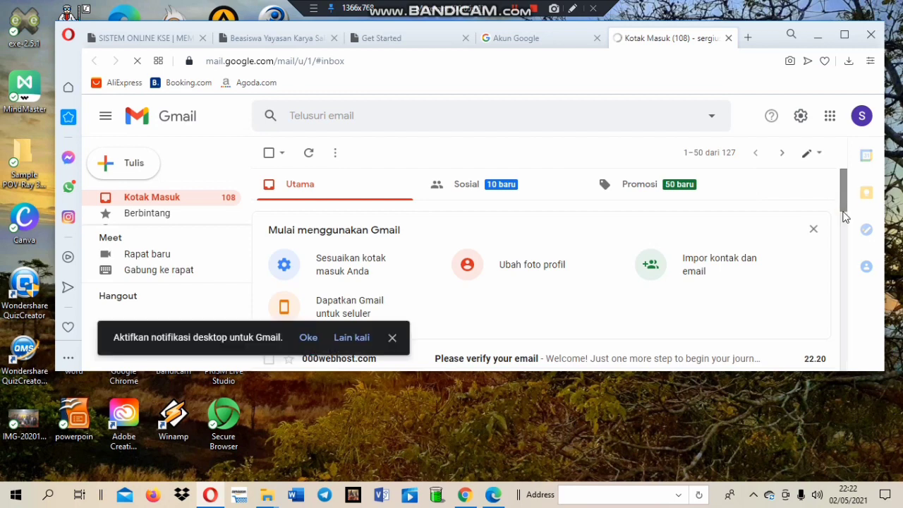
Step: In the 000webhost message, follow the 'Click To Verify Your Email' link
scroll(845, 217, down, 1)
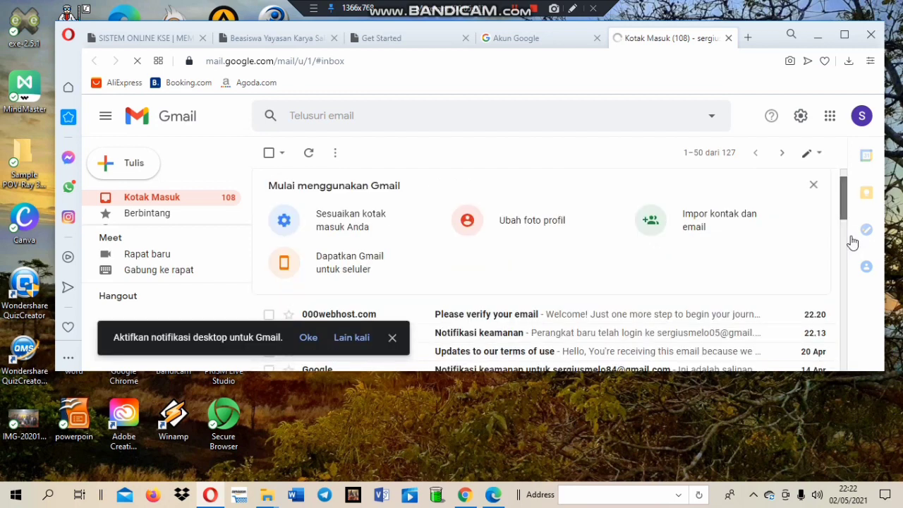
scroll(337, 261, down, 2)
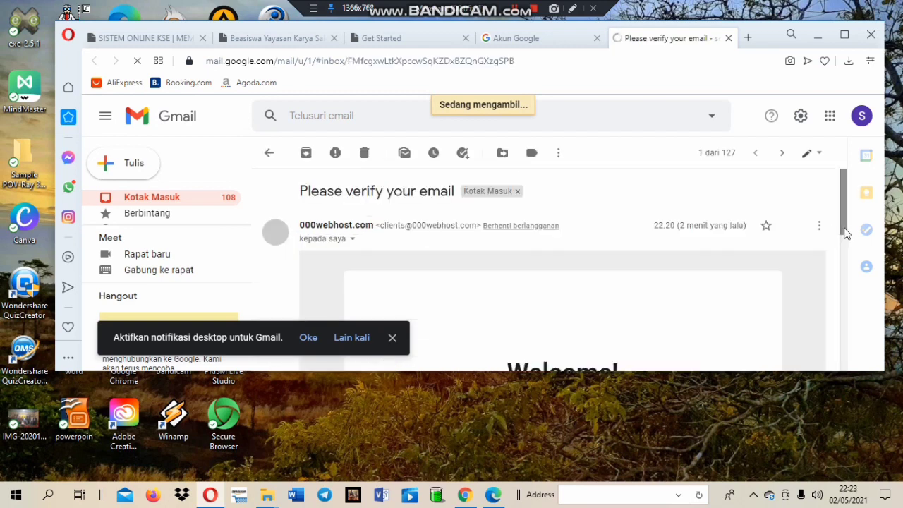
scroll(847, 264, down, 1)
scroll(847, 264, down, 2)
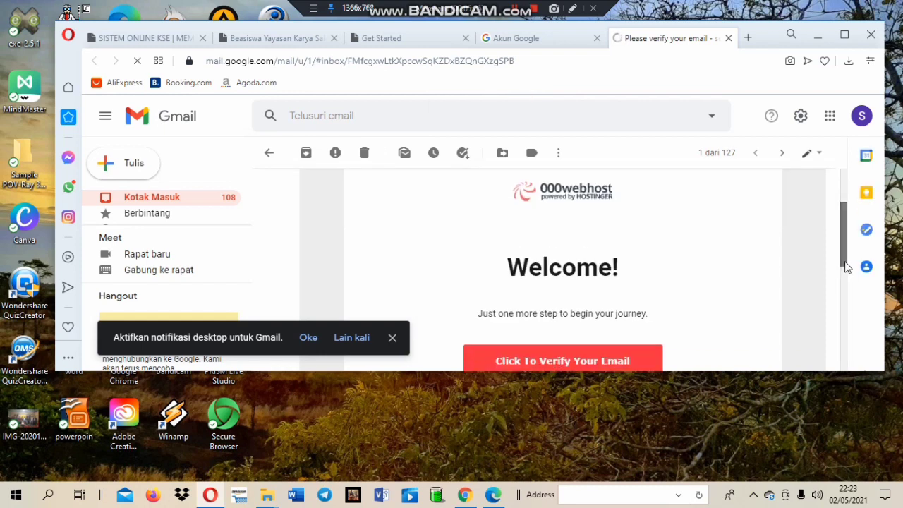
scroll(847, 266, down, 1)
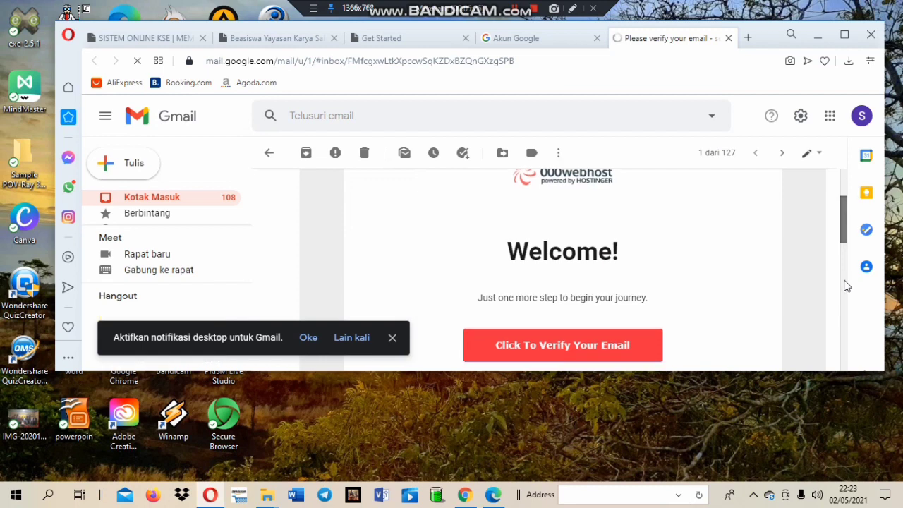
scroll(846, 286, down, 2)
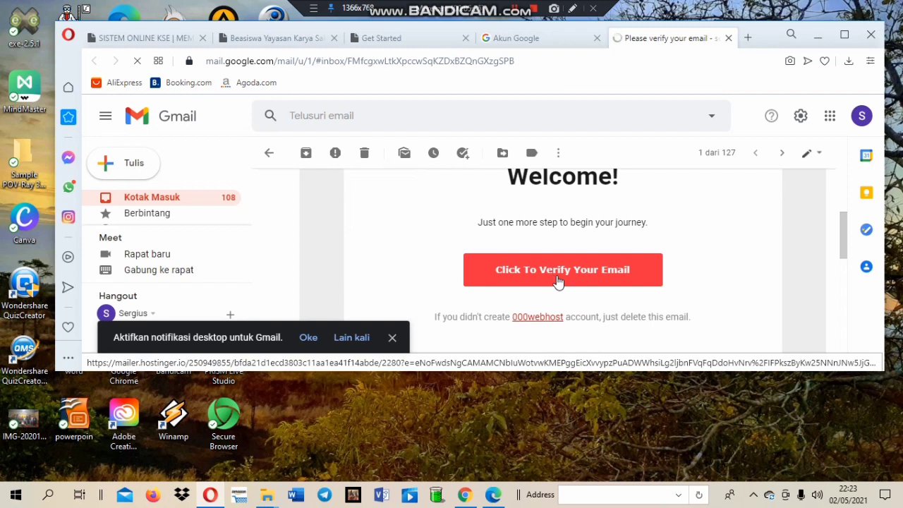
click(558, 280)
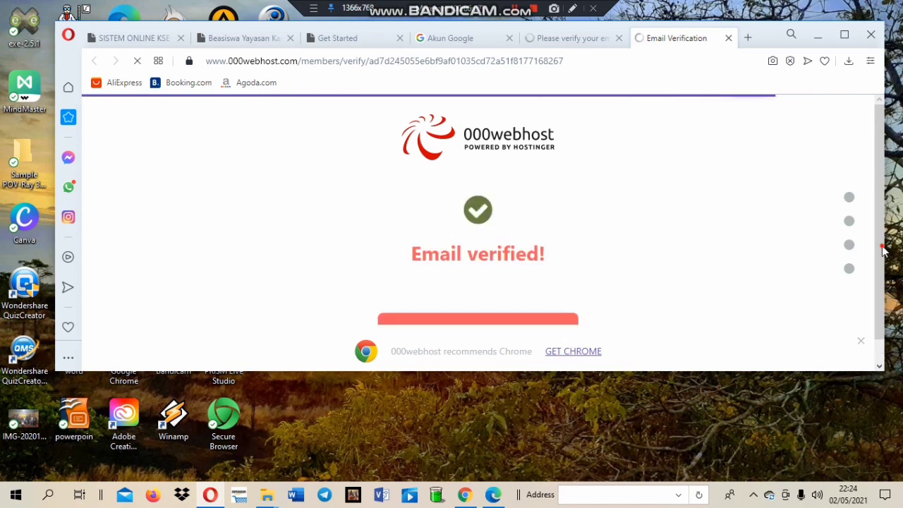
Step: Dismiss the Chrome banner, start setup with GET STARTED, and select Other as the site's purpose
scroll(869, 322, down, 1)
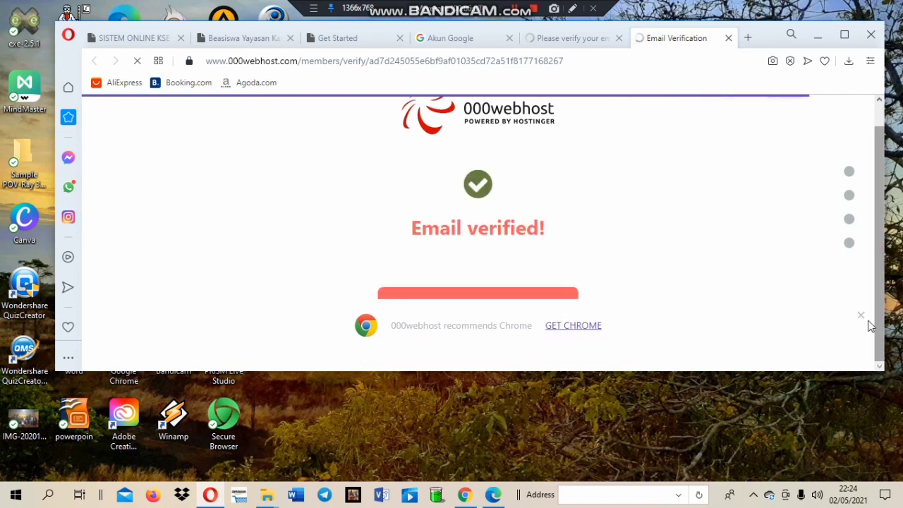
click(864, 317)
click(490, 315)
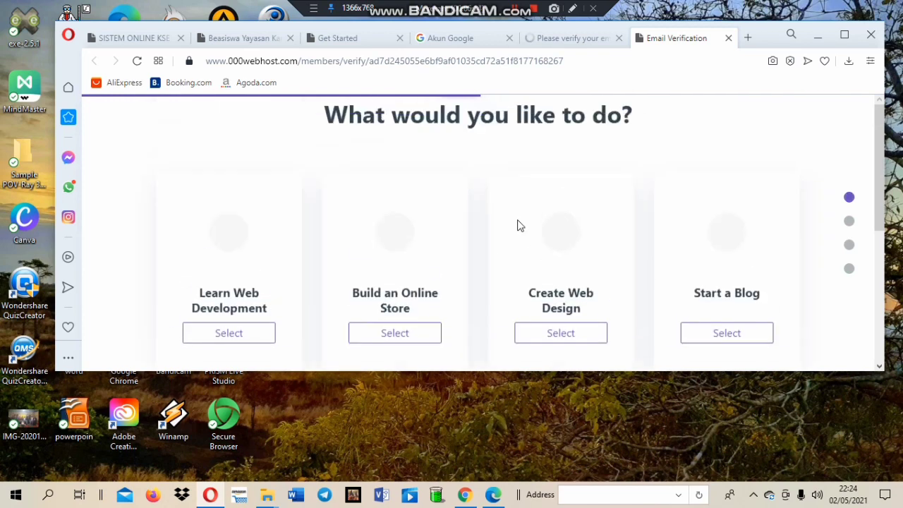
click(399, 40)
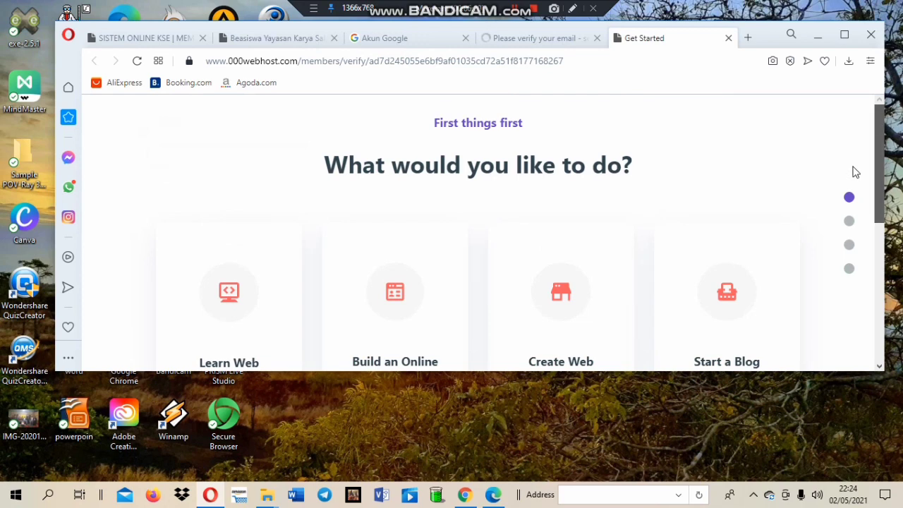
click(844, 35)
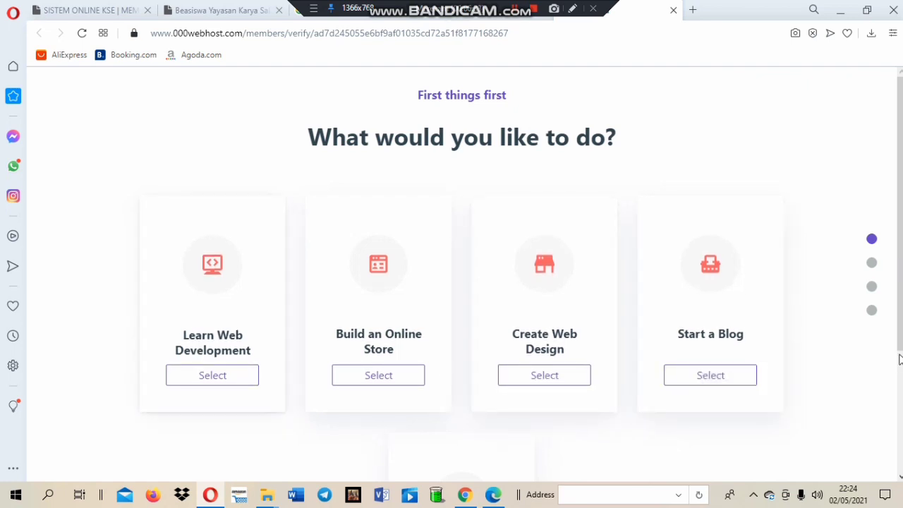
scroll(465, 431, down, 3)
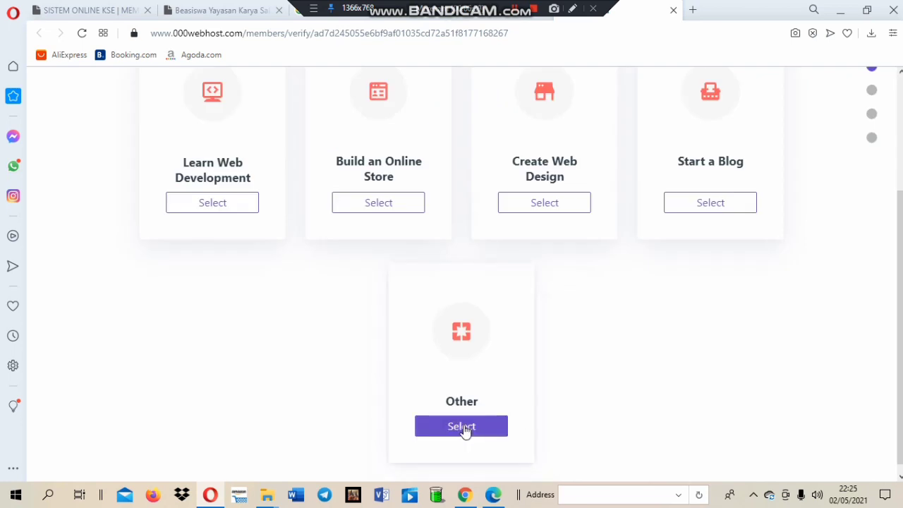
click(464, 430)
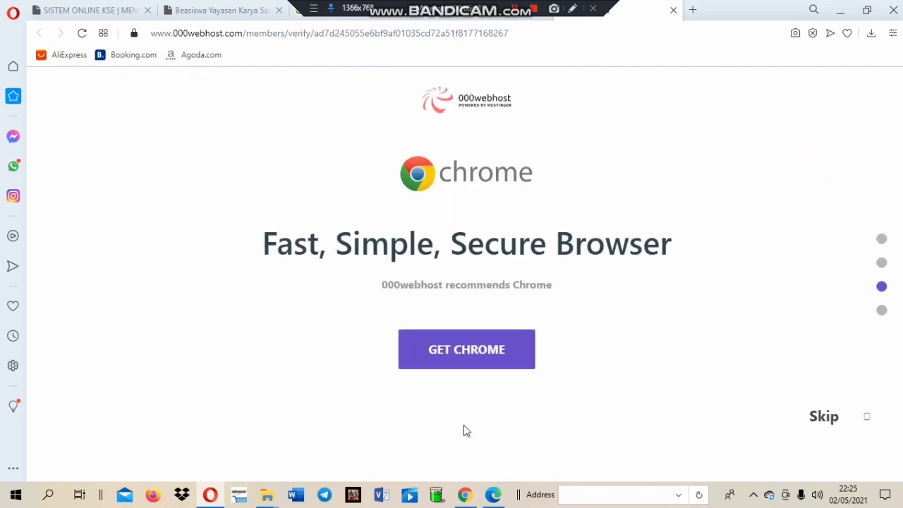
Step: Skip the Chrome recommendation and name the website CHEM LOVE
click(833, 421)
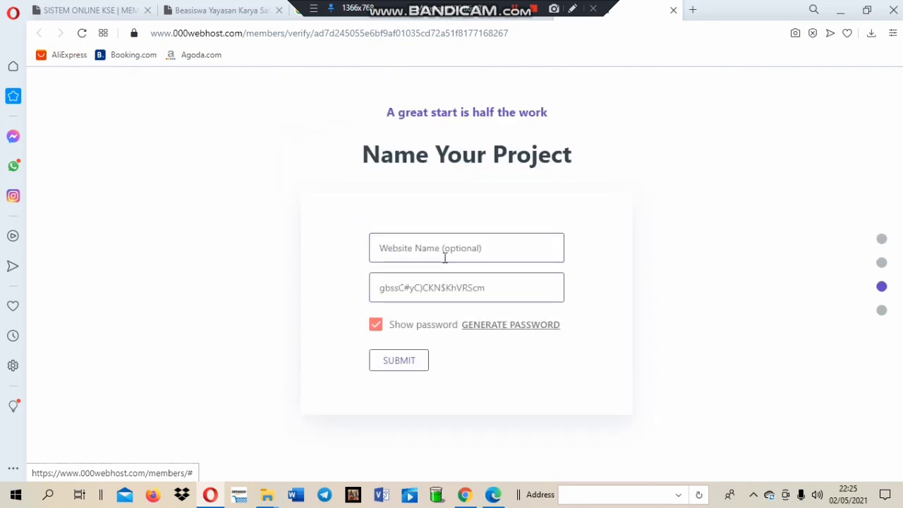
click(444, 259)
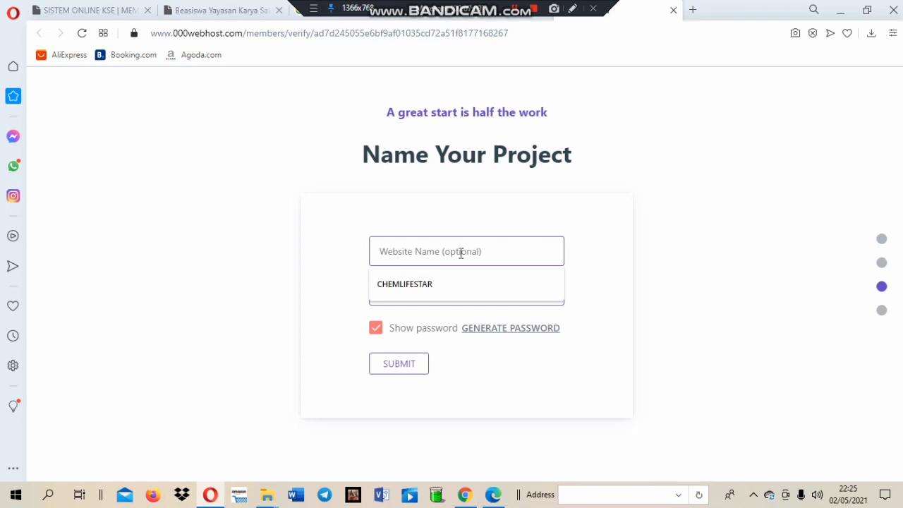
text(c)
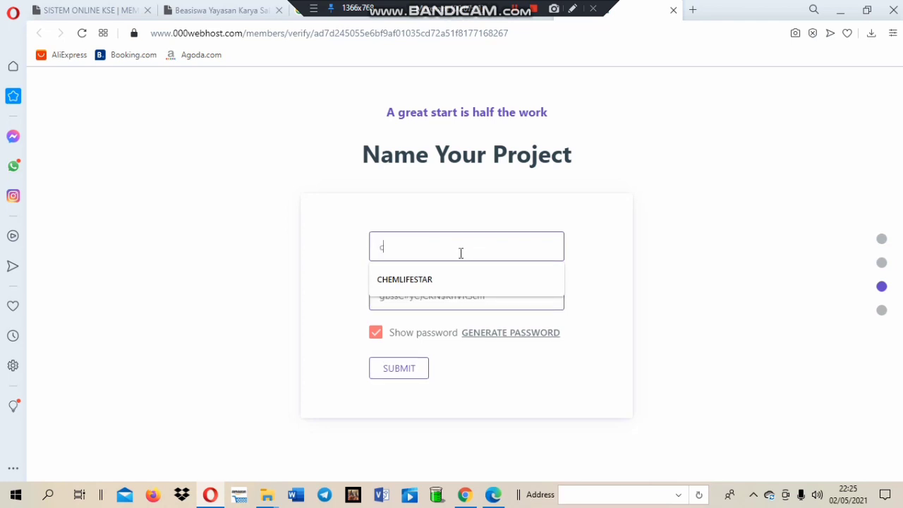
key(BackSpace)
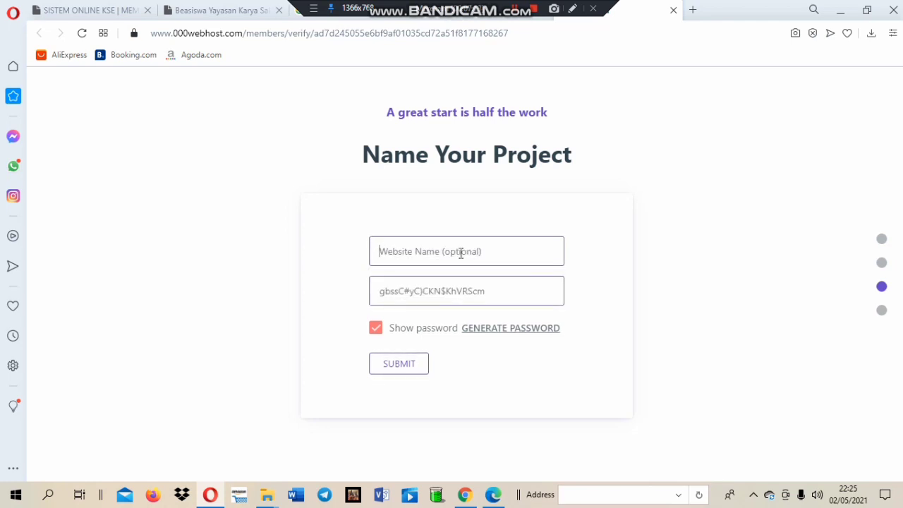
text(CHE)
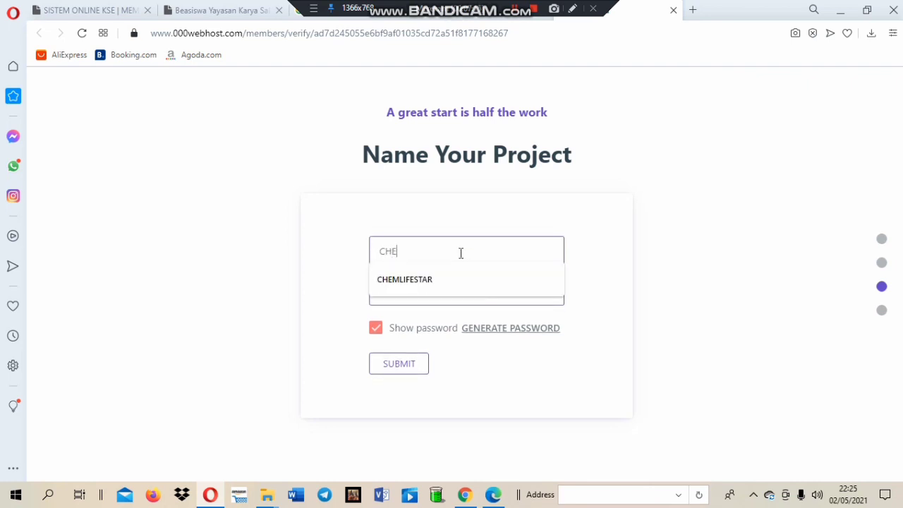
text(M)
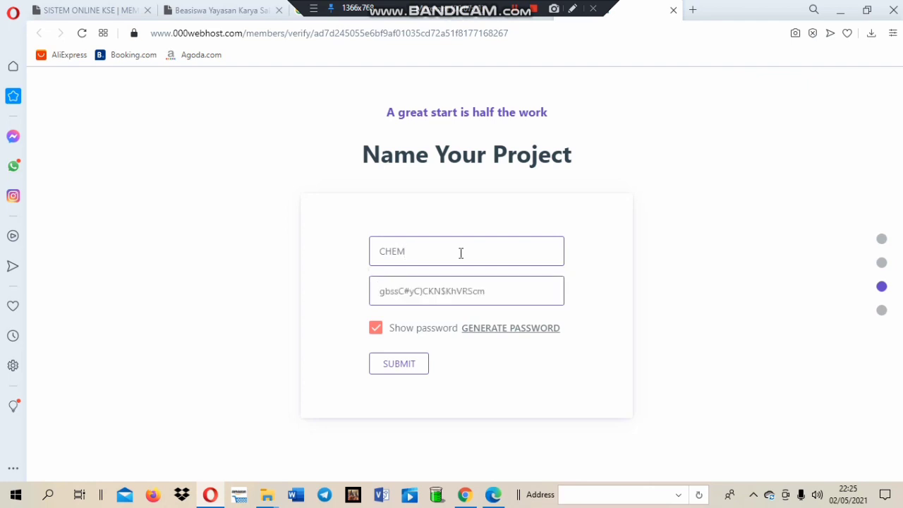
key(BackSpace)
key(BackSpace)
key(BackSpace)
key(BackSpace)
key(BackSpace)
text(CHEM)
text(LOVE)
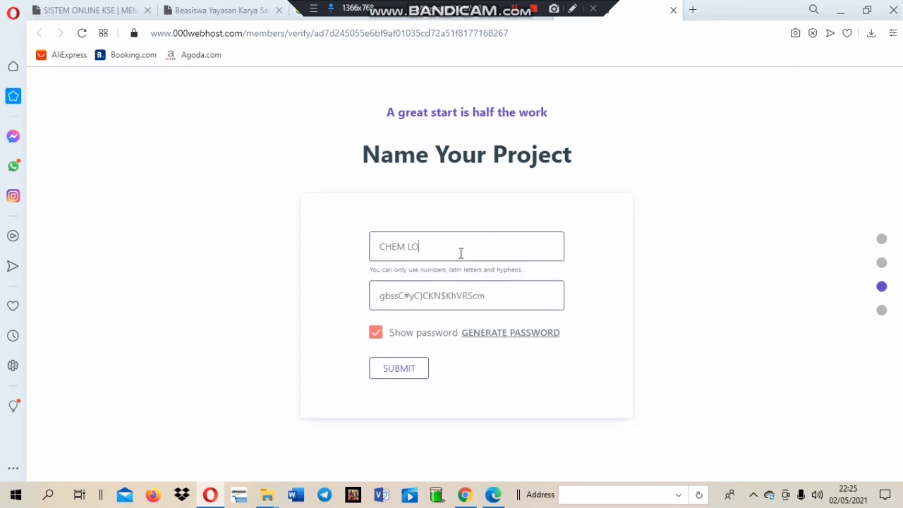
Step: Replace the generated site password with a password of your own
click(494, 297)
key(BackSpace)
key(BackSpace)
key(BackSpace)
key(BackSpace)
key(BackSpace)
key(BackSpace)
key(BackSpace)
key(BackSpace)
key(BackSpace)
key(BackSpace)
key(BackSpace)
key(BackSpace)
key(BackSpace)
key(BackSpace)
key(BackSpace)
key(BackSpace)
key(BackSpace)
key(BackSpace)
key(BackSpace)
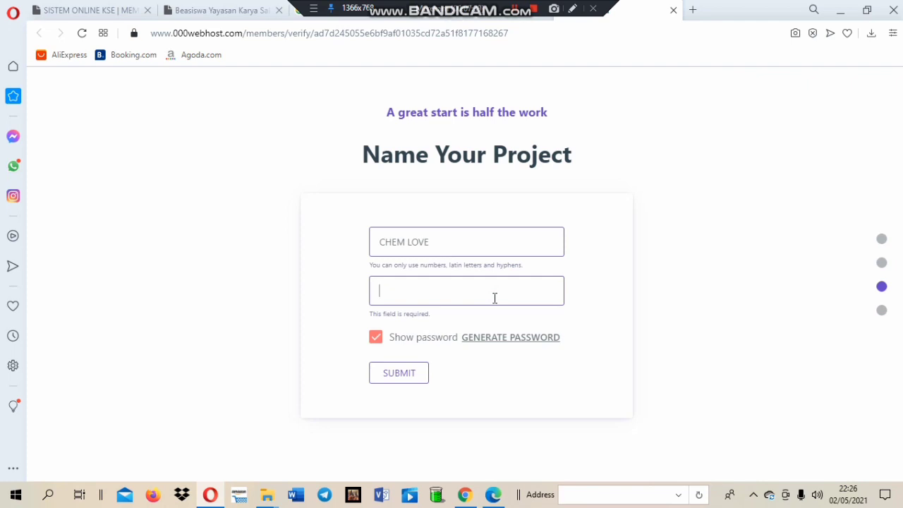
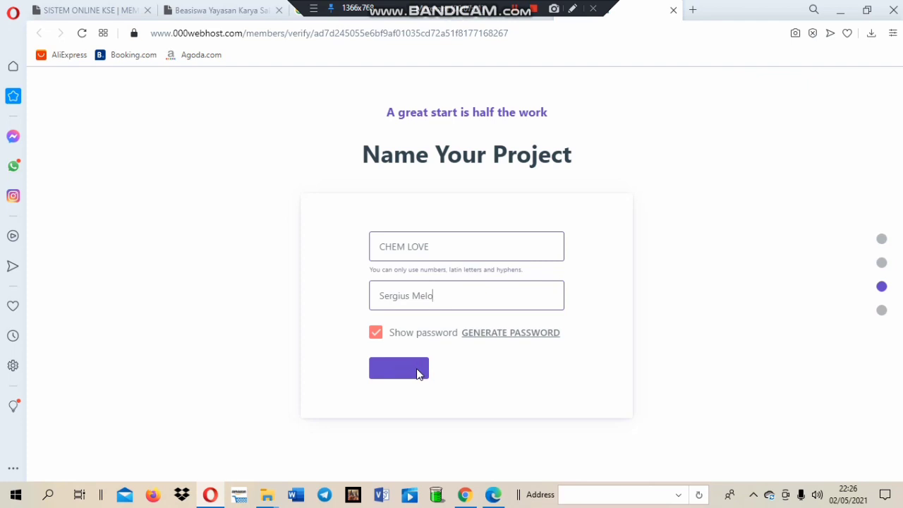
Step: Submit the CHEM LOVE project form, then enter a site password and resubmit
click(411, 365)
click(401, 370)
click(438, 288)
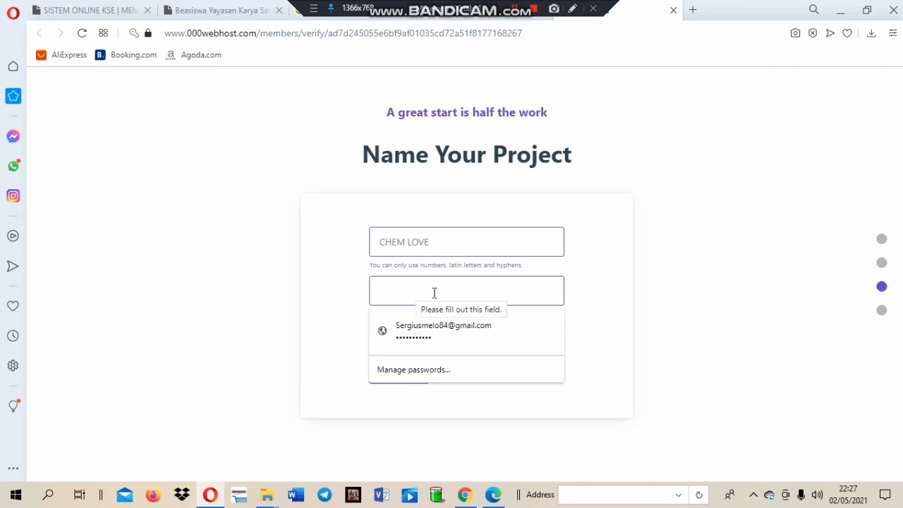
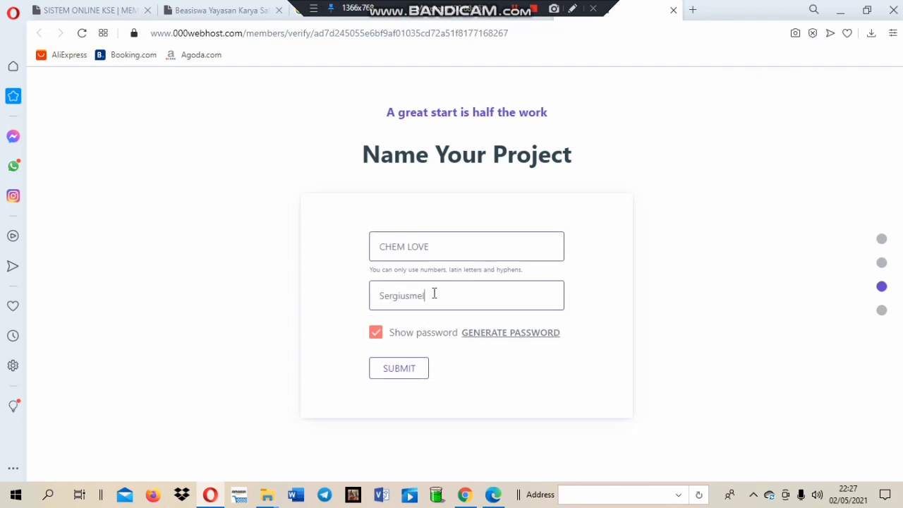
click(417, 370)
Step: Replace the too-short password with a longer one, resubmit, and remove the space from the project name
key(BackSpace)
key(BackSpace)
key(BackSpace)
key(BackSpace)
key(BackSpace)
key(BackSpace)
key(BackSpace)
key(BackSpace)
key(BackSpace)
key(BackSpace)
key(BackSpace)
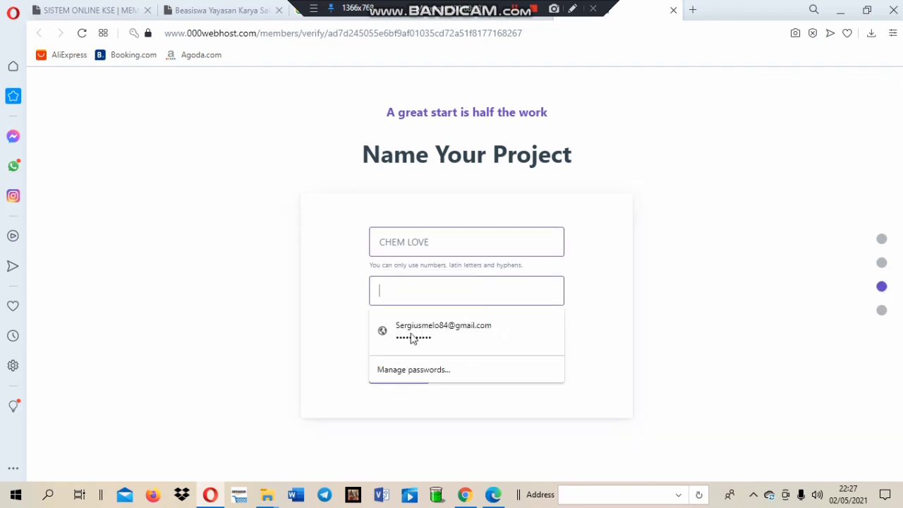
click(618, 280)
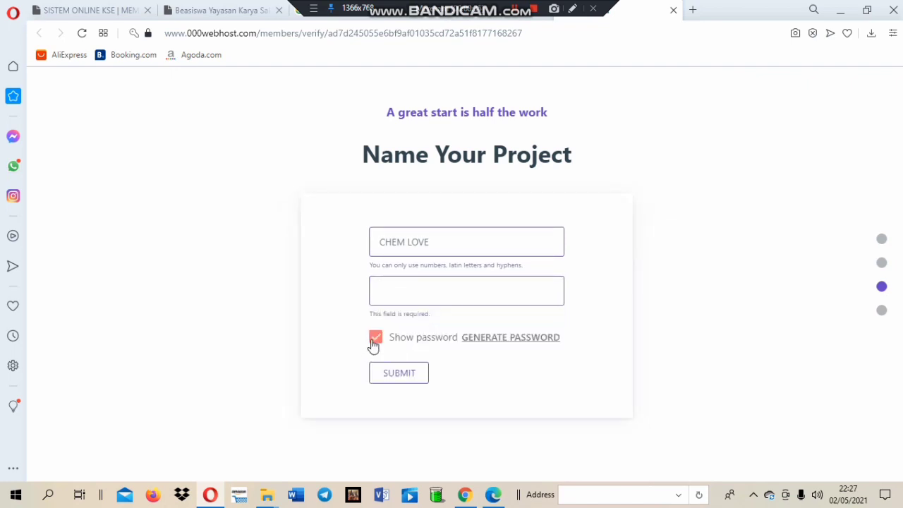
click(390, 297)
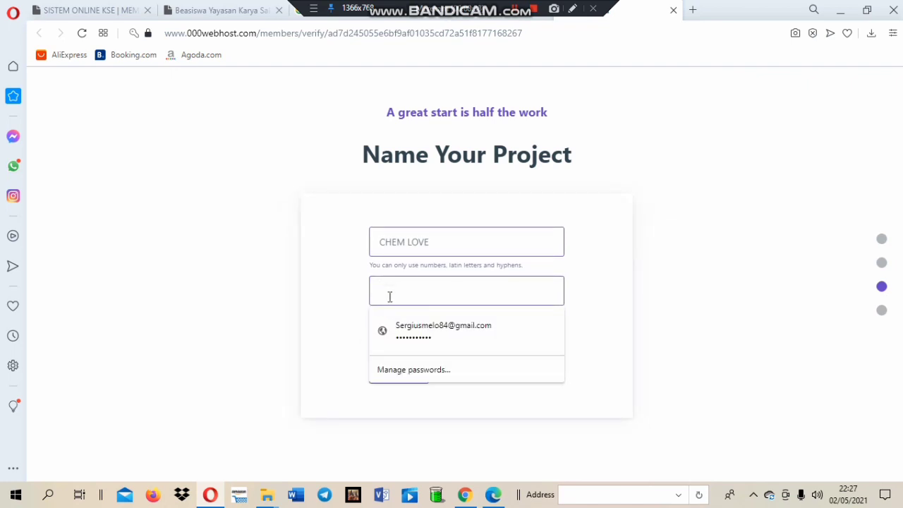
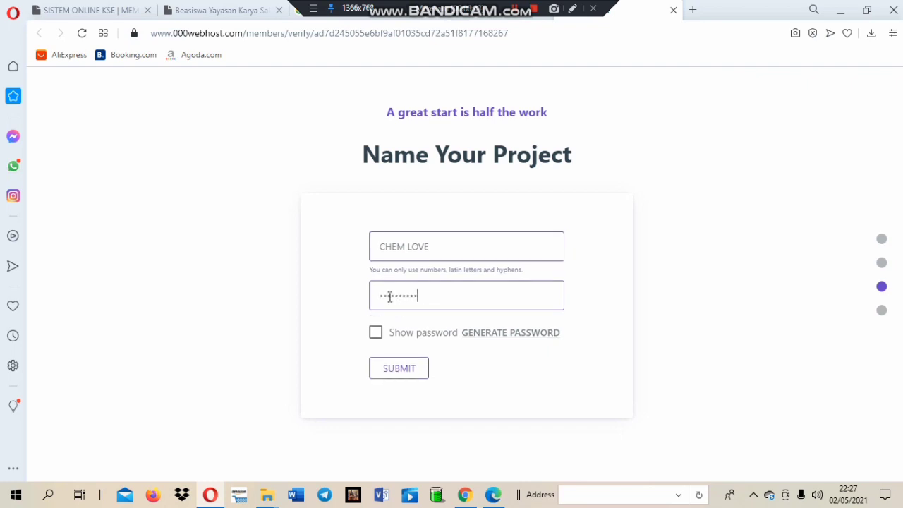
click(399, 363)
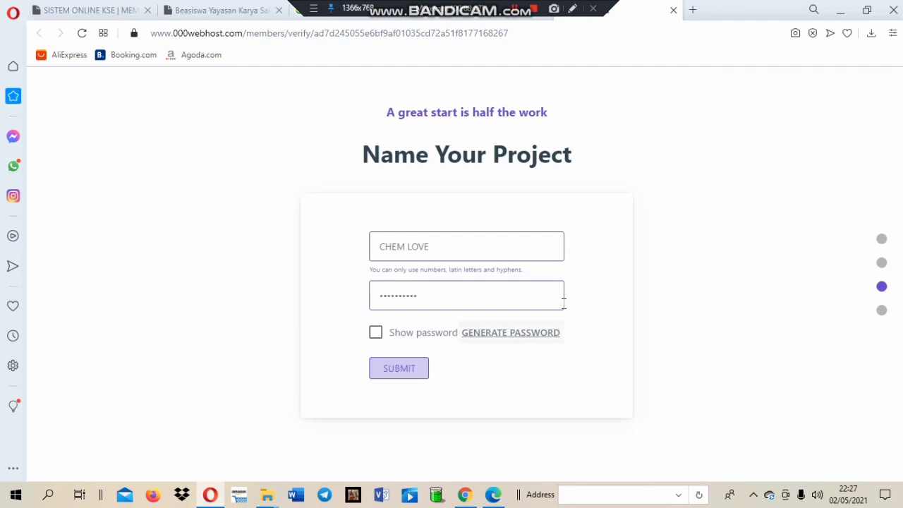
click(416, 376)
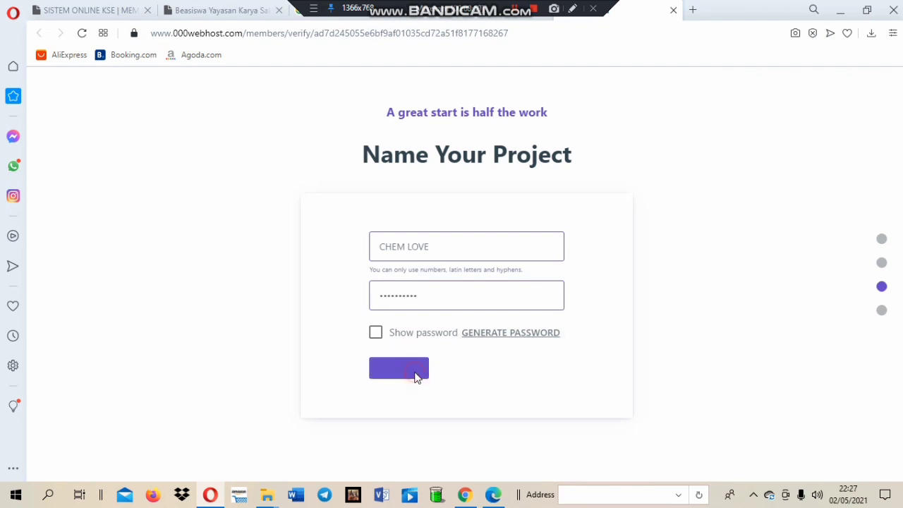
click(412, 254)
key(BackSpace)
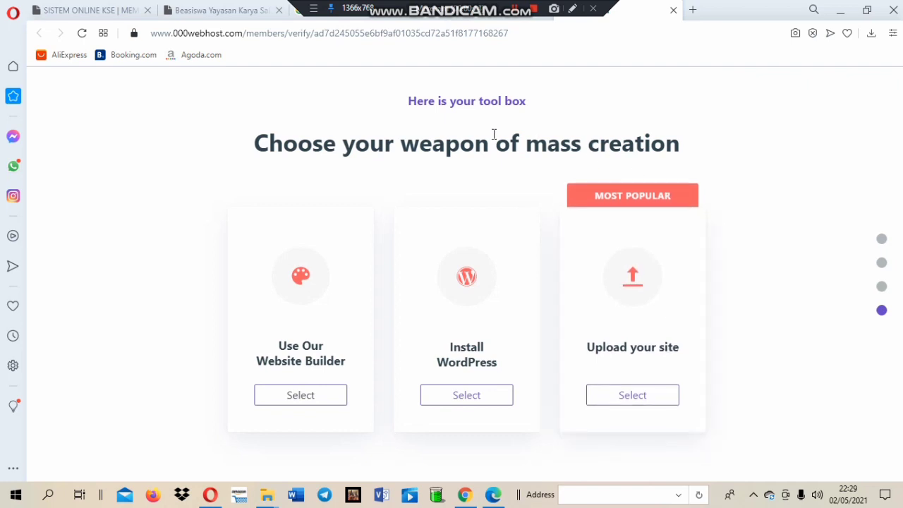
Step: Check the GIUS folder window, then return to Opera and choose Upload your site
click(272, 499)
click(368, 448)
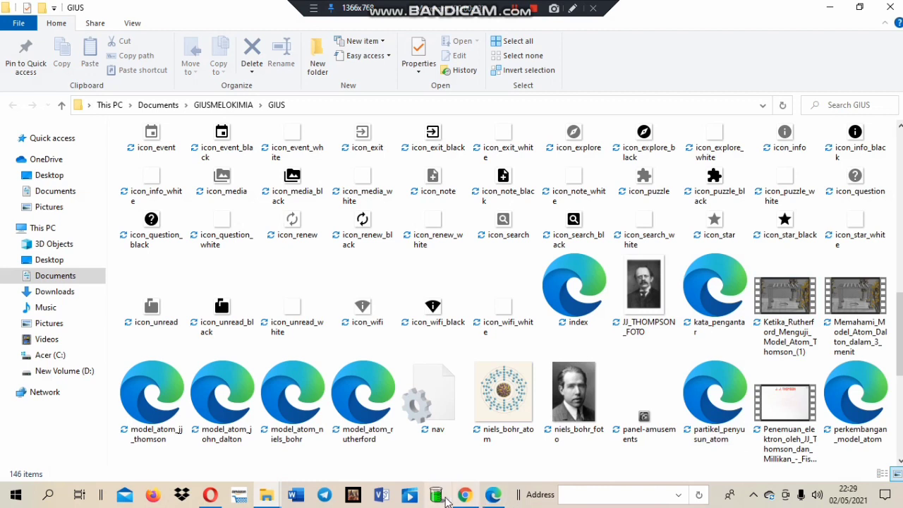
mouse_move(459, 500)
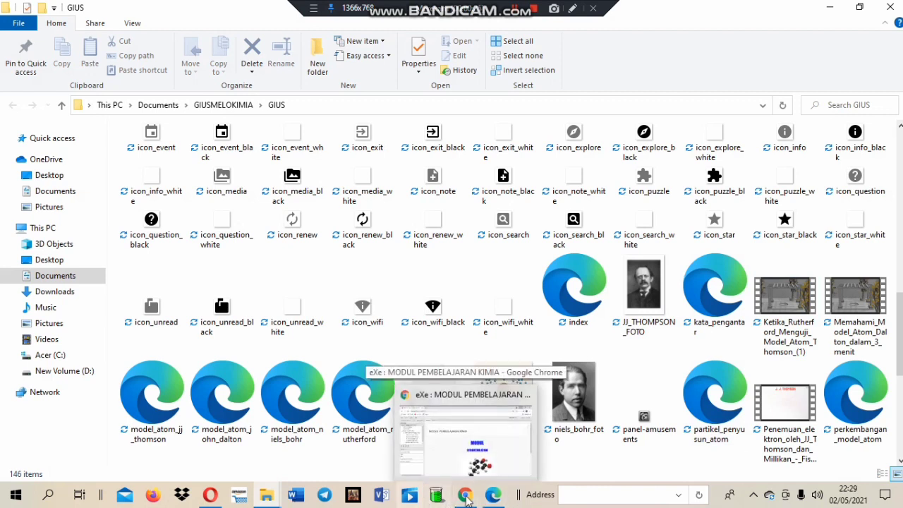
click(210, 495)
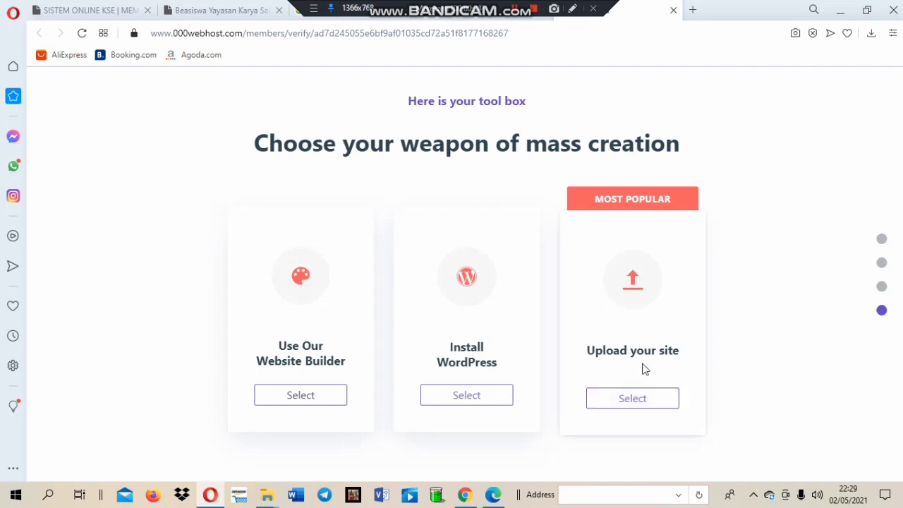
click(631, 398)
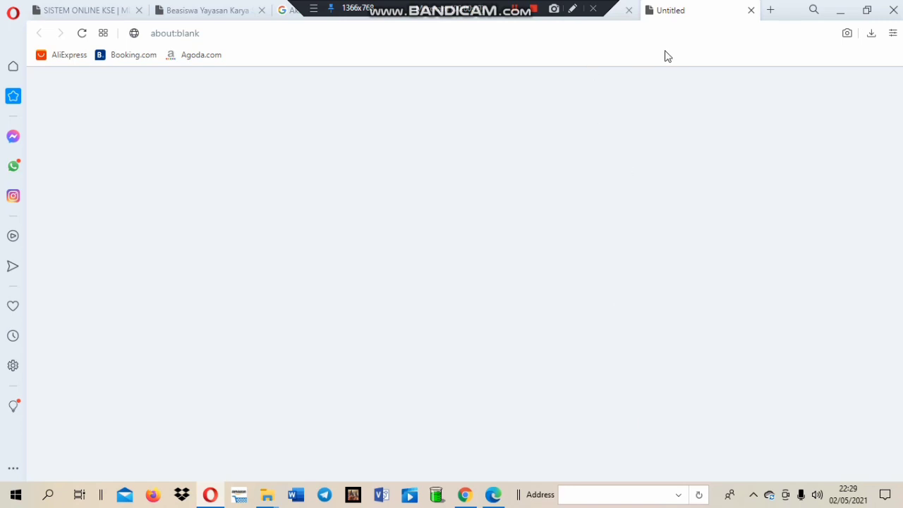
Step: Maximize the browser showing chemlove's File Manager and open the public_html folder
click(865, 15)
double_click(849, 32)
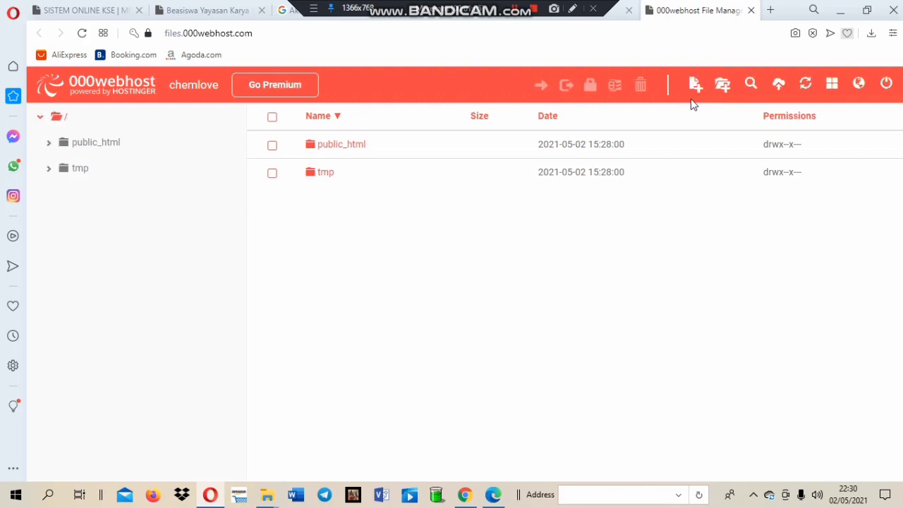
double_click(345, 152)
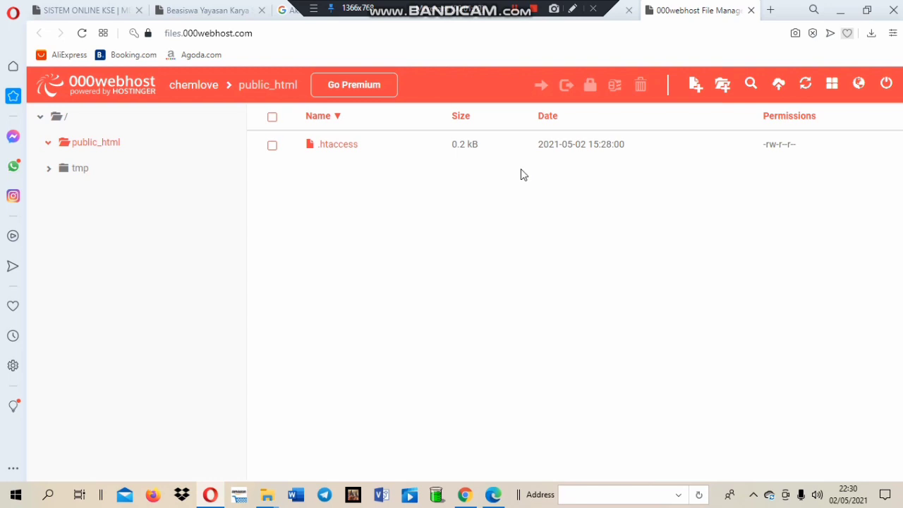
Step: Start an upload into public_html and preview the exported bab_1_pendahuluan page from the GIUS folder
click(779, 86)
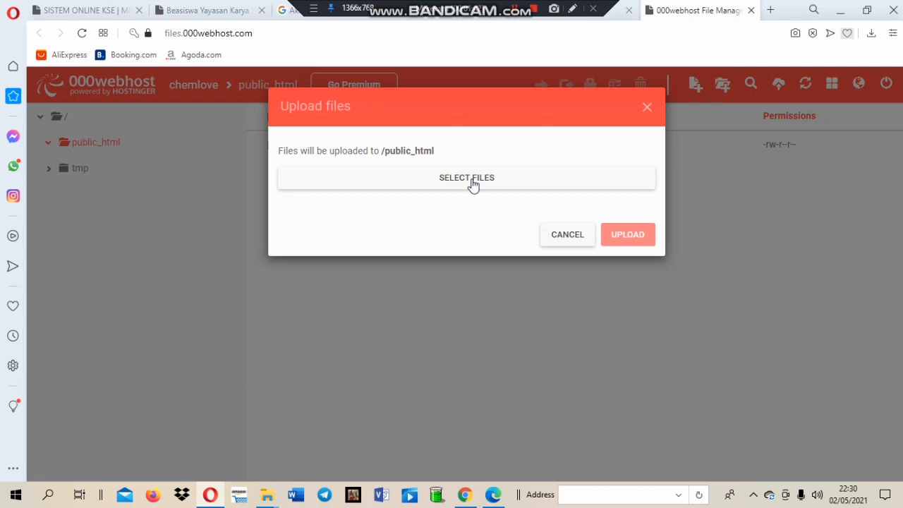
mouse_move(268, 495)
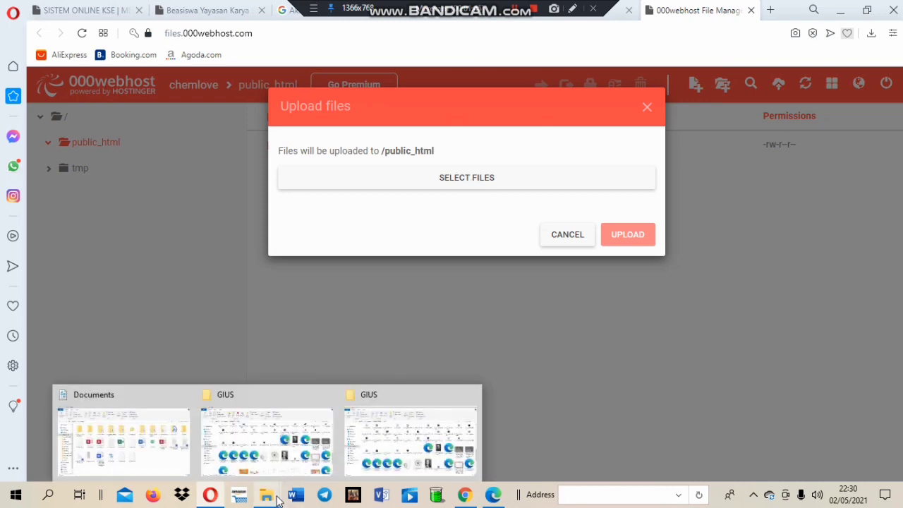
click(356, 460)
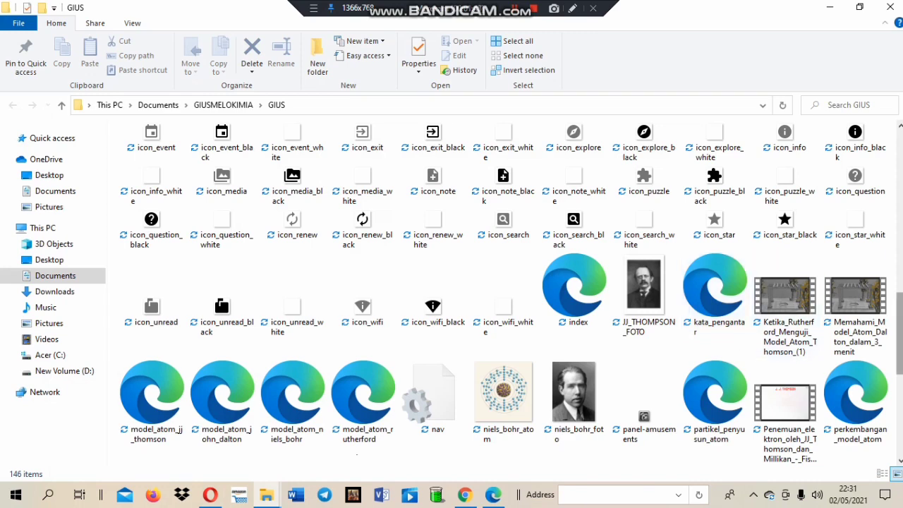
scroll(767, 258, up, 3)
scroll(767, 258, up, 4)
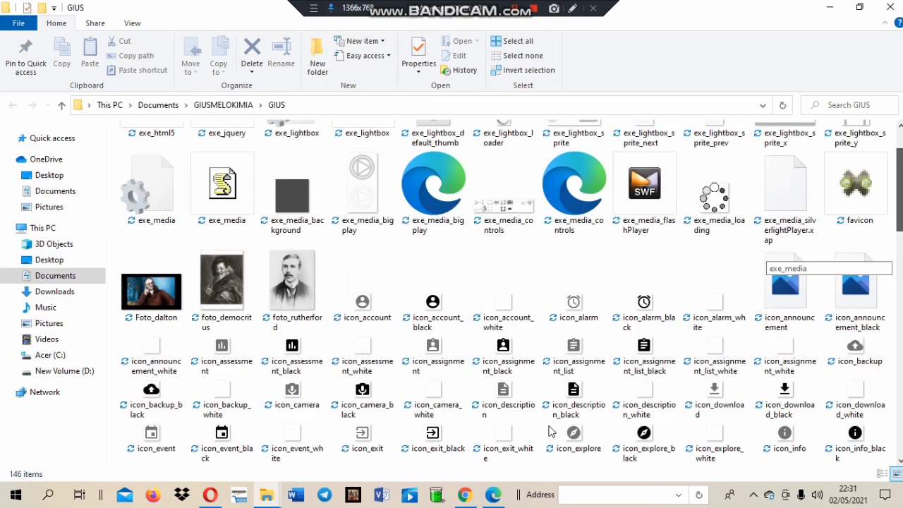
double_click(151, 194)
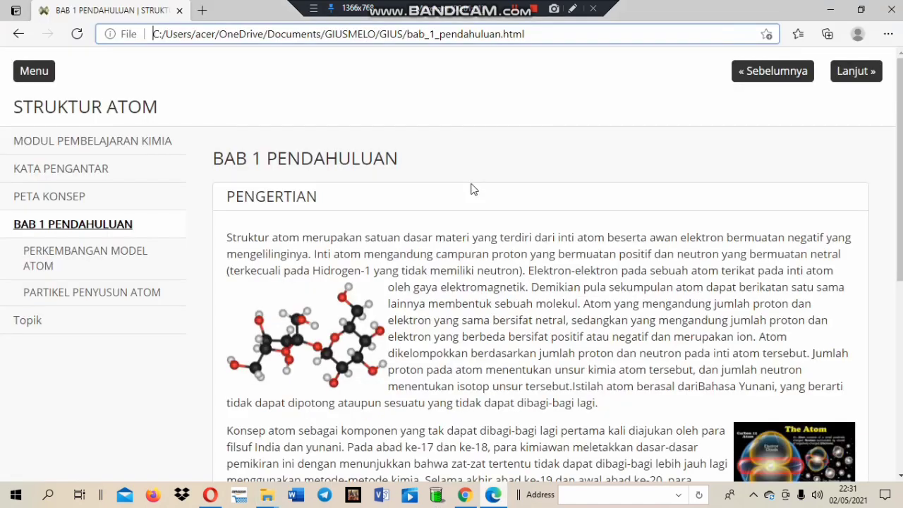
key(alt+Tab)
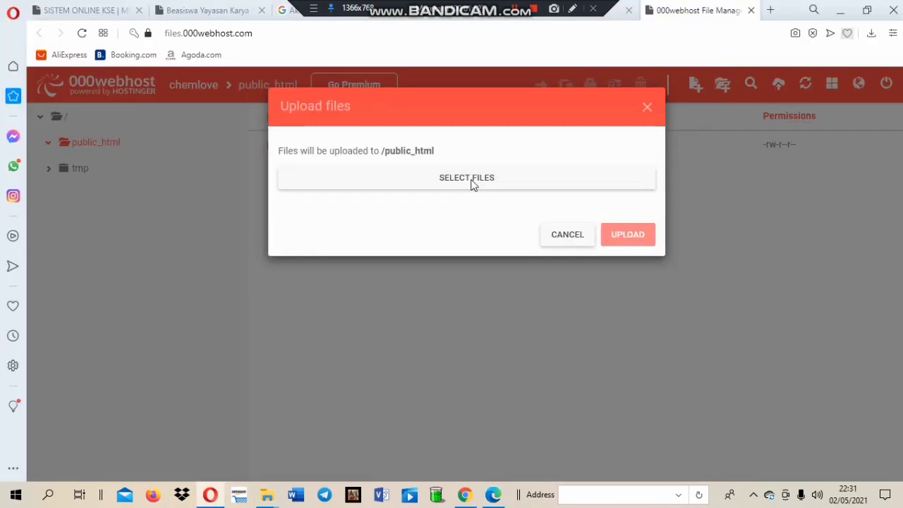
Step: Browse all files to GIUSMELOKIMIA's GIUS folder and add index.html to the upload list
click(472, 182)
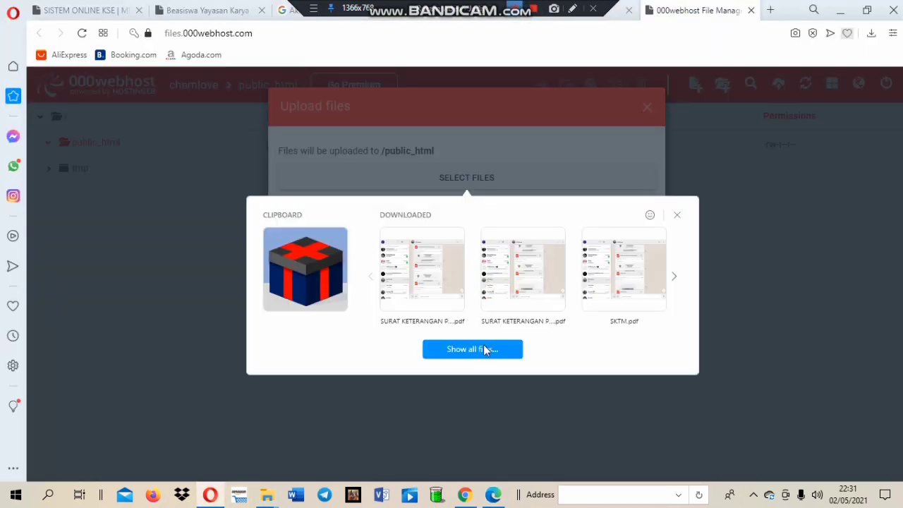
click(484, 350)
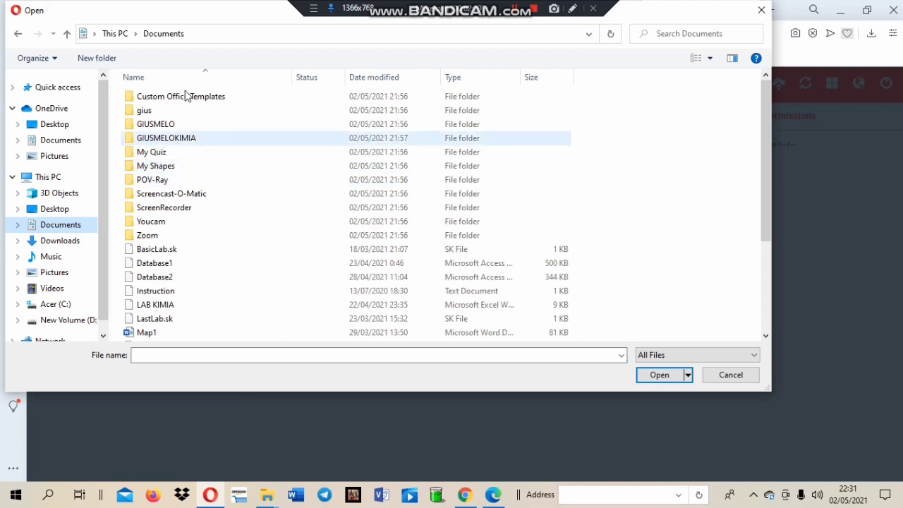
key(Return)
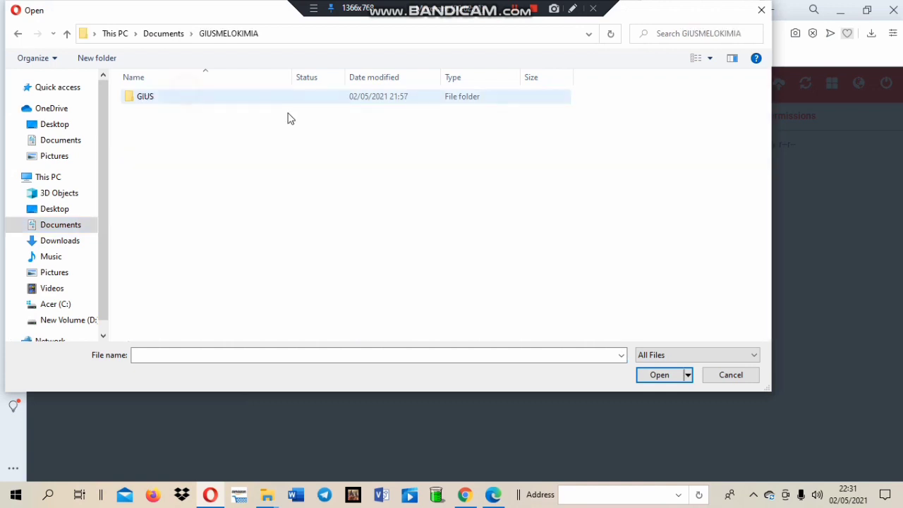
double_click(478, 104)
click(480, 106)
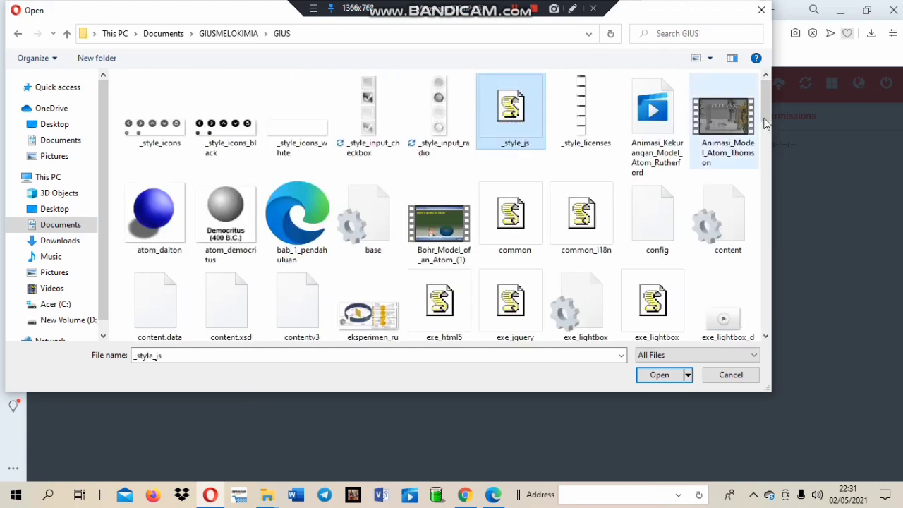
scroll(757, 123, down, 1)
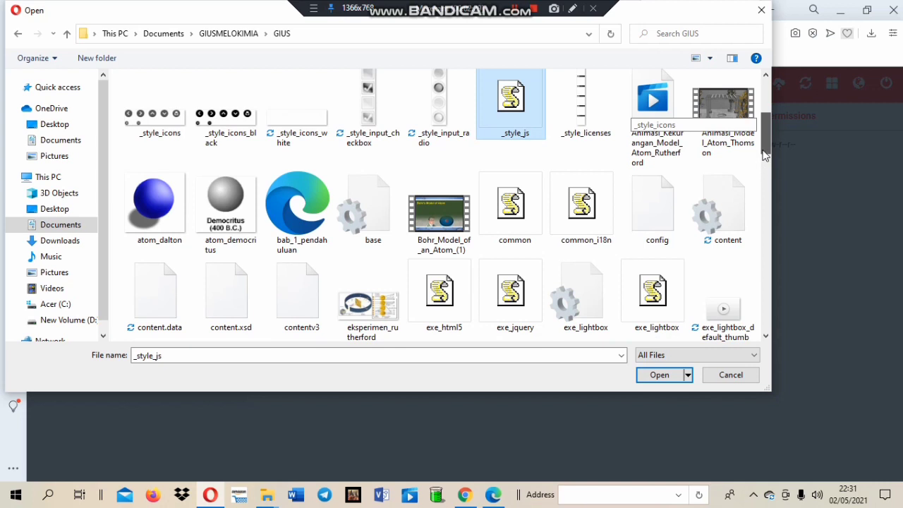
scroll(766, 155, down, 3)
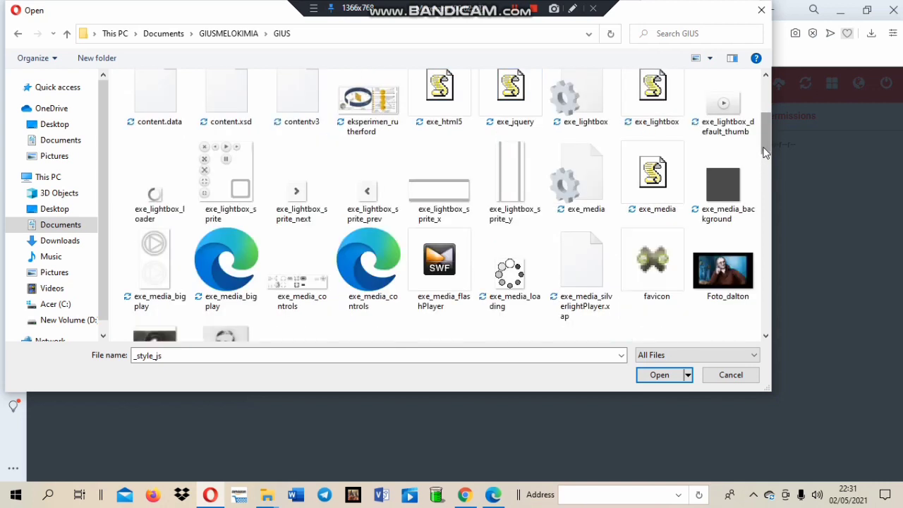
click(766, 338)
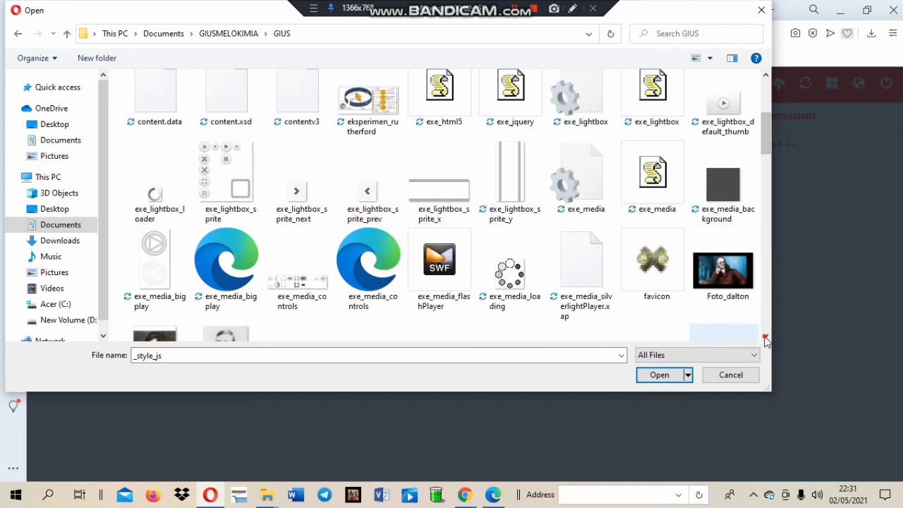
scroll(766, 338, down, 5)
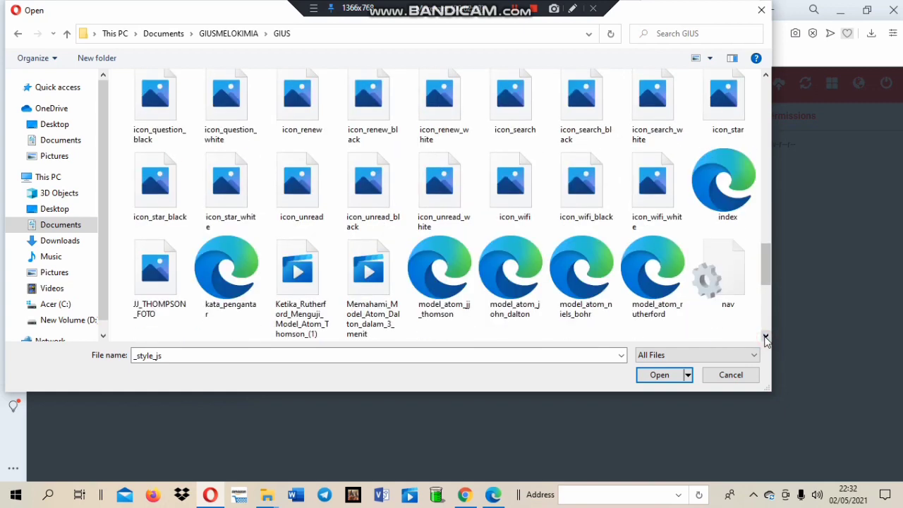
click(718, 220)
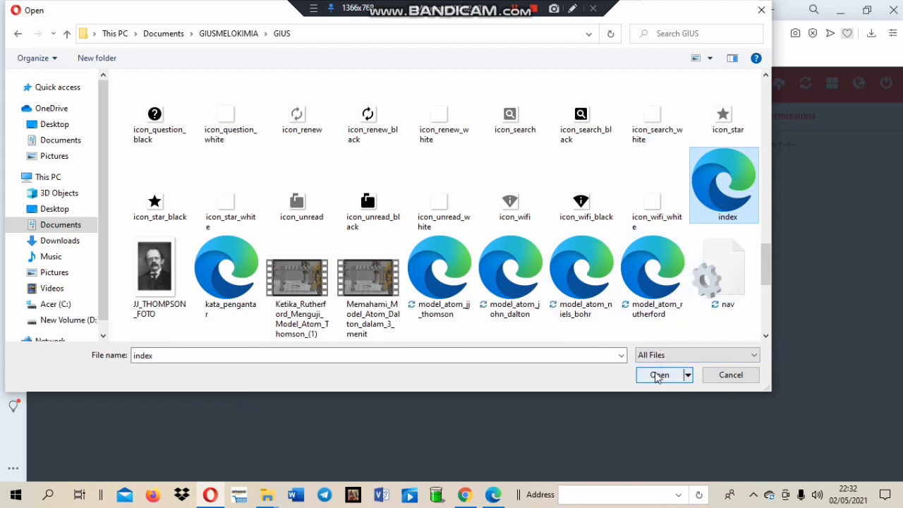
click(657, 377)
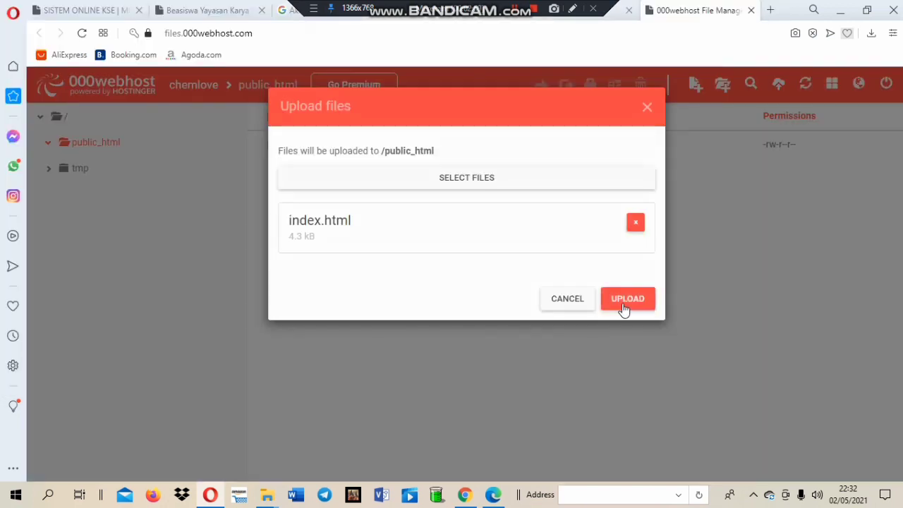
Step: Upload the queued index.html into /public_html
click(624, 303)
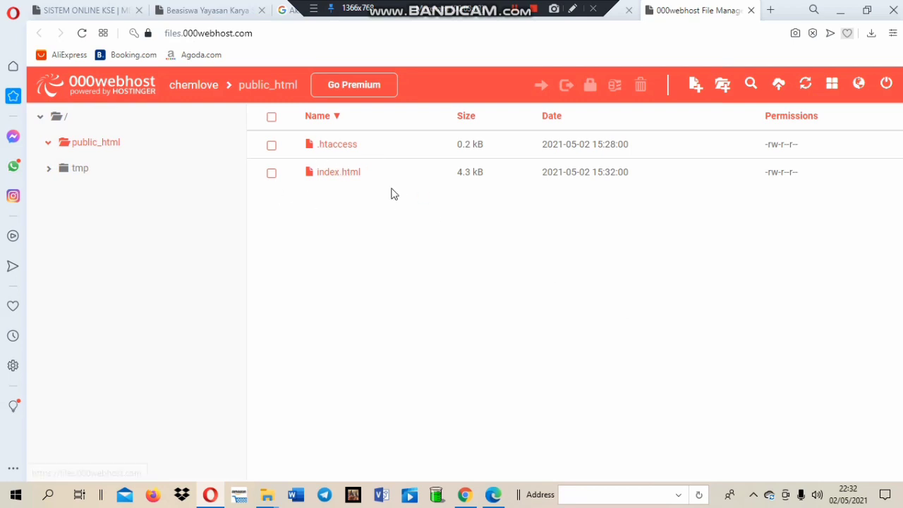
Step: Marquee-select all module files in the GIUS folder and add them to a new upload list
click(779, 90)
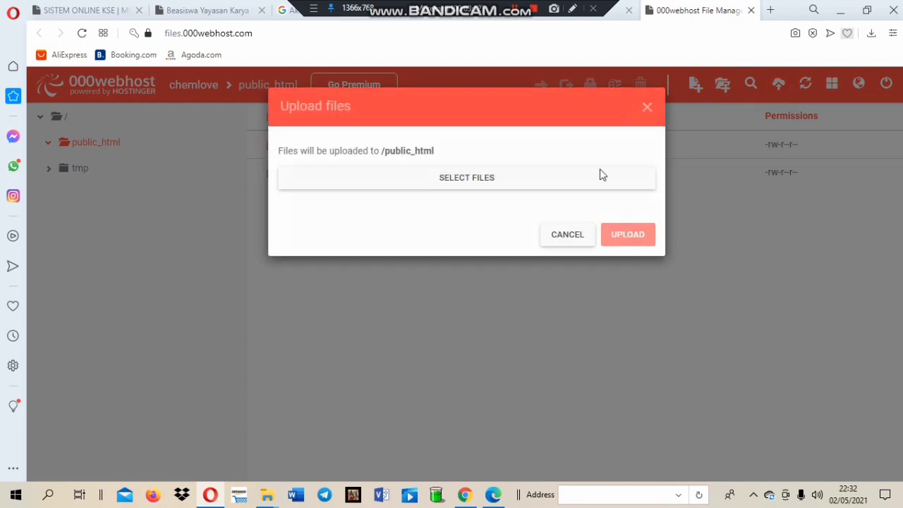
click(477, 184)
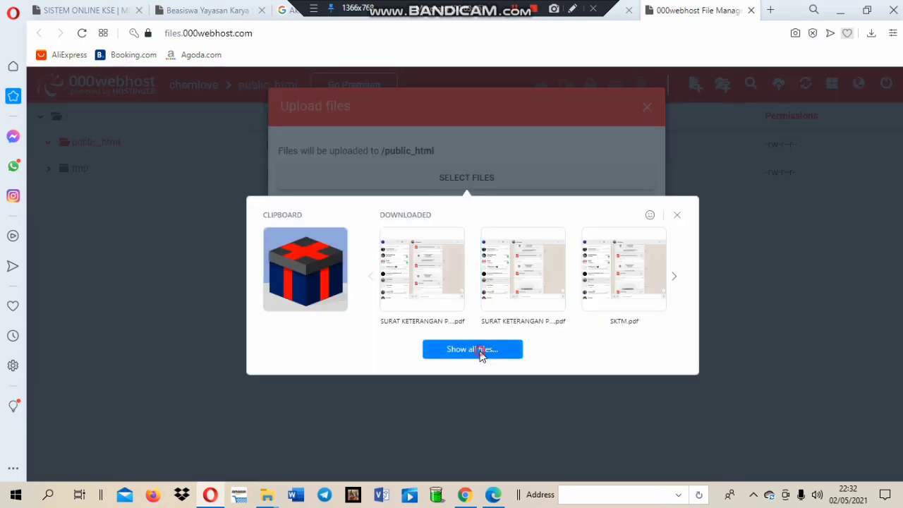
click(481, 355)
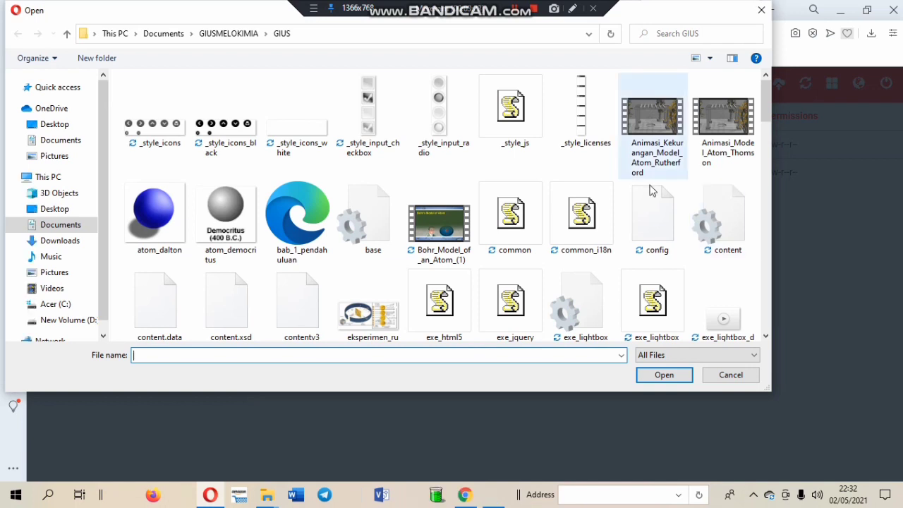
click(765, 114)
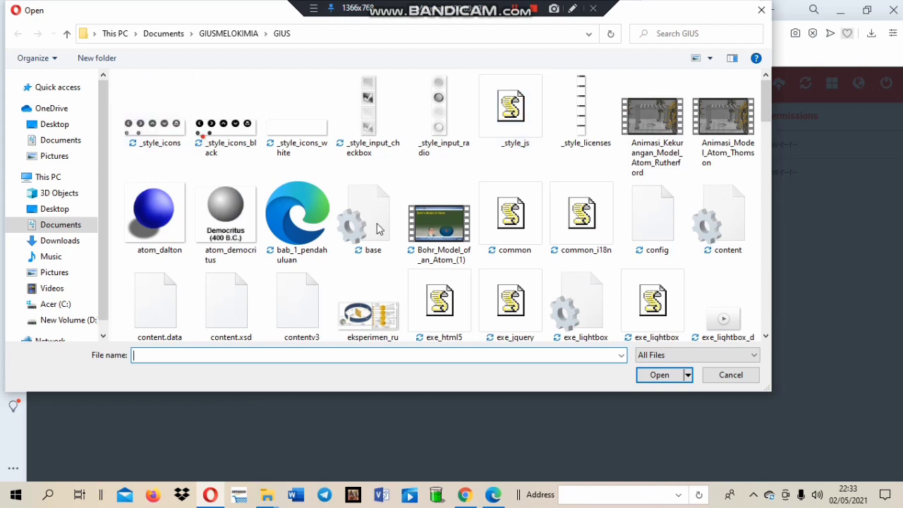
drag(115, 73, 431, 262)
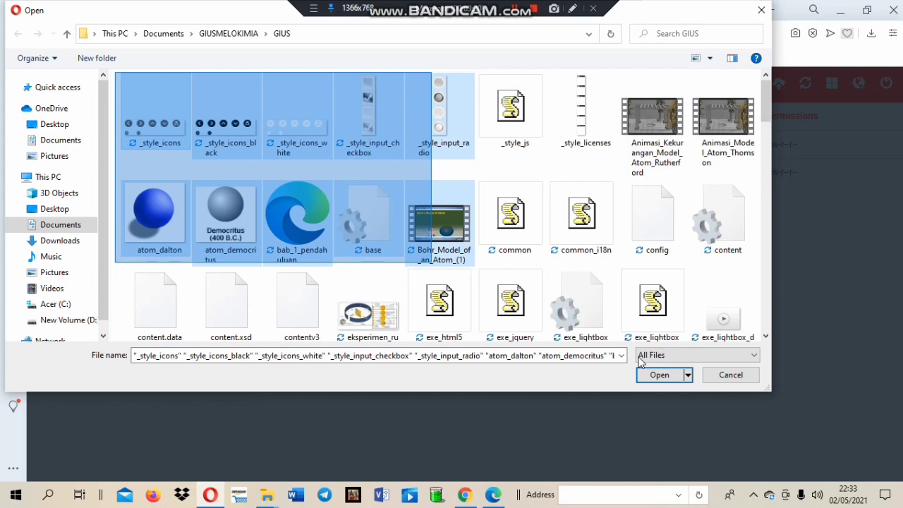
drag(640, 361, 716, 357)
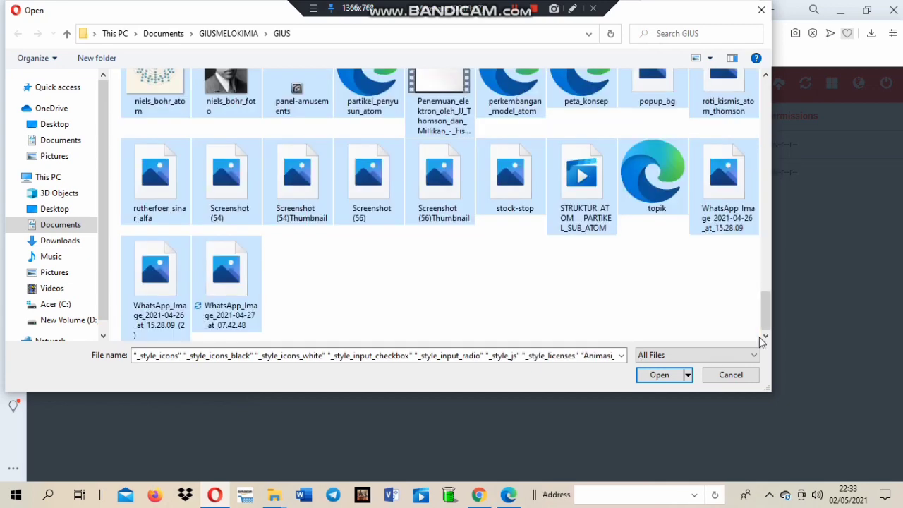
click(667, 375)
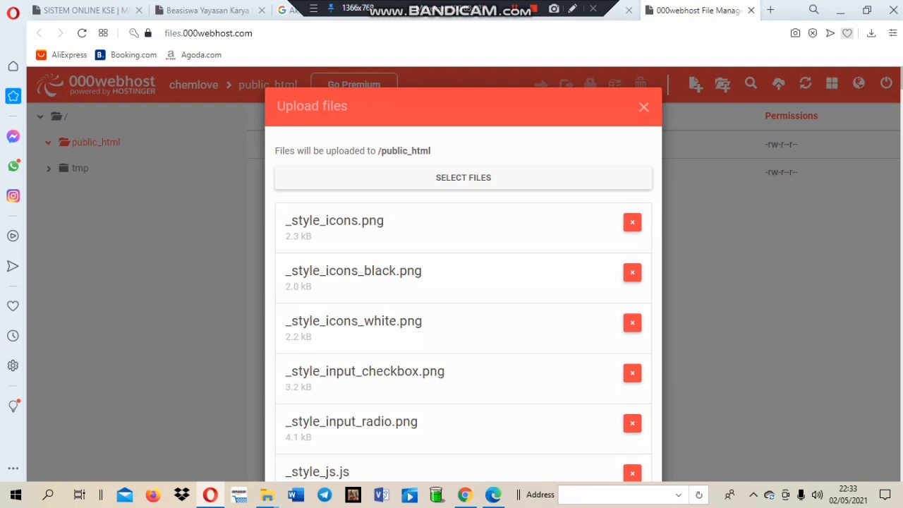
Step: Drop the duplicate index.html from the queue, upload the other module files, and reload the page
drag(901, 79, 897, 400)
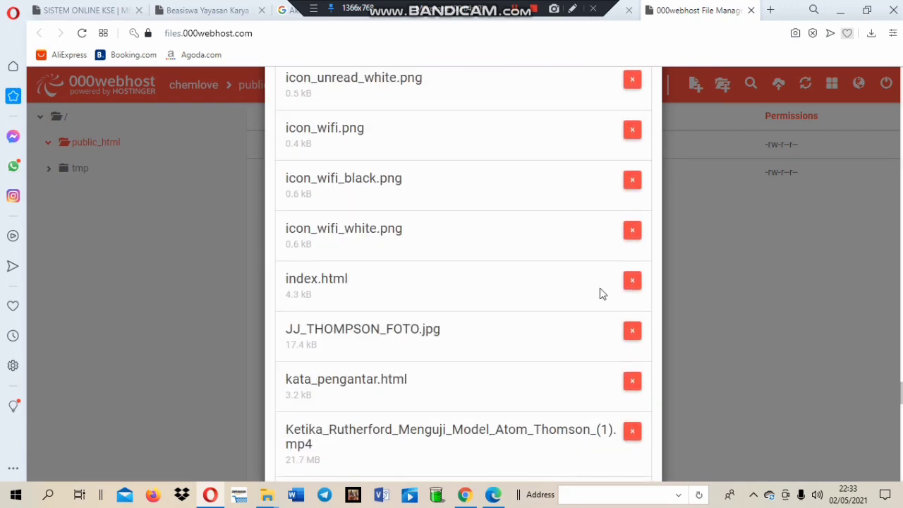
click(633, 282)
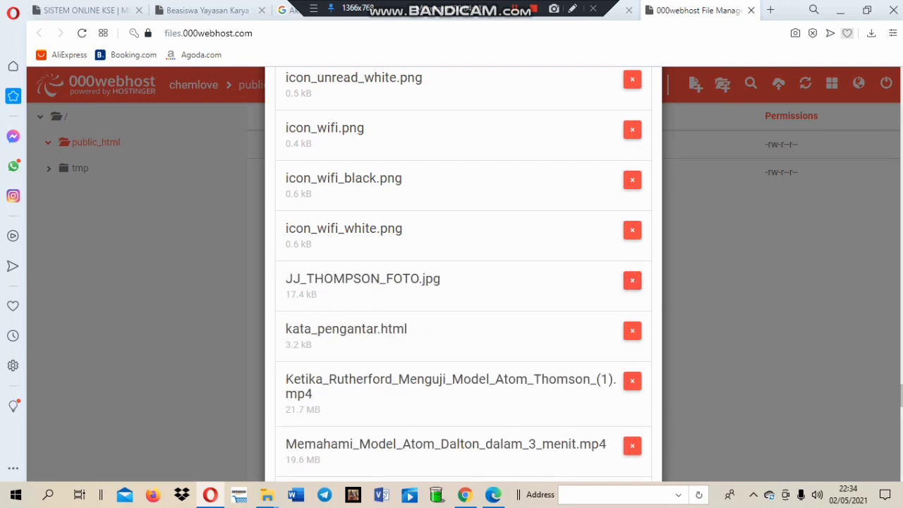
scroll(464, 274, down, 15)
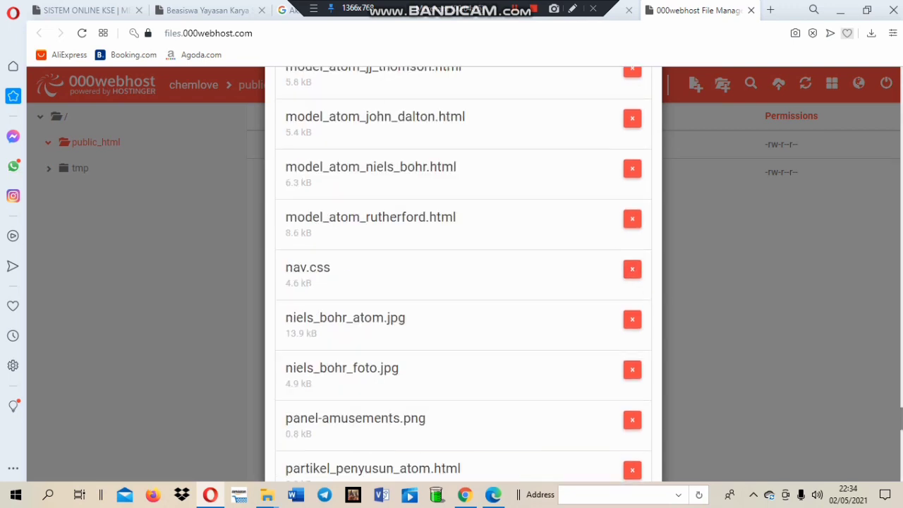
click(635, 448)
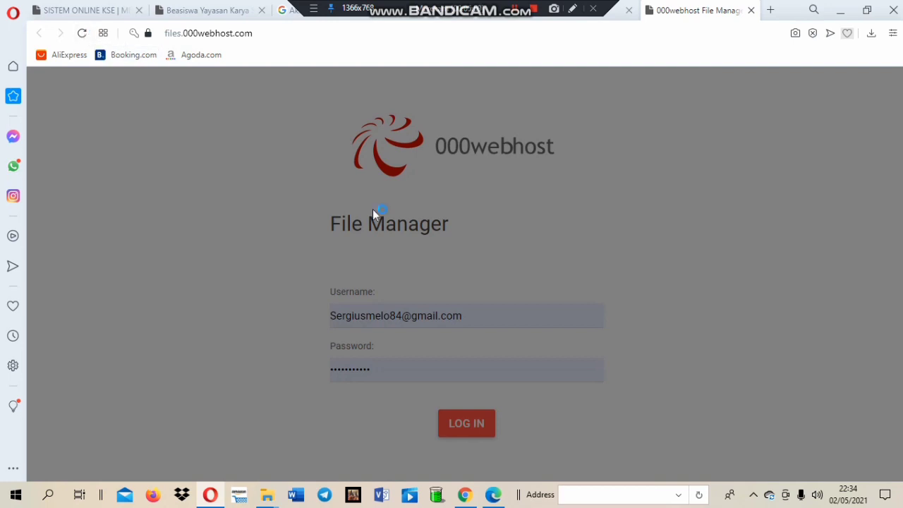
click(84, 34)
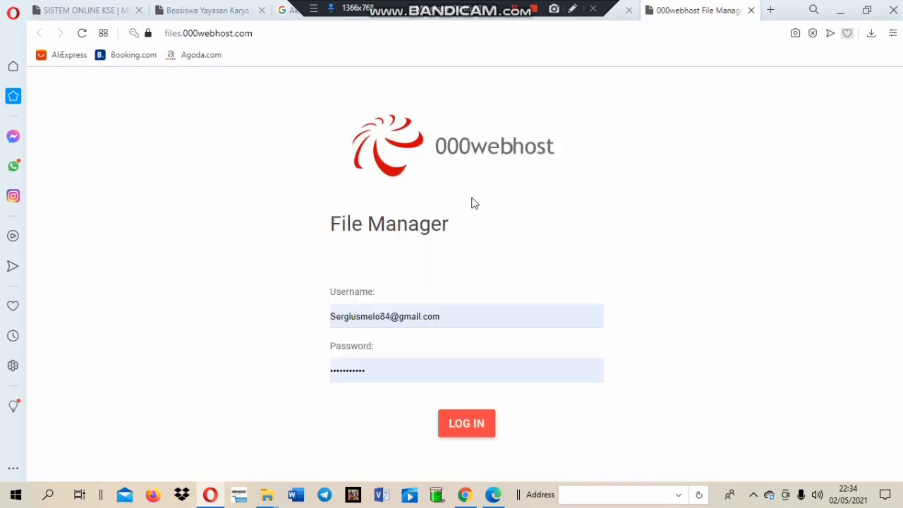
Step: Correct the autofilled File Manager username to the account's e-mail address
click(456, 316)
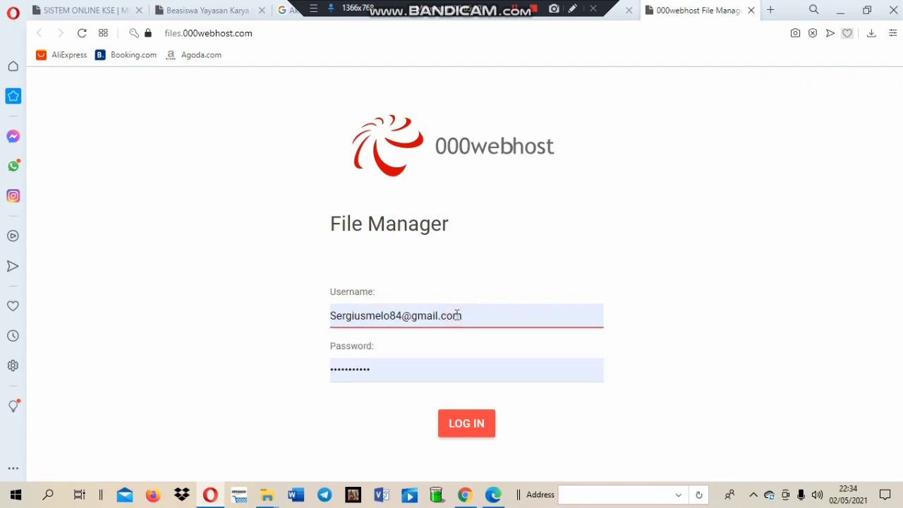
key(BackSpace)
key(BackSpace)
key(BackSpace)
key(BackSpace)
key(BackSpace)
key(BackSpace)
key(BackSpace)
key(BackSpace)
key(BackSpace)
key(BackSpace)
key(BackSpace)
key(BackSpace)
key(BackSpace)
text(m)
key(Left)
key(BackSpace)
key(BackSpace)
key(BackSpace)
key(BackSpace)
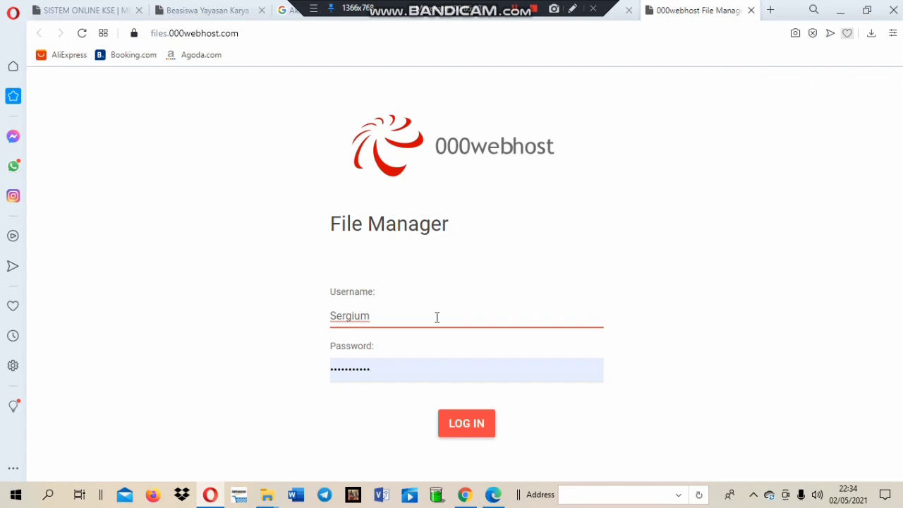
text(s)
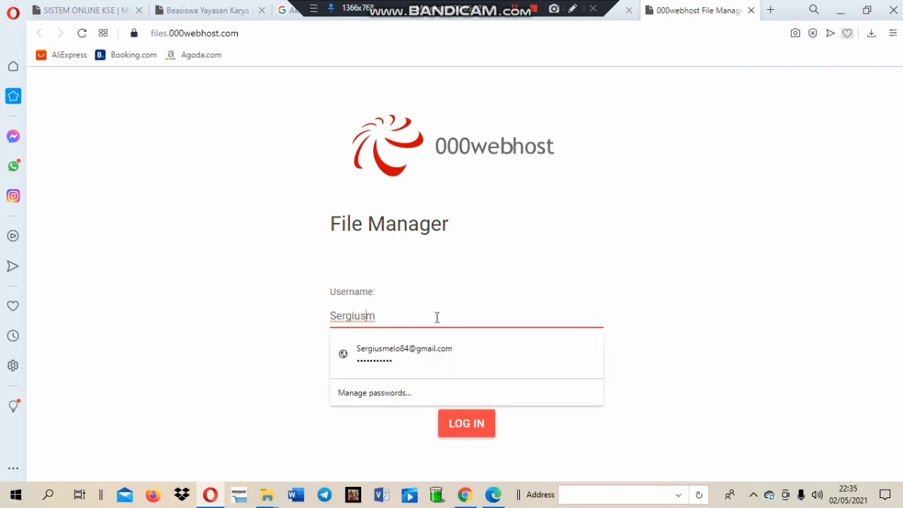
text(el)
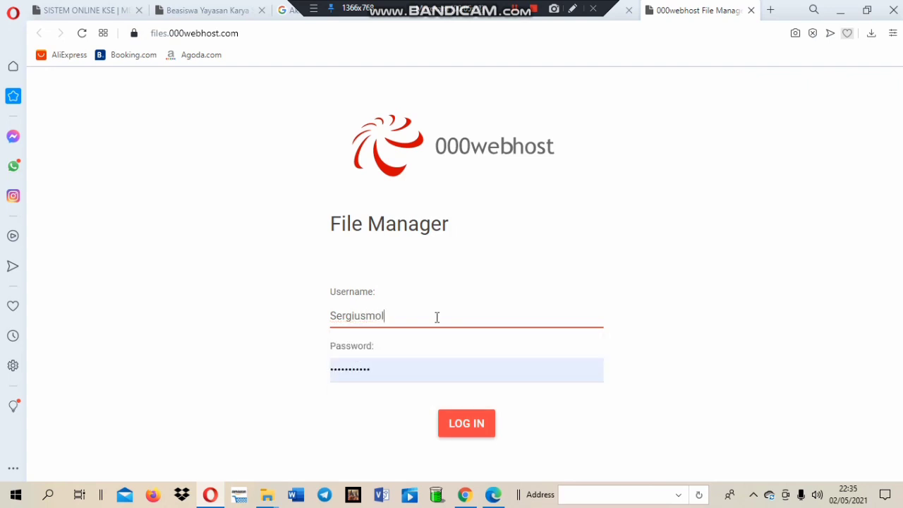
key(BackSpace)
key(BackSpace)
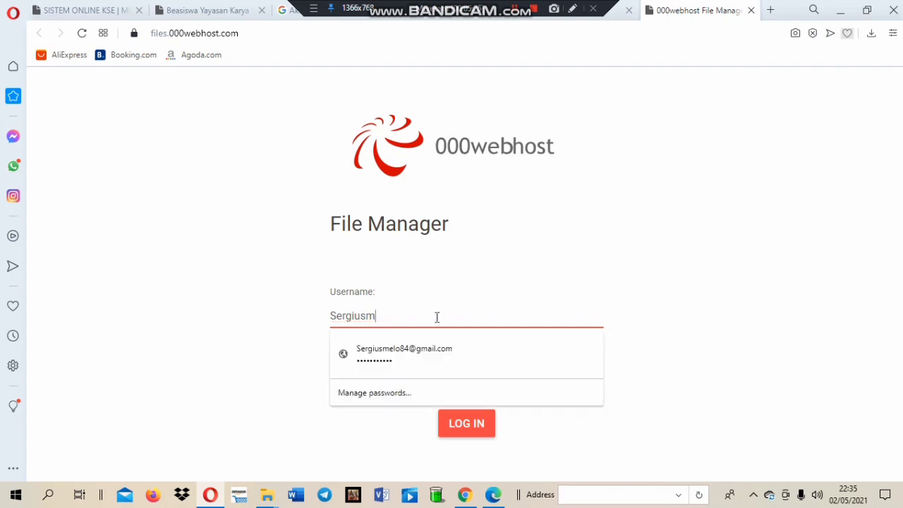
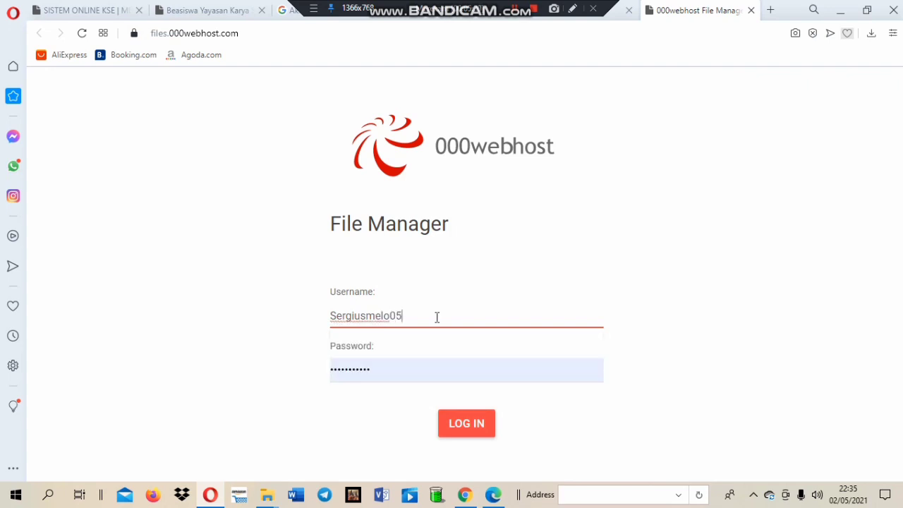
Step: Retype the account password in the Password field and submit the login
click(422, 368)
key(BackSpace)
key(BackSpace)
key(BackSpace)
key(BackSpace)
key(BackSpace)
key(BackSpace)
key(BackSpace)
key(BackSpace)
key(BackSpace)
key(BackSpace)
key(BackSpace)
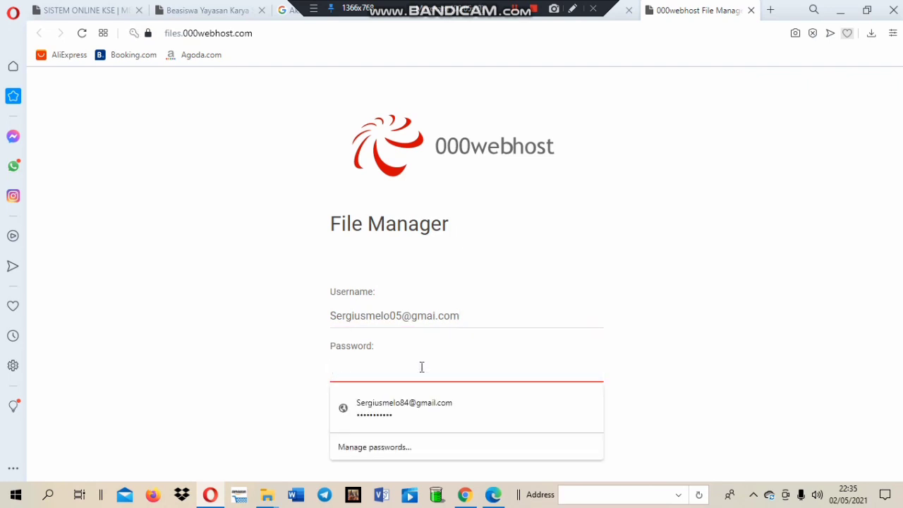
text(s)
key(BackSpace)
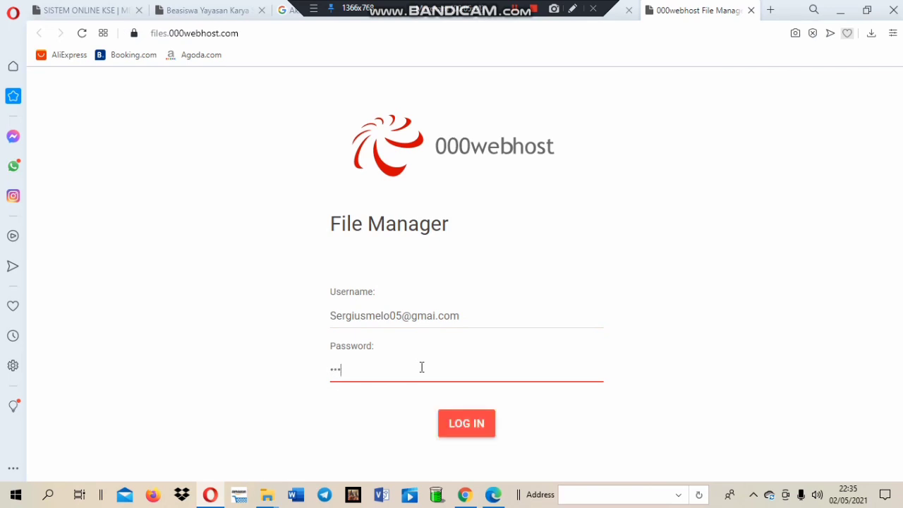
click(466, 423)
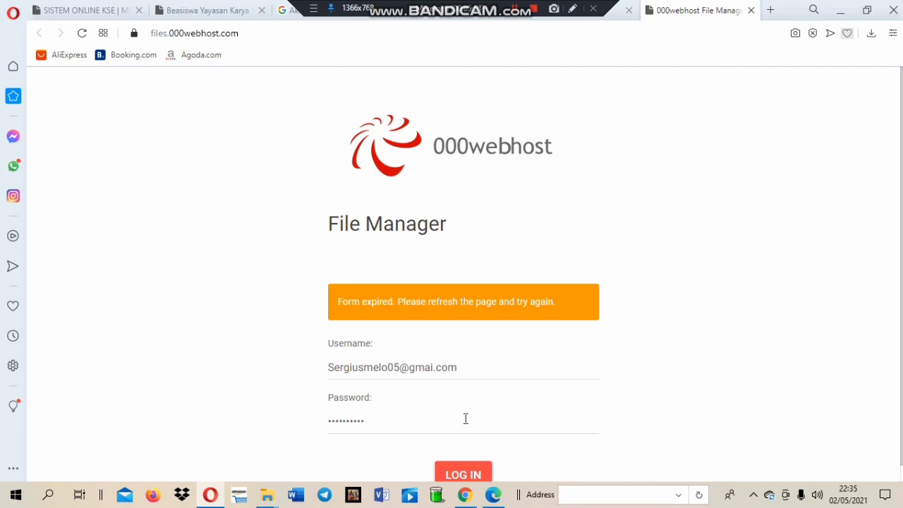
Step: Refresh the expired login page and switch back to the File Manager tab
click(82, 33)
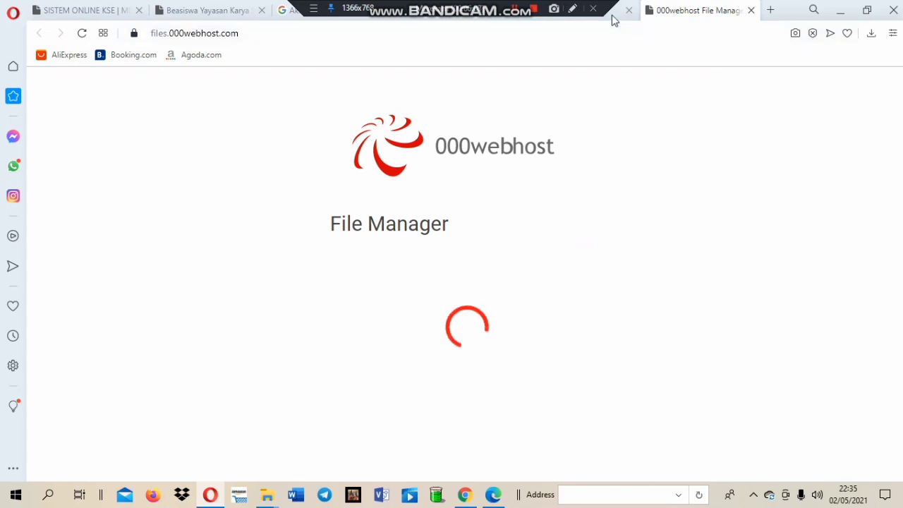
click(674, 11)
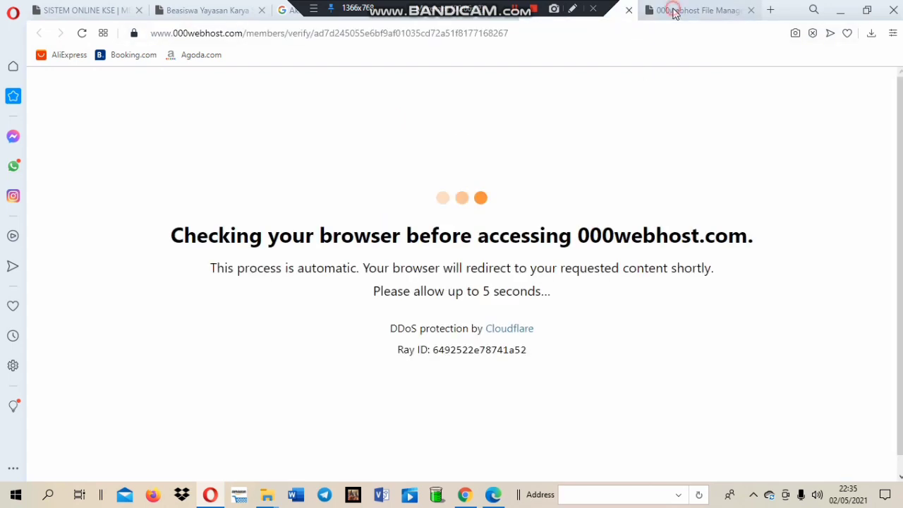
click(619, 20)
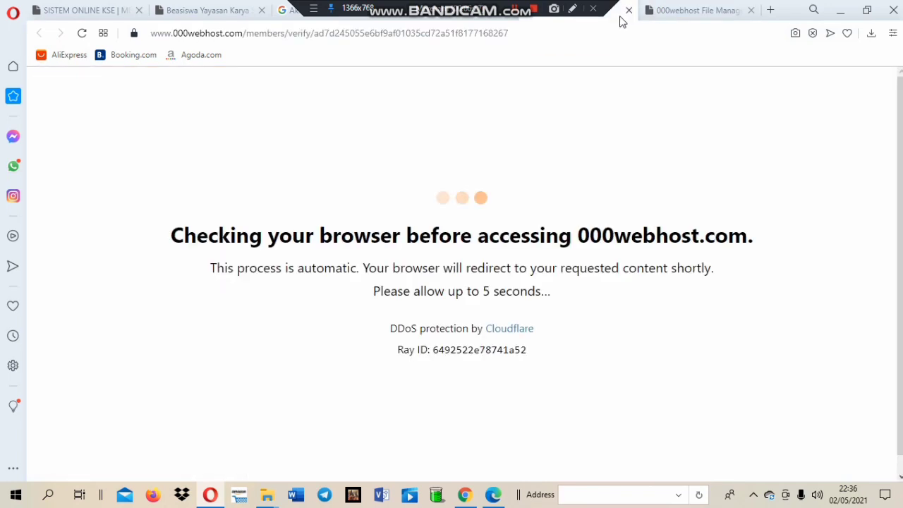
click(695, 13)
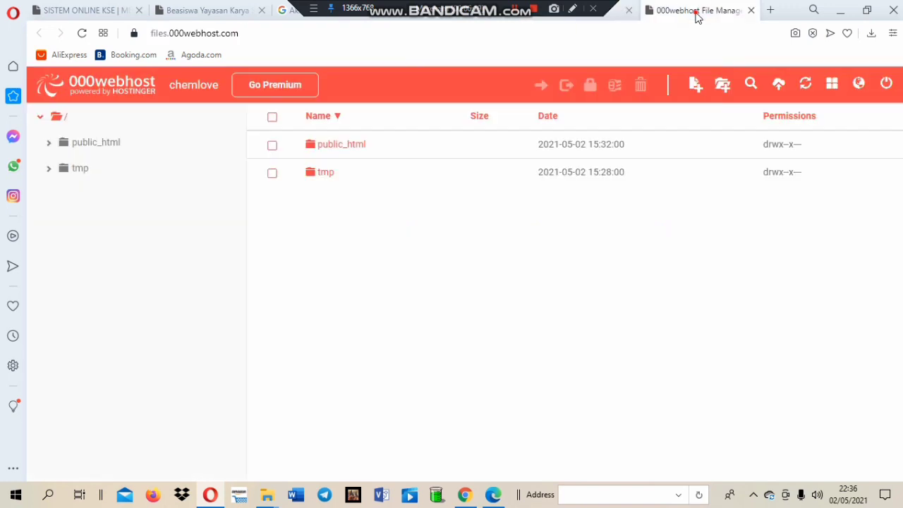
Step: Open public_html, then delete the old index.html and confirm the deletion
click(354, 152)
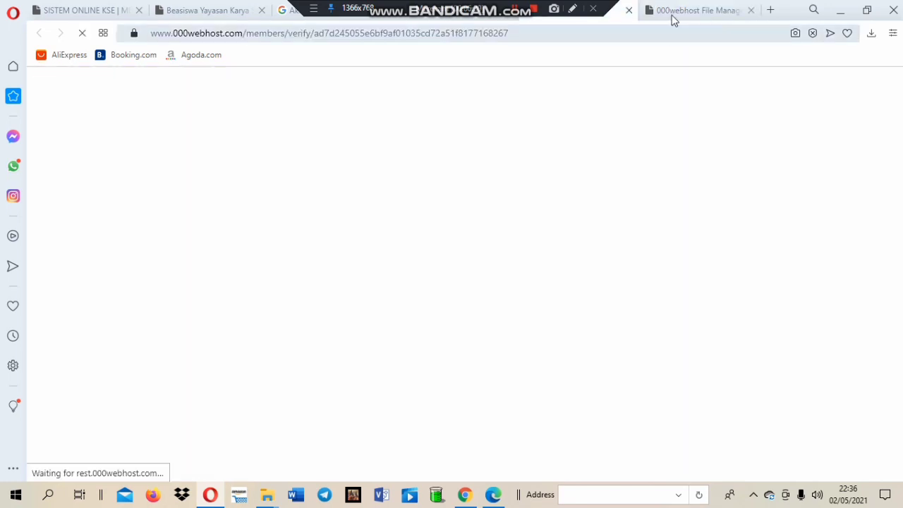
click(672, 15)
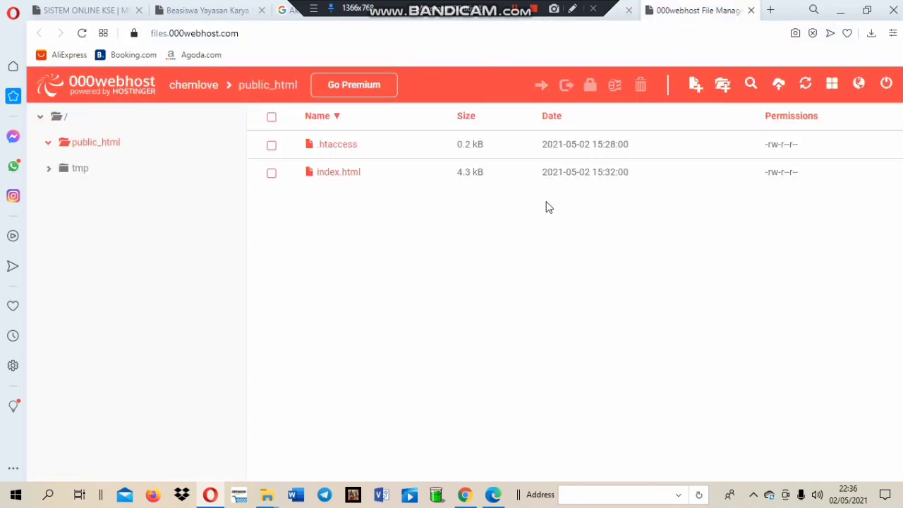
click(778, 87)
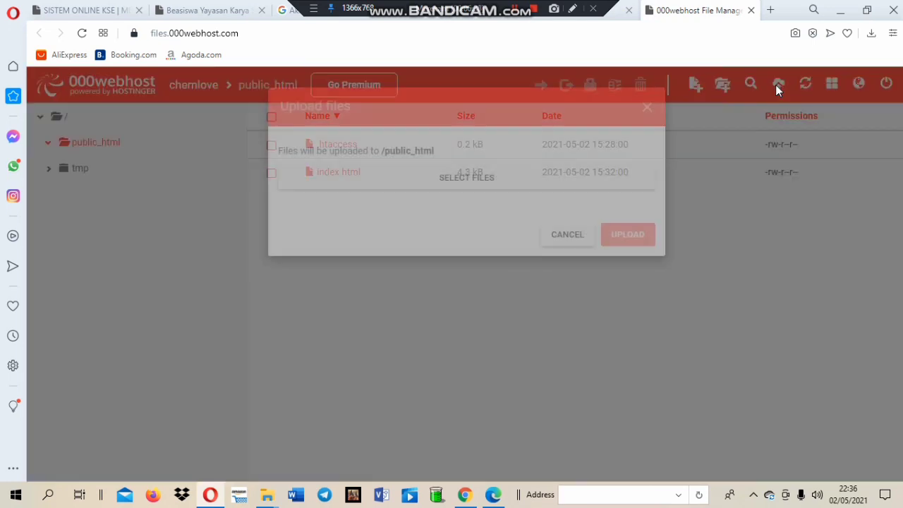
click(647, 107)
click(466, 172)
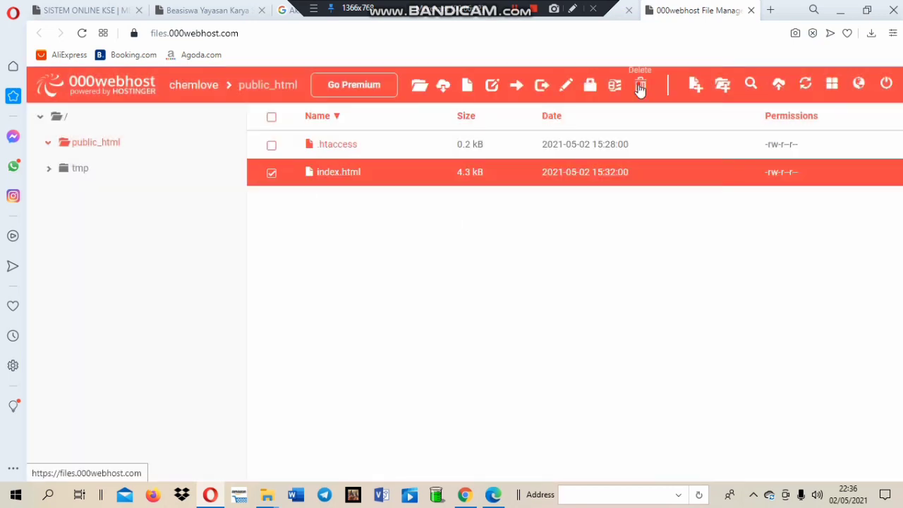
click(640, 84)
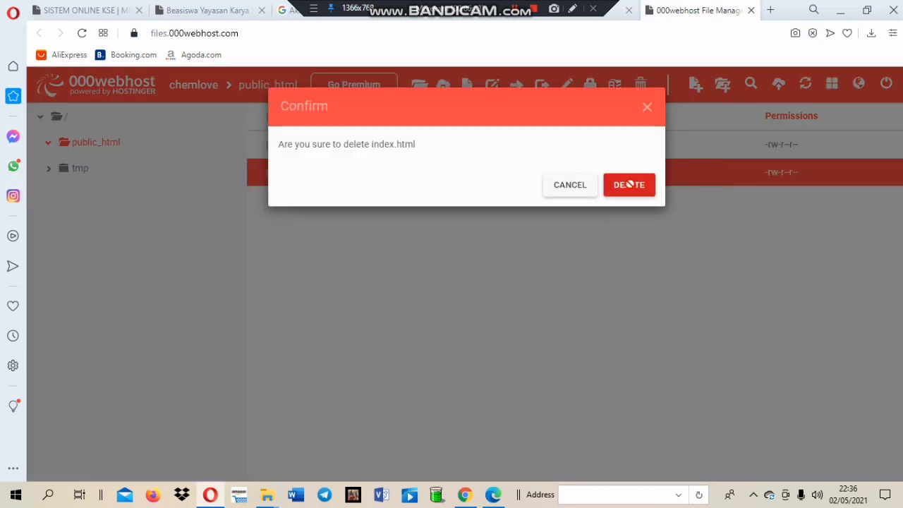
click(637, 192)
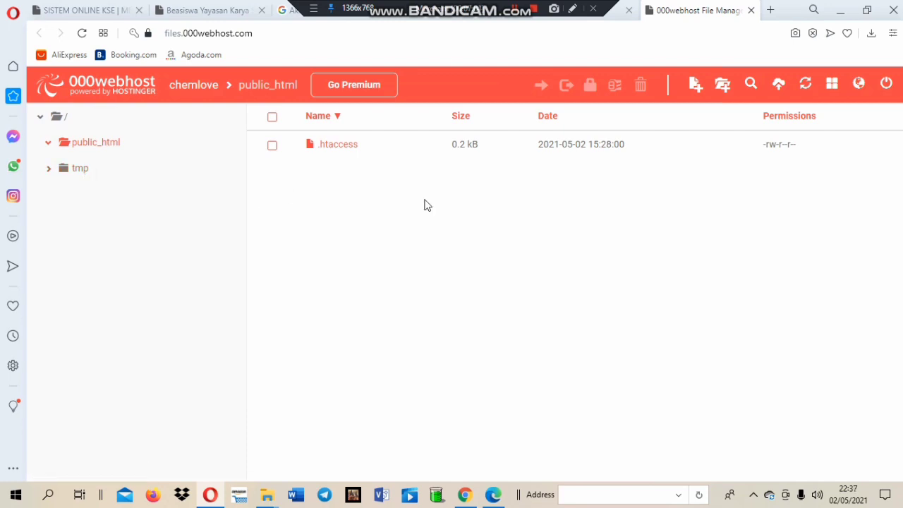
Step: Choose every file in Documents > GIUSMELOKIMIA > GIUS for upload into public_html
click(780, 84)
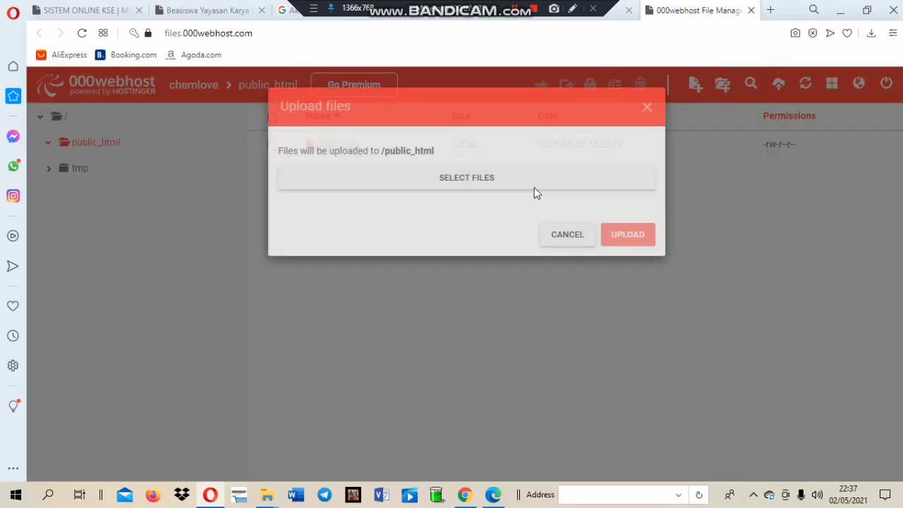
click(484, 182)
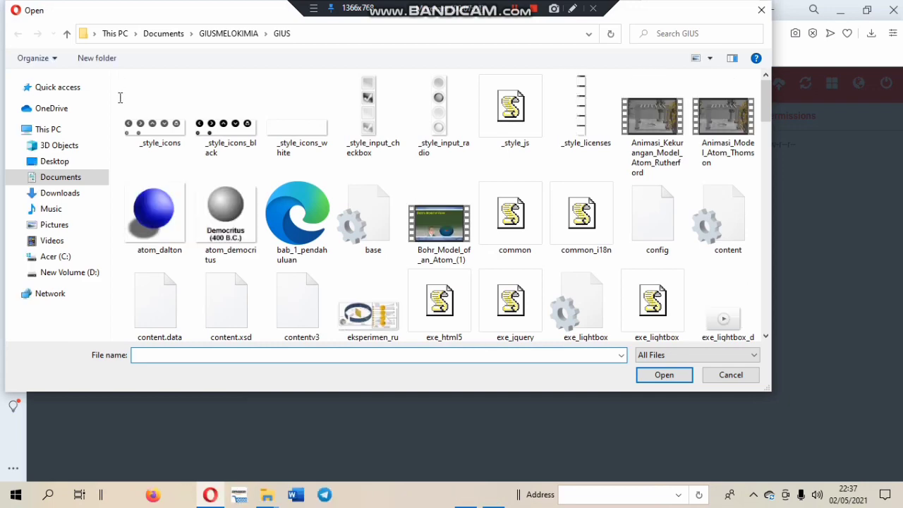
drag(137, 88, 752, 417)
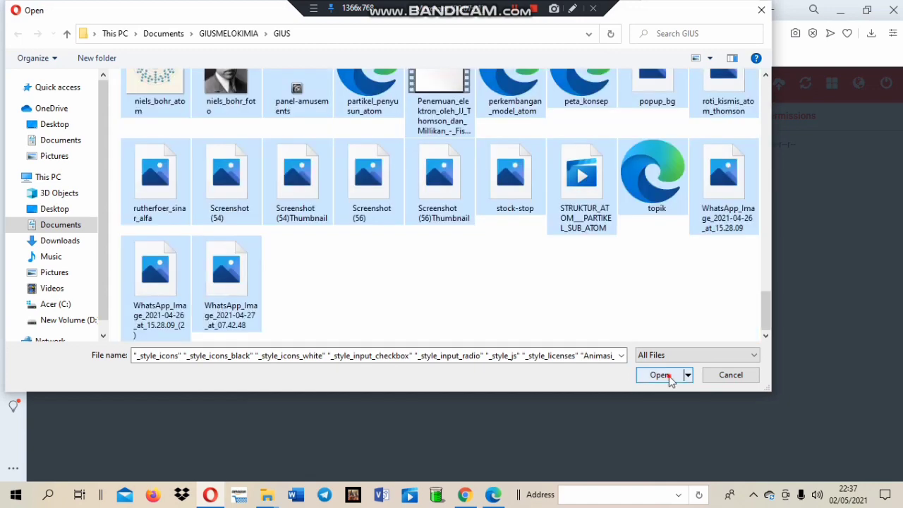
click(669, 379)
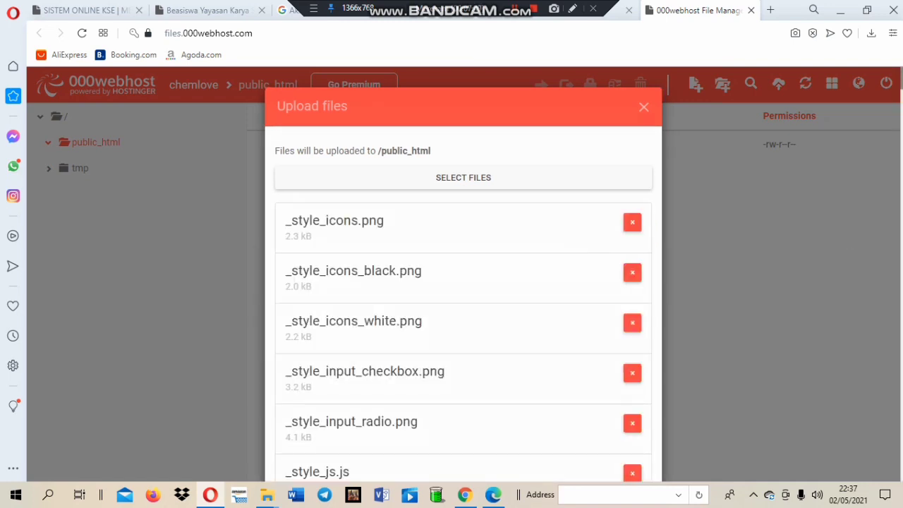
Step: Drop index.html from the queued upload files
scroll(464, 282, down, 4)
scroll(464, 278, down, 9)
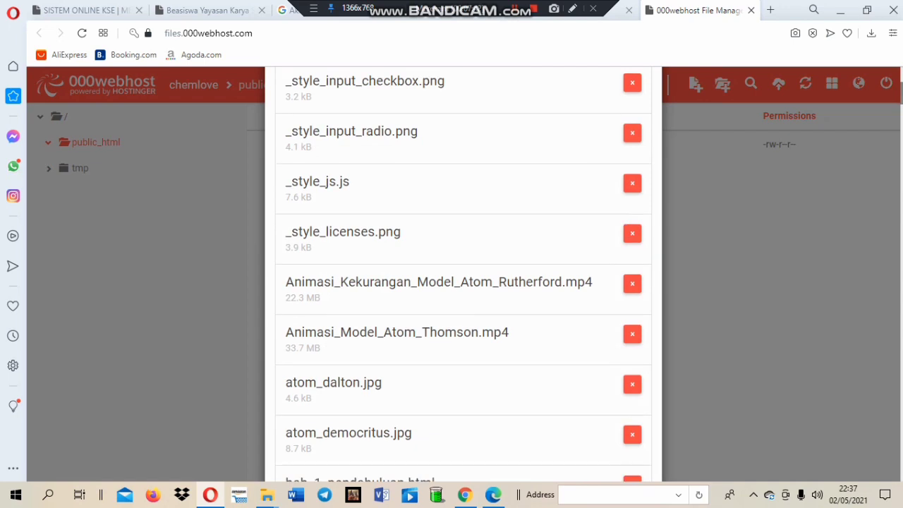
scroll(463, 274, down, 4)
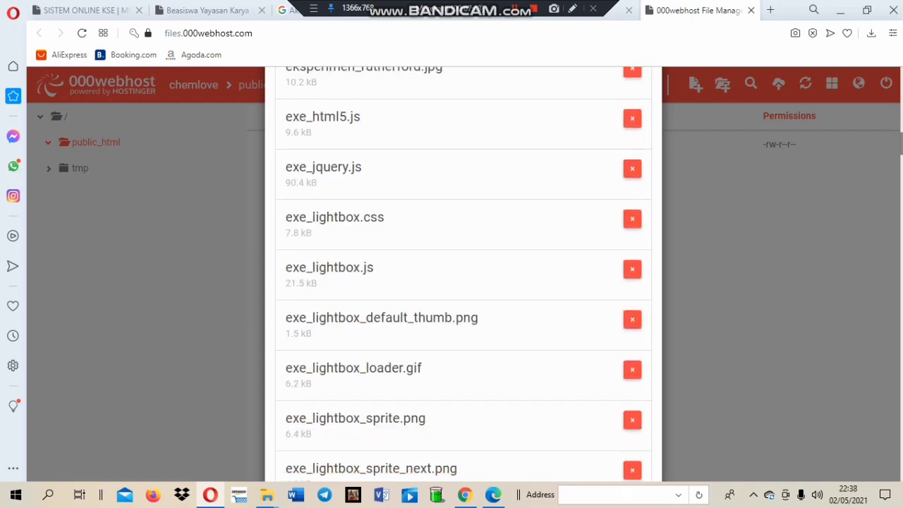
scroll(464, 273, down, 7)
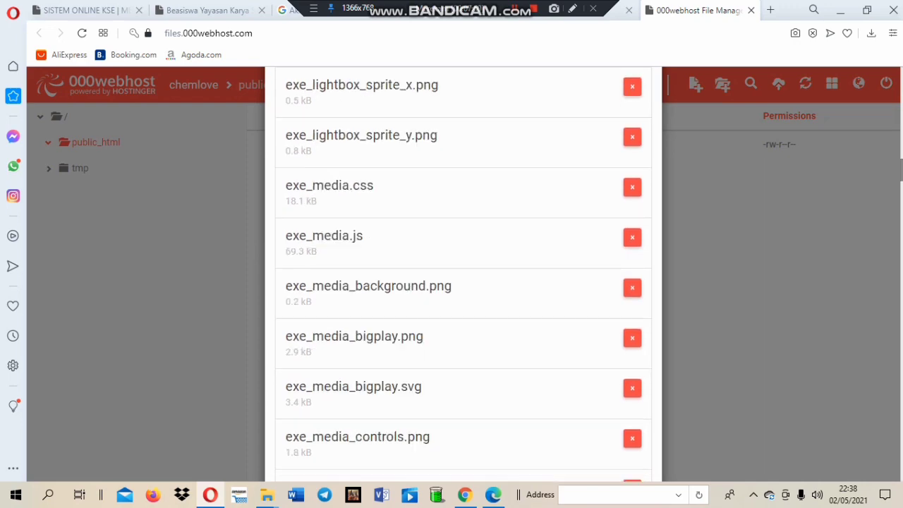
scroll(464, 274, down, 9)
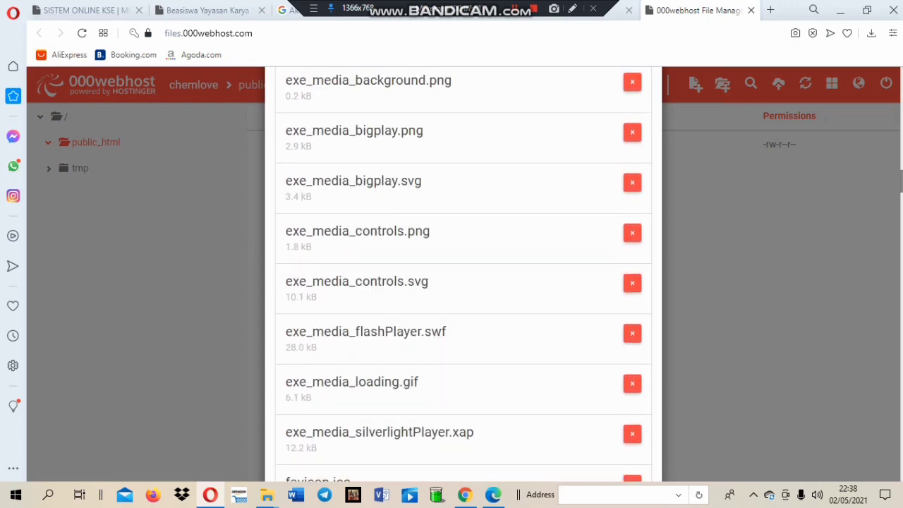
scroll(463, 275, down, 5)
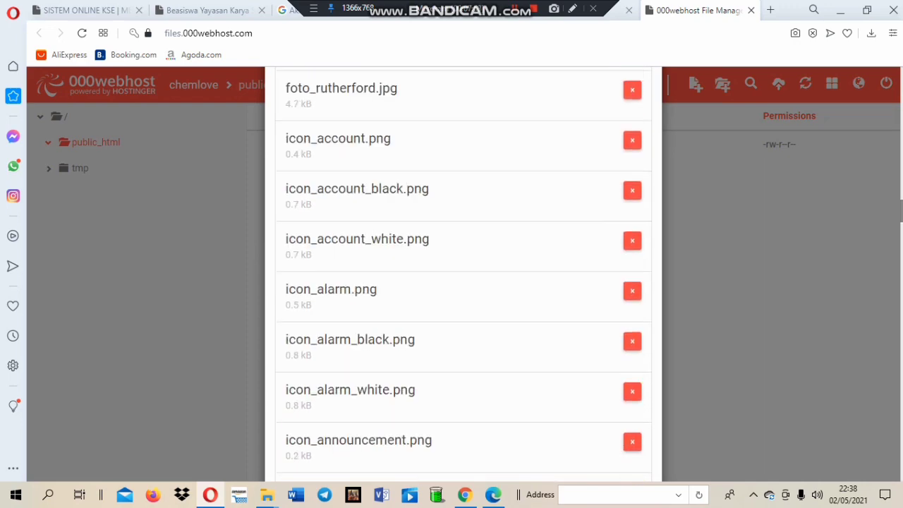
scroll(464, 275, down, 9)
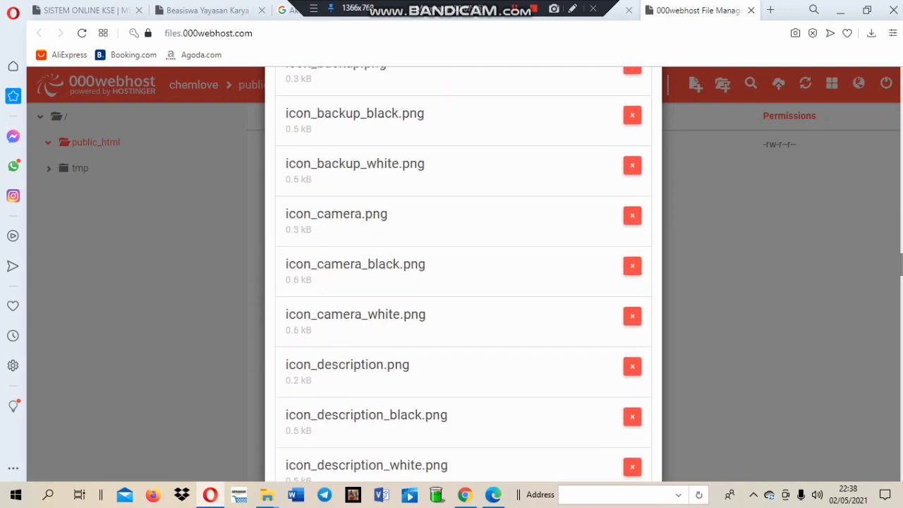
scroll(463, 275, down, 3)
scroll(463, 276, down, 3)
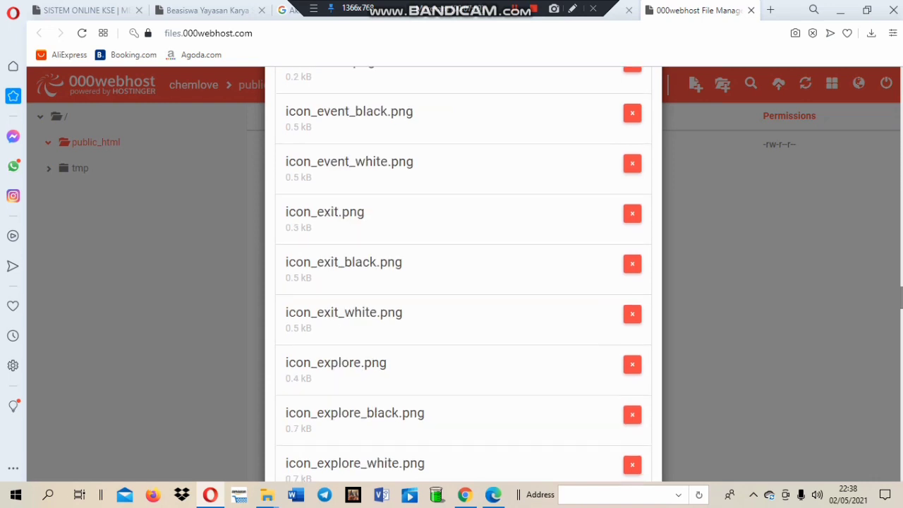
scroll(463, 275, down, 12)
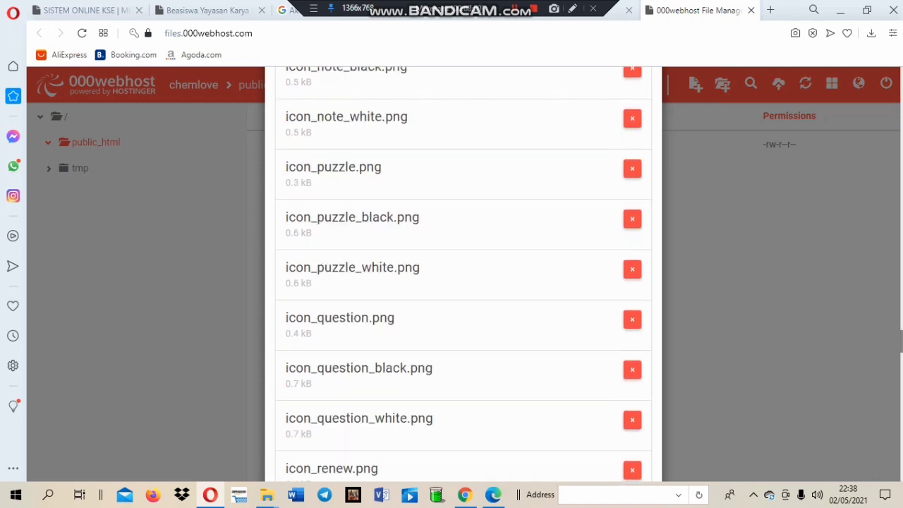
scroll(463, 276, down, 15)
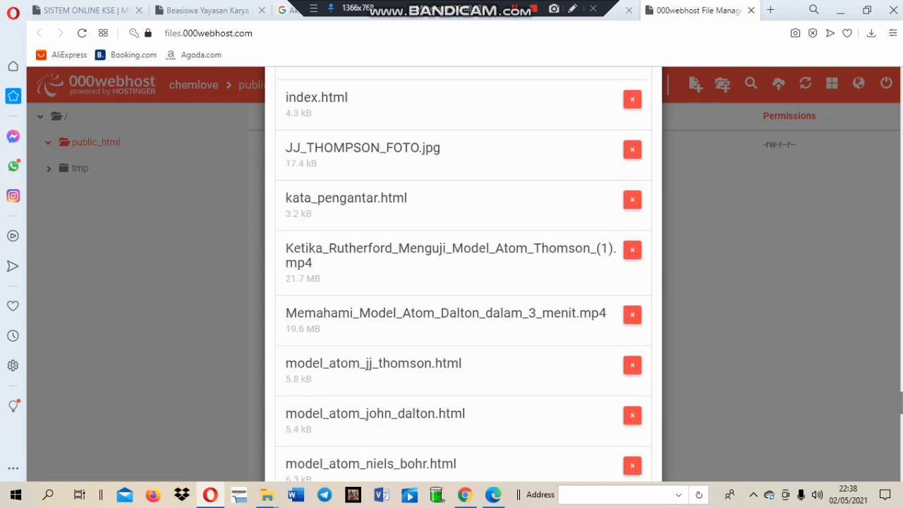
scroll(463, 275, up, 8)
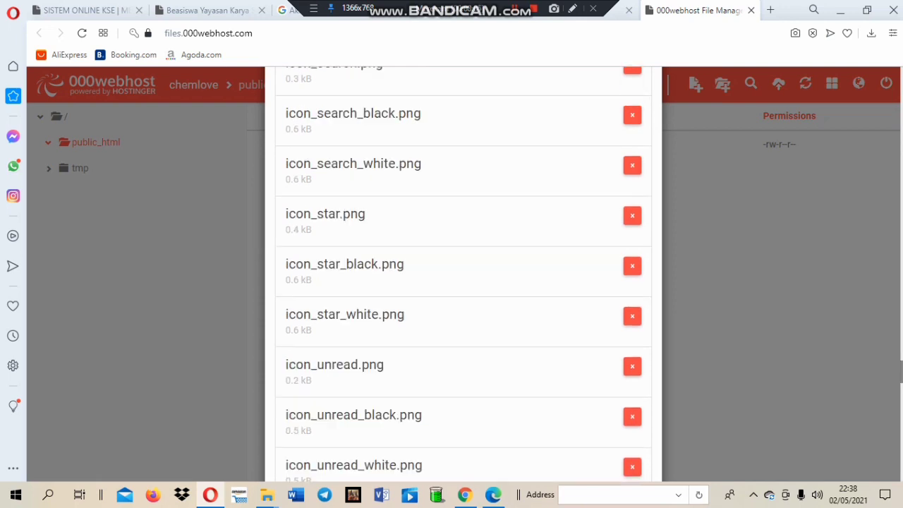
scroll(463, 275, down, 4)
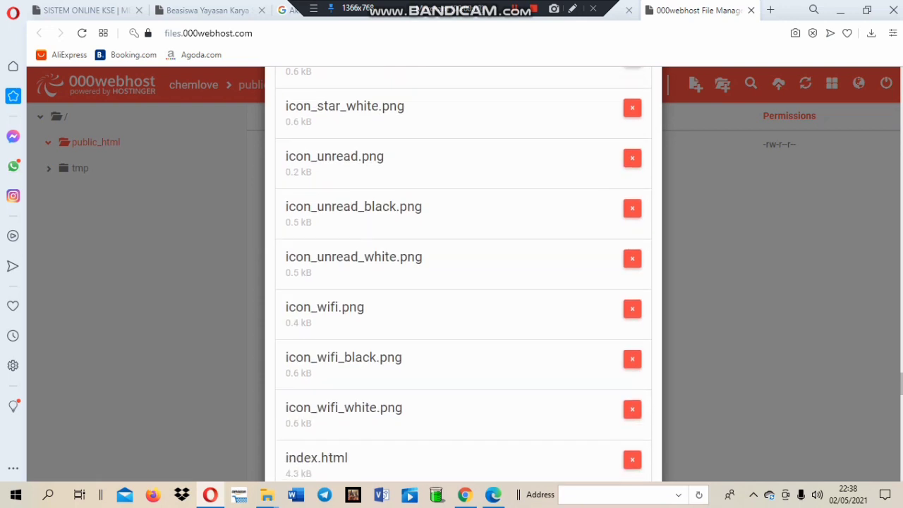
scroll(463, 275, down, 1)
click(632, 433)
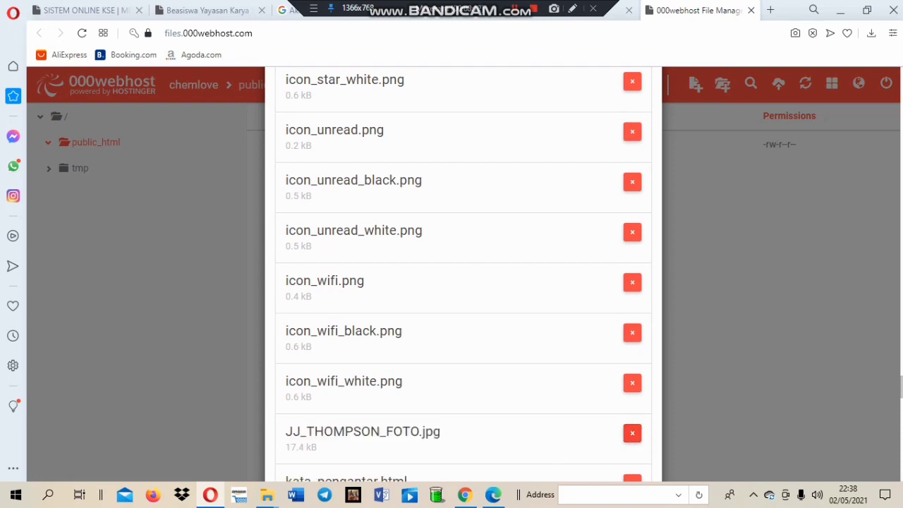
Step: Begin uploading the remaining GIUS module files into public_html
scroll(675, 442, down, 8)
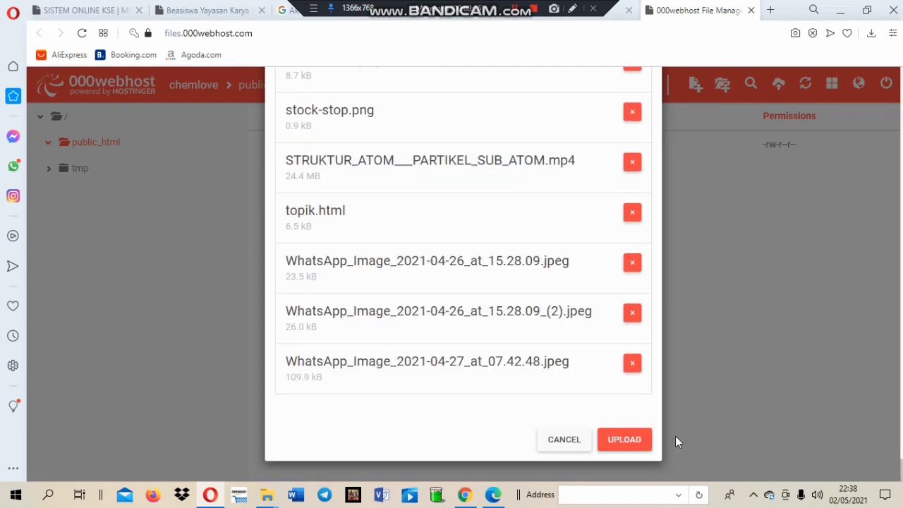
click(631, 440)
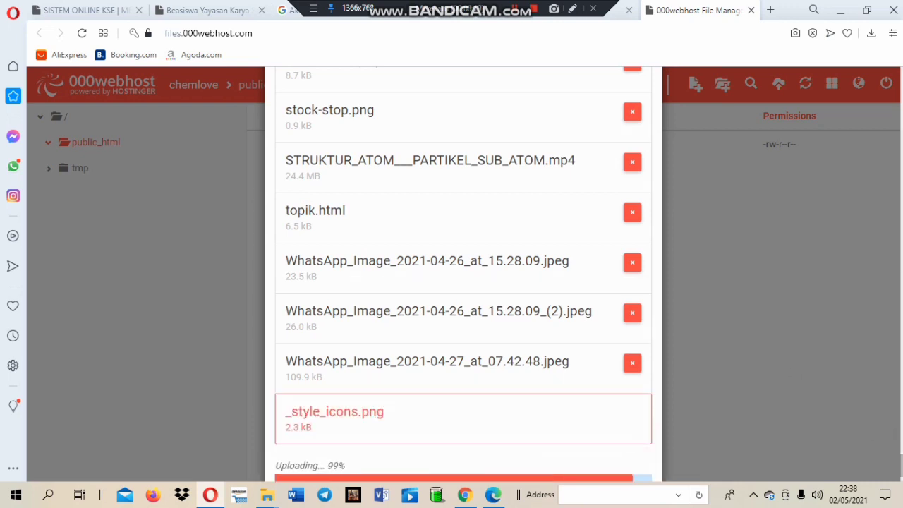
scroll(656, 423, down, 2)
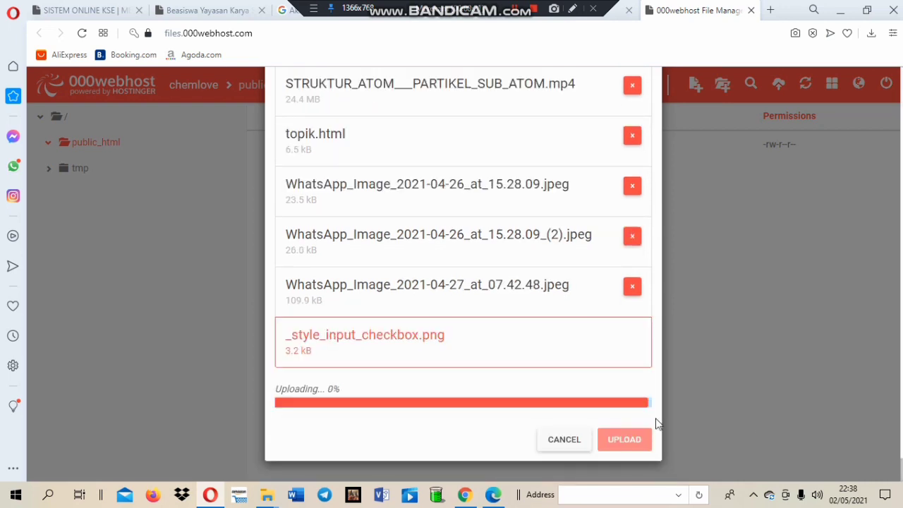
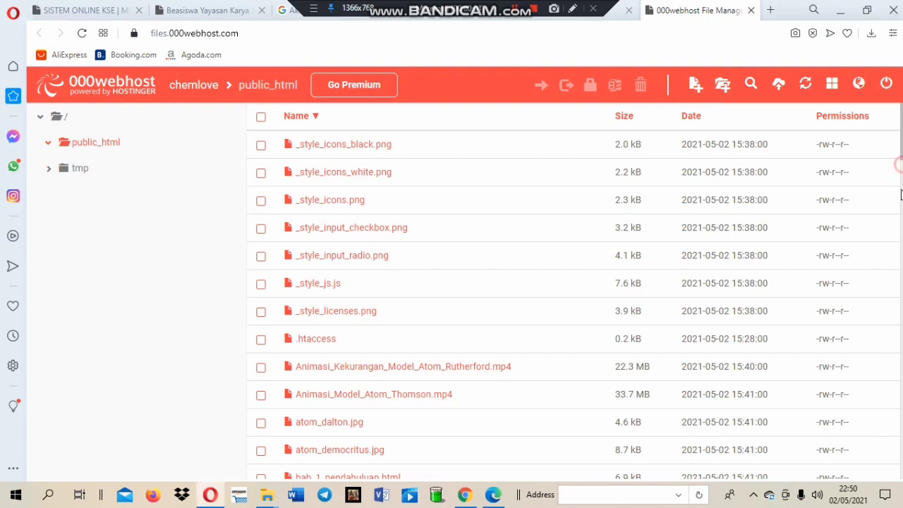
Step: Scroll the uploaded public_html files, select icon_exit.png, then switch to the local GIUS folder
drag(901, 152, 873, 125)
scroll(887, 204, down, 15)
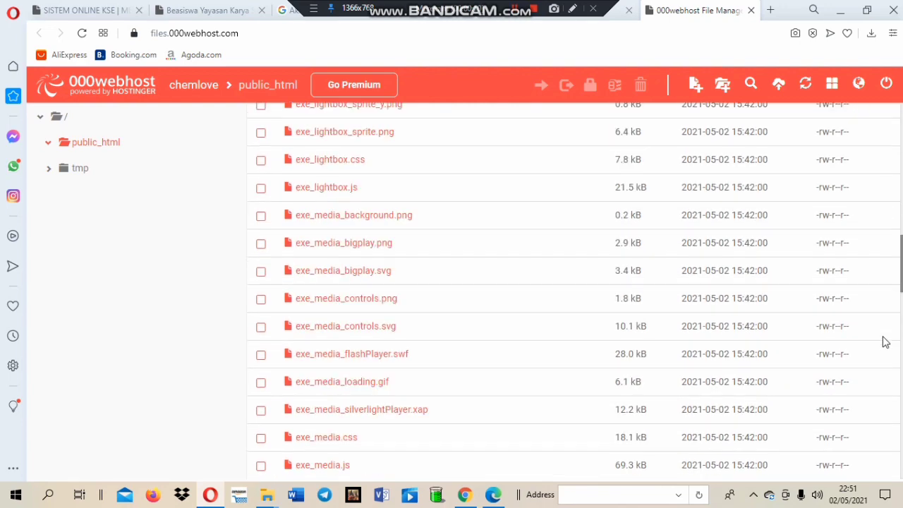
click(898, 422)
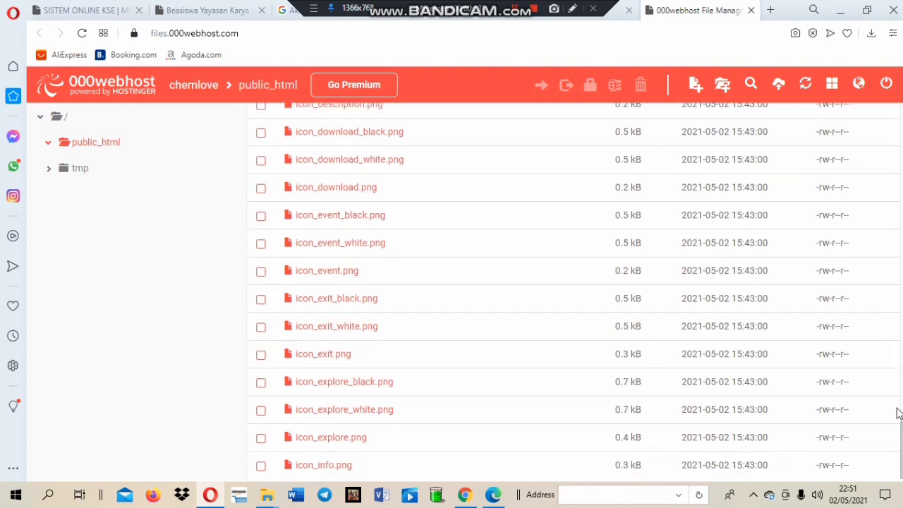
drag(899, 410, 895, 350)
click(367, 467)
click(614, 354)
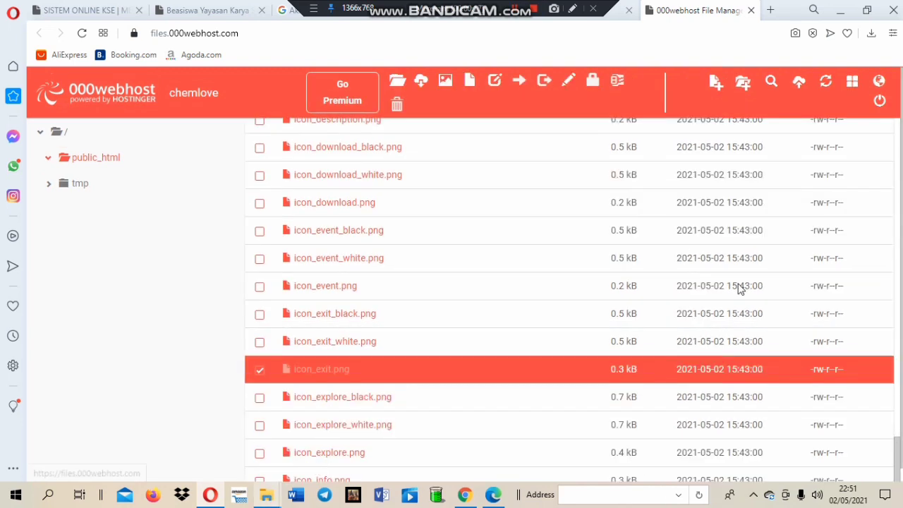
key(alt+Tab)
Step: Scroll the GIUS folder's icons, index and videos, then return to Opera's File Manager
scroll(762, 190, down, 3)
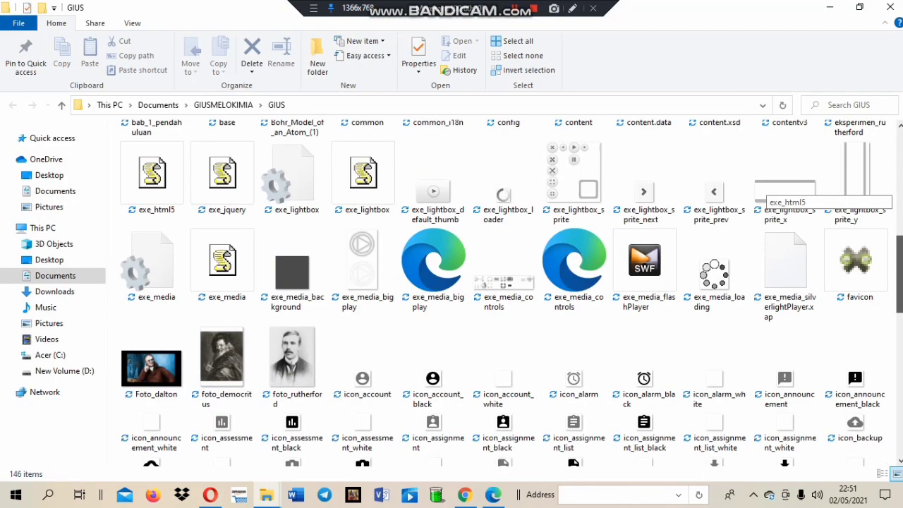
scroll(901, 351, down, 6)
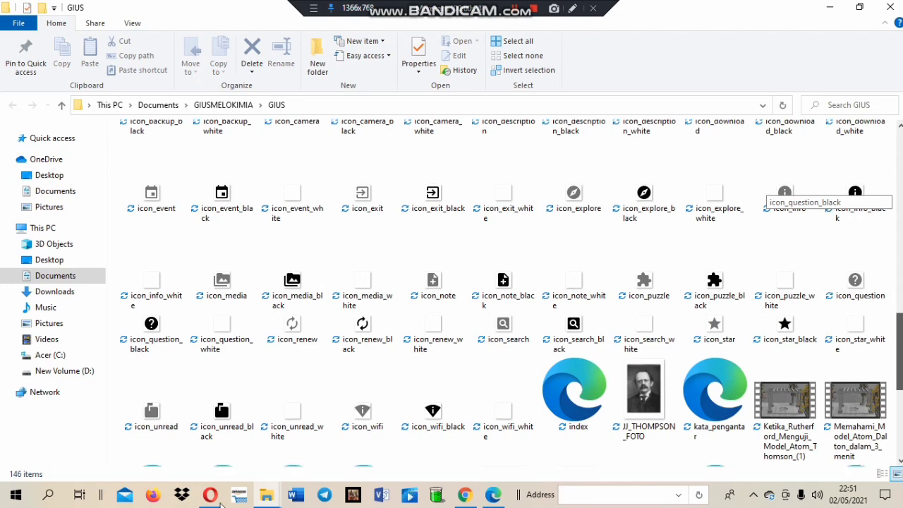
click(212, 496)
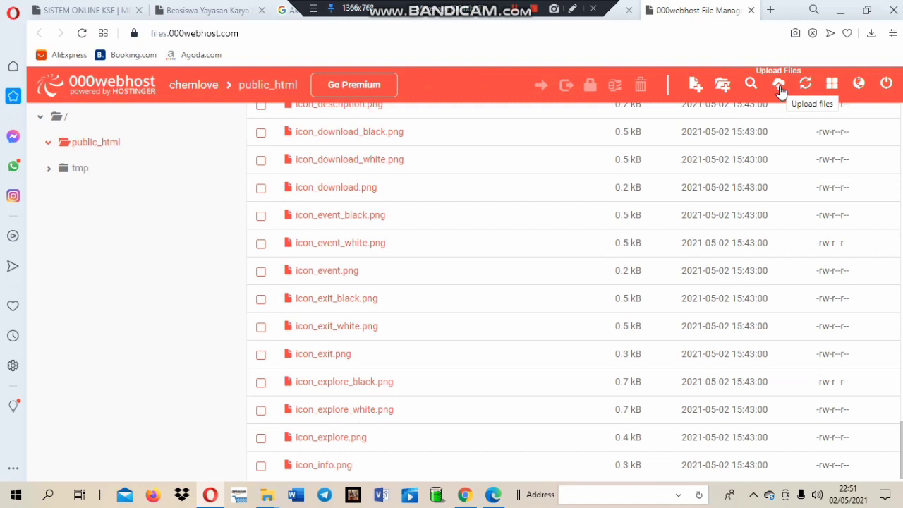
Step: Add index.html (4.3 kB) from the GIUS folder to the upload list and upload it
click(780, 88)
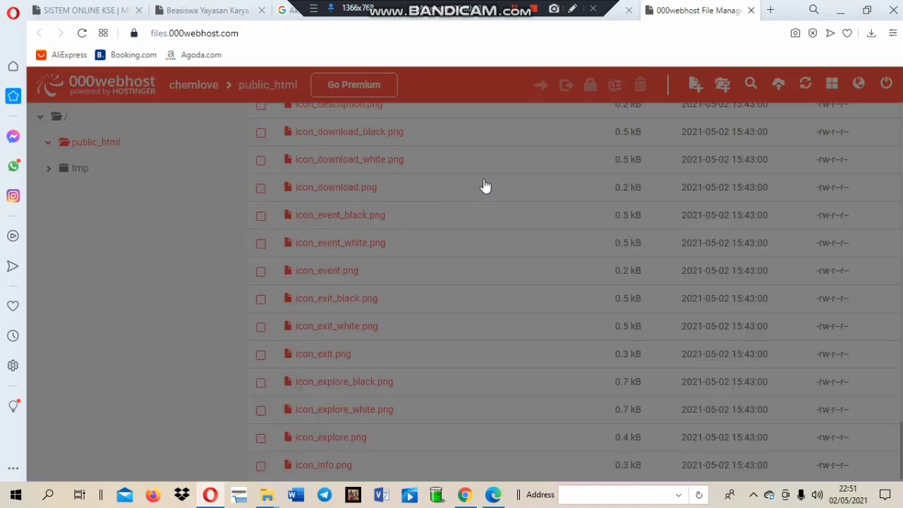
click(486, 183)
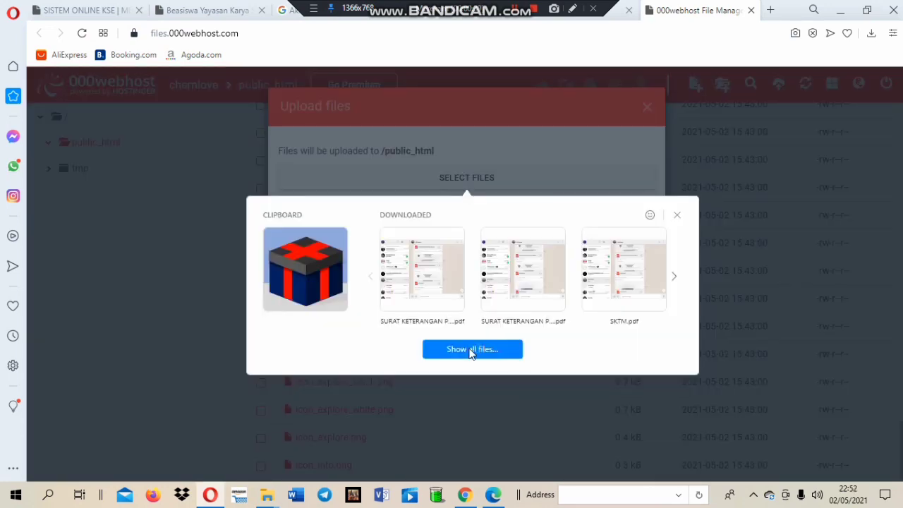
click(471, 350)
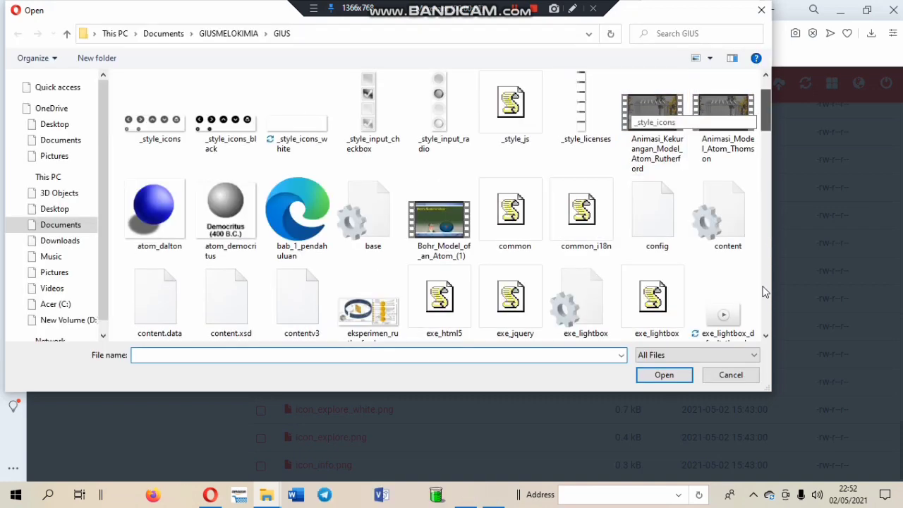
scroll(763, 290, down, 1)
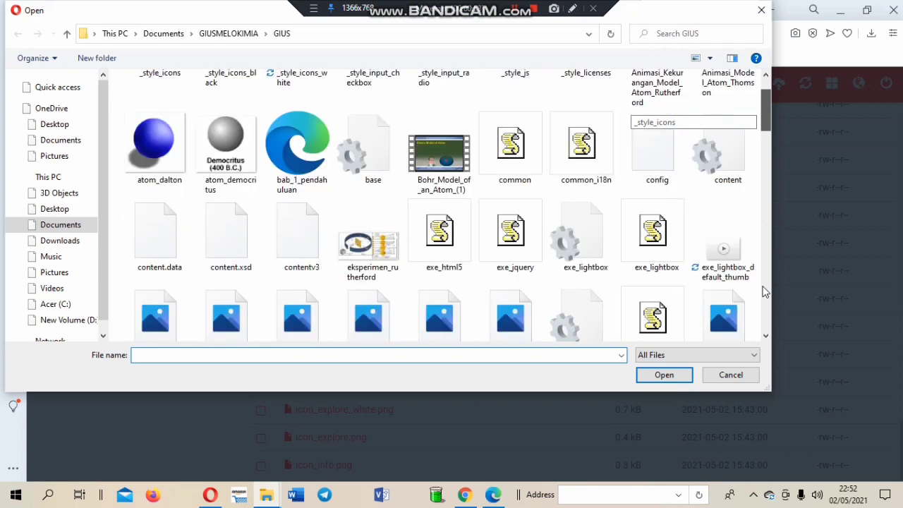
click(768, 324)
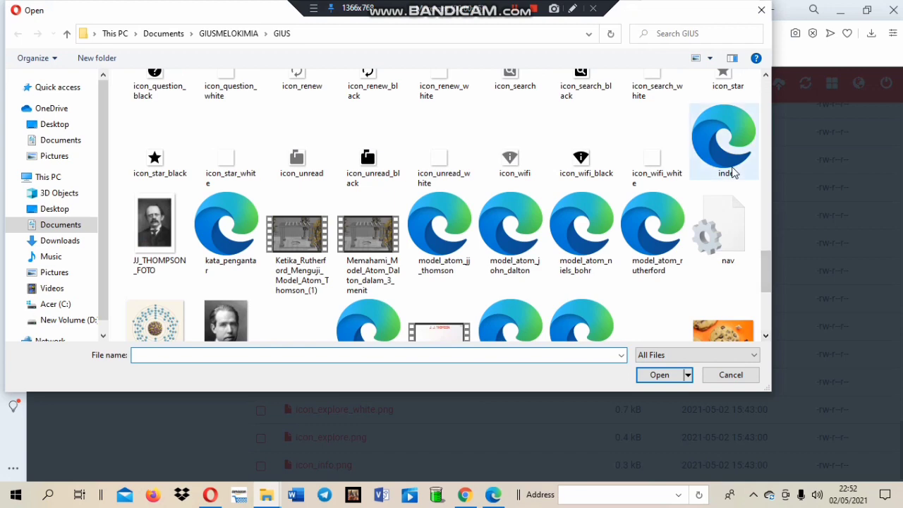
scroll(723, 158, down, 1)
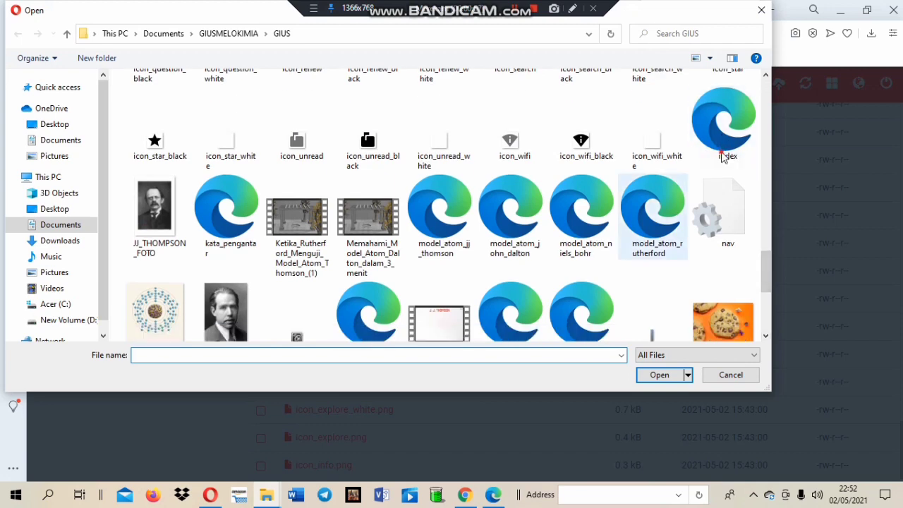
click(658, 376)
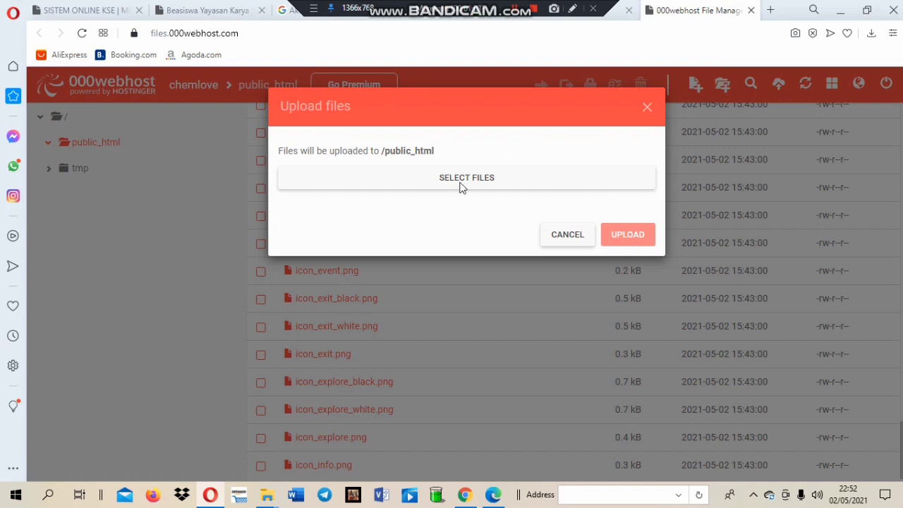
drag(477, 205, 438, 243)
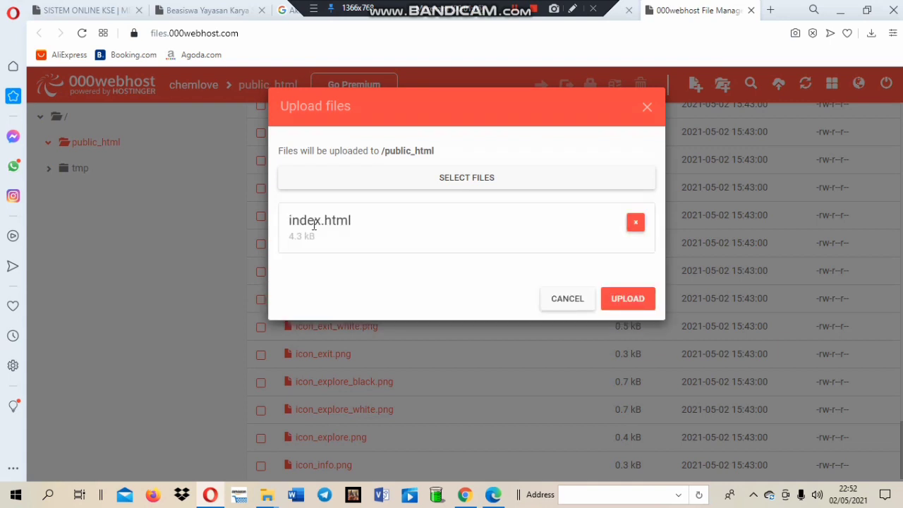
click(630, 299)
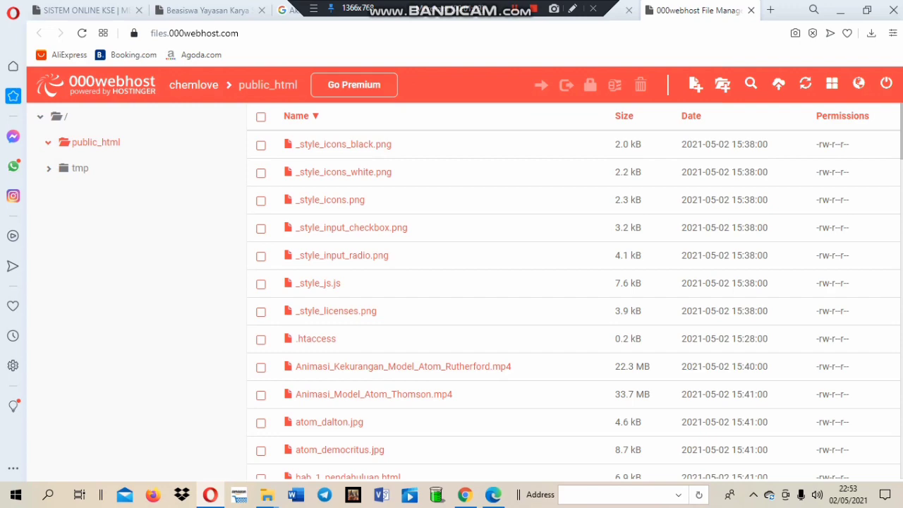
Step: Find index.html in public_html and view it as the live STRUKTUR ATOM page
scroll(575, 291, down, 4)
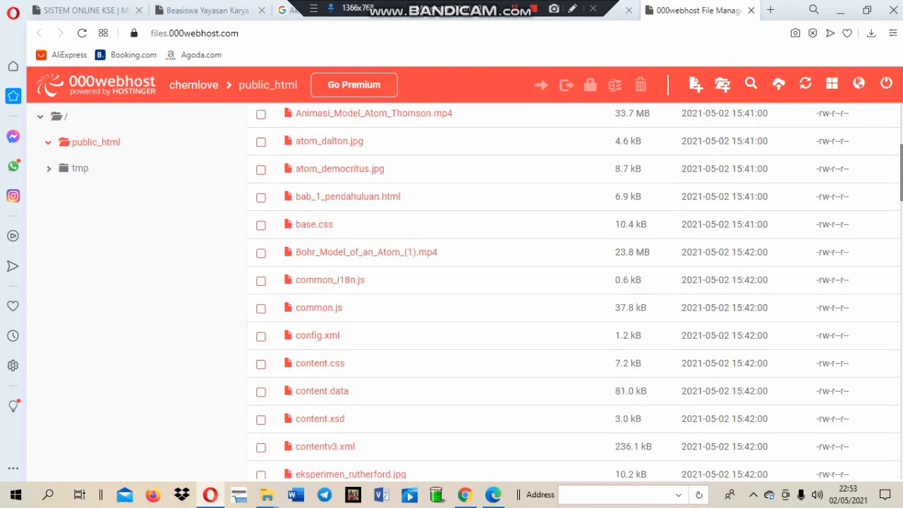
scroll(575, 290, down, 5)
scroll(575, 290, down, 5)
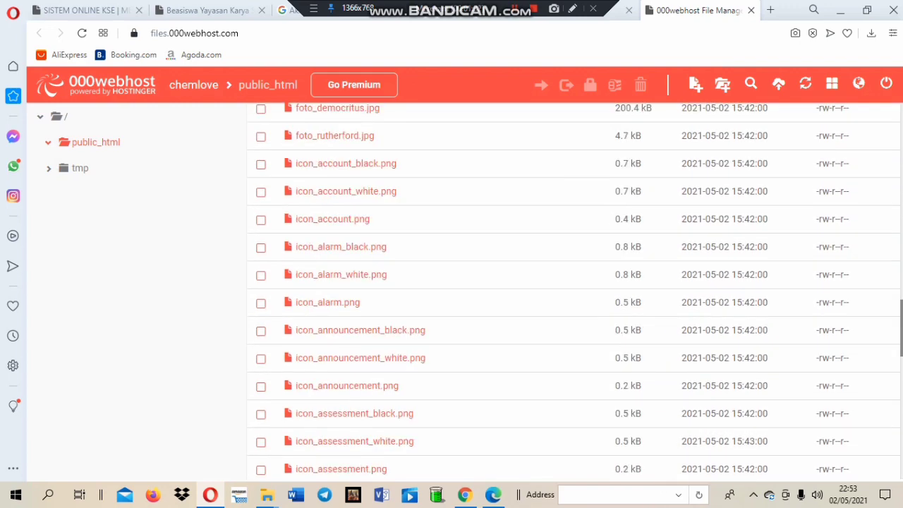
scroll(576, 290, down, 5)
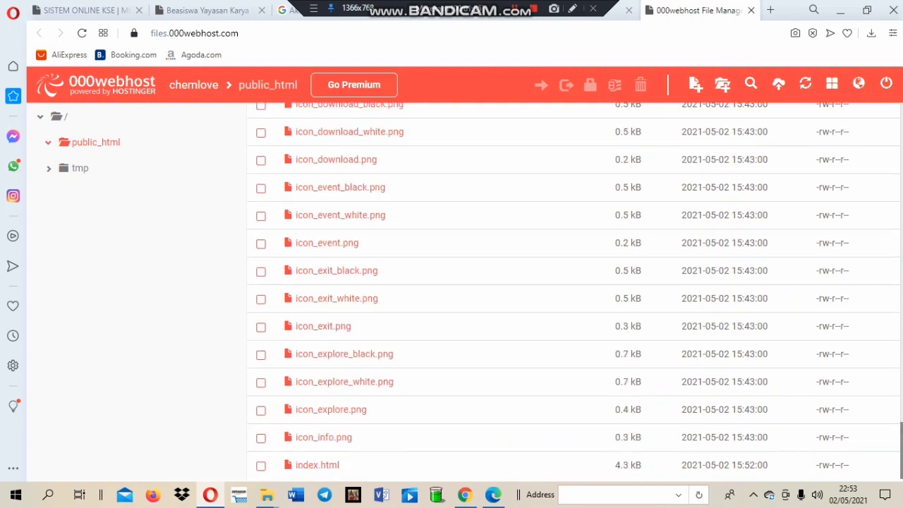
right_click(309, 464)
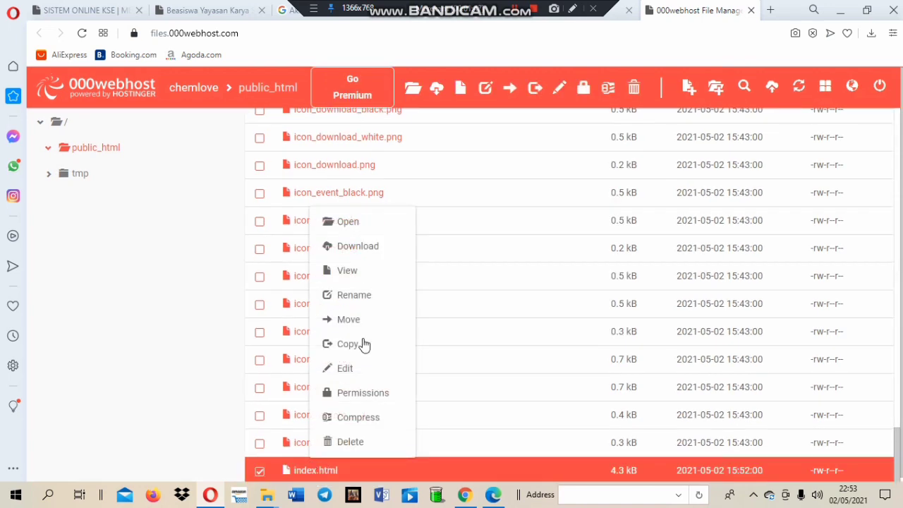
click(351, 275)
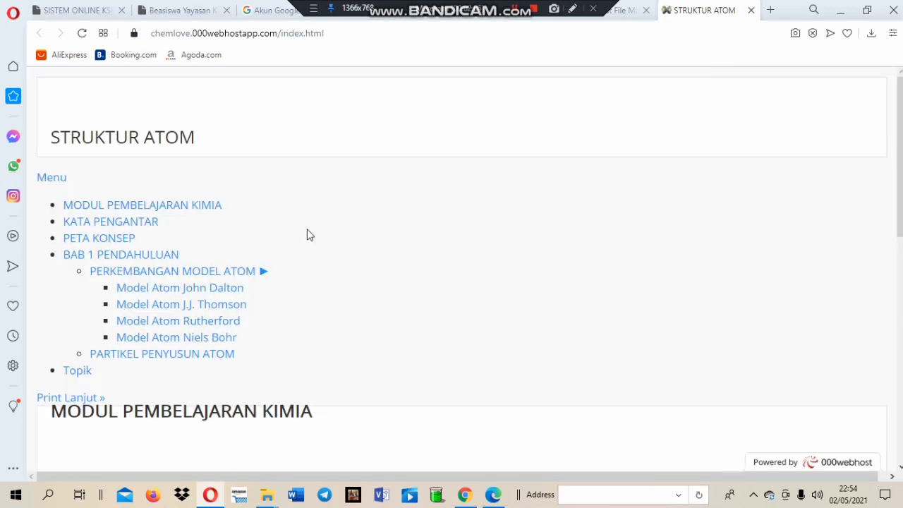
Step: Test the PERKEMBANGAN MODEL ATOM link, close its Page Not Found tab, and open the verification page
click(223, 275)
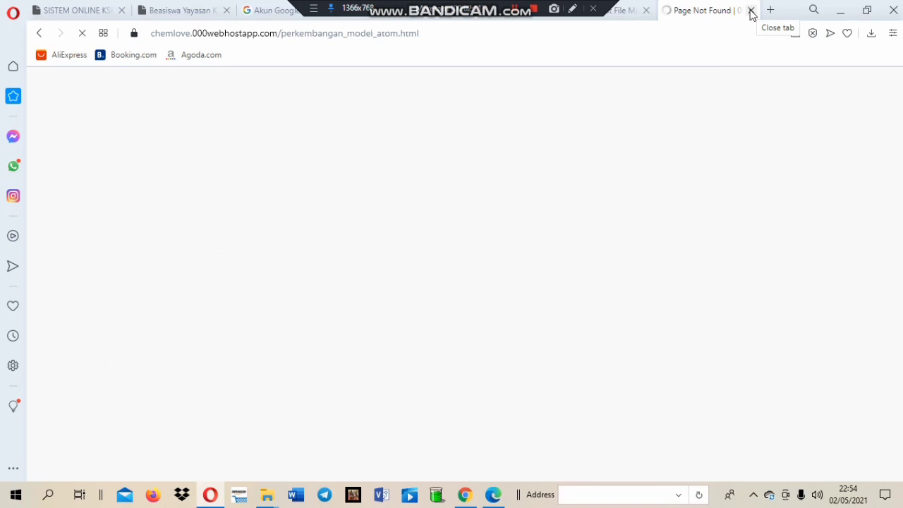
click(752, 10)
click(892, 422)
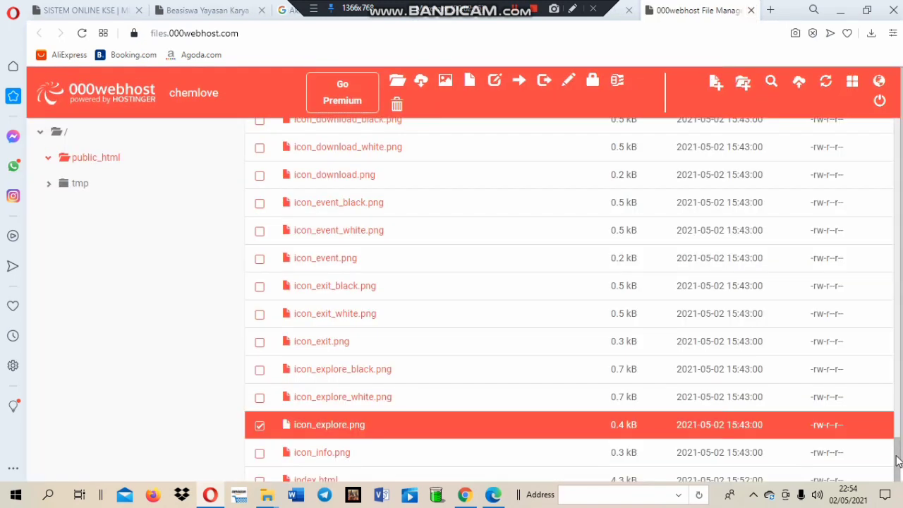
drag(898, 450, 823, 155)
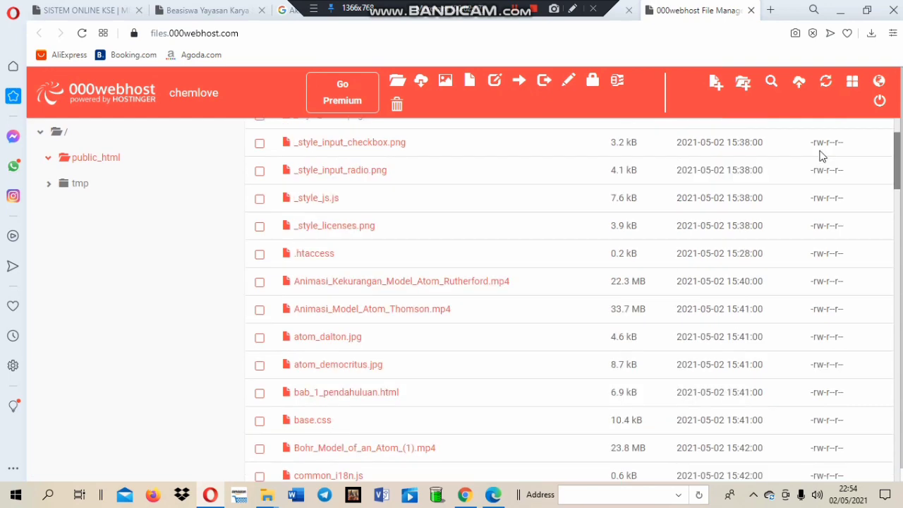
click(519, 81)
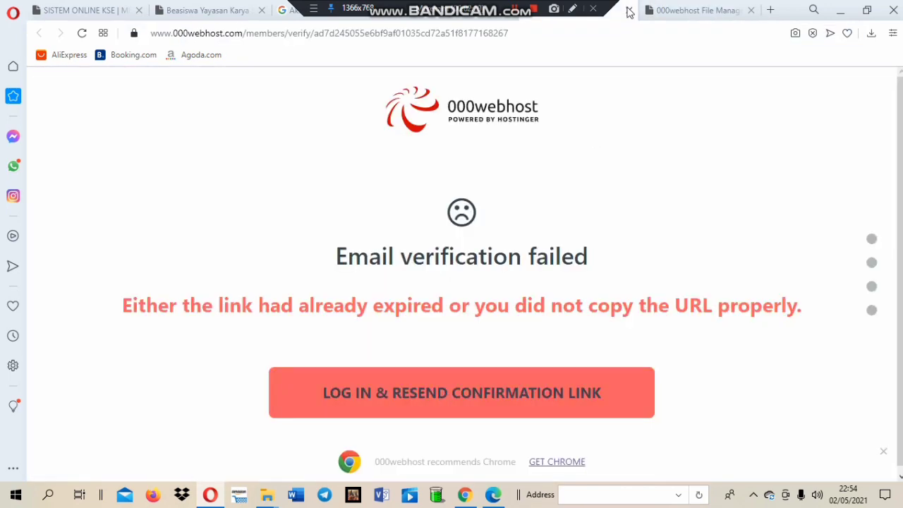
Step: Restore the browser window, close the verification e-mail tab, reload, and return to the file manager
click(866, 11)
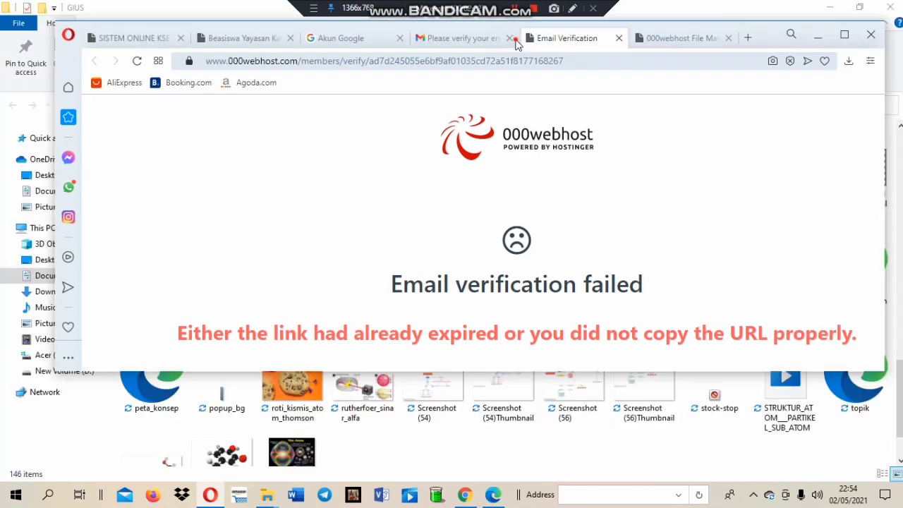
click(512, 40)
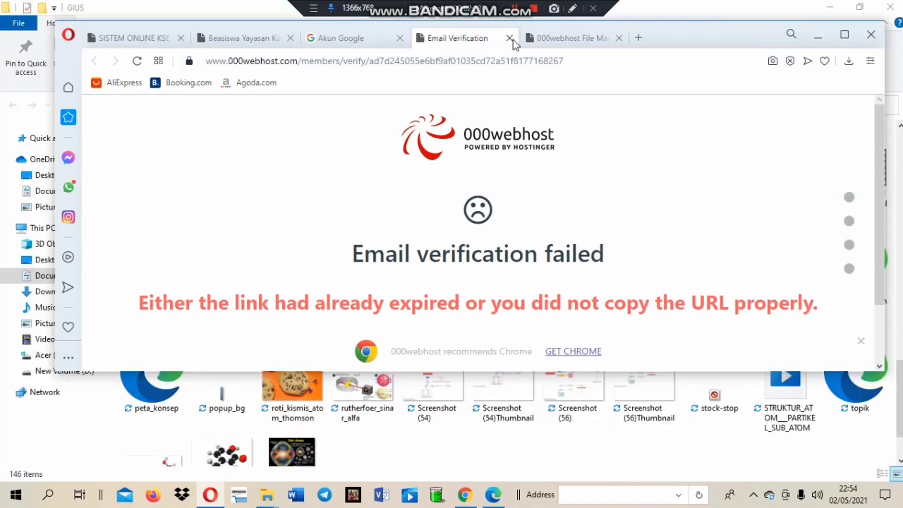
click(137, 62)
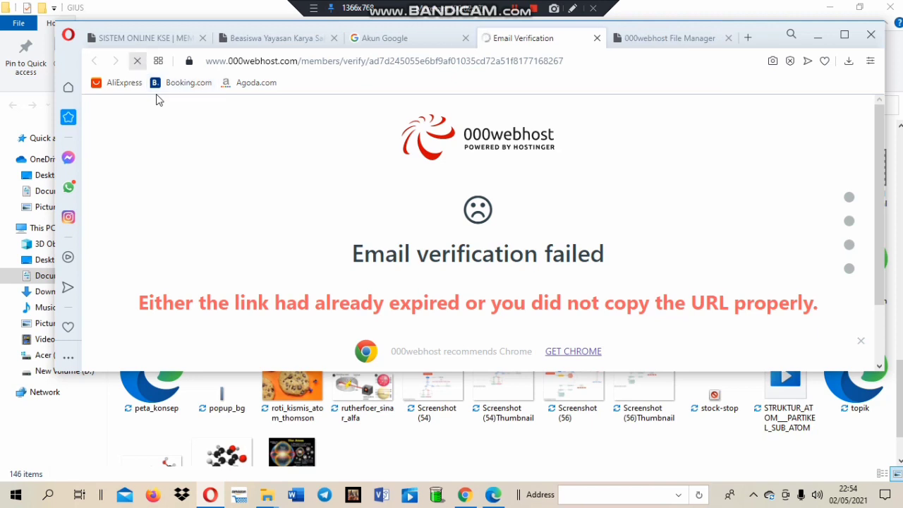
key(ctrl+Tab)
Step: Leave the chemlove file manager and take the sign-in link instead of signing up
click(106, 164)
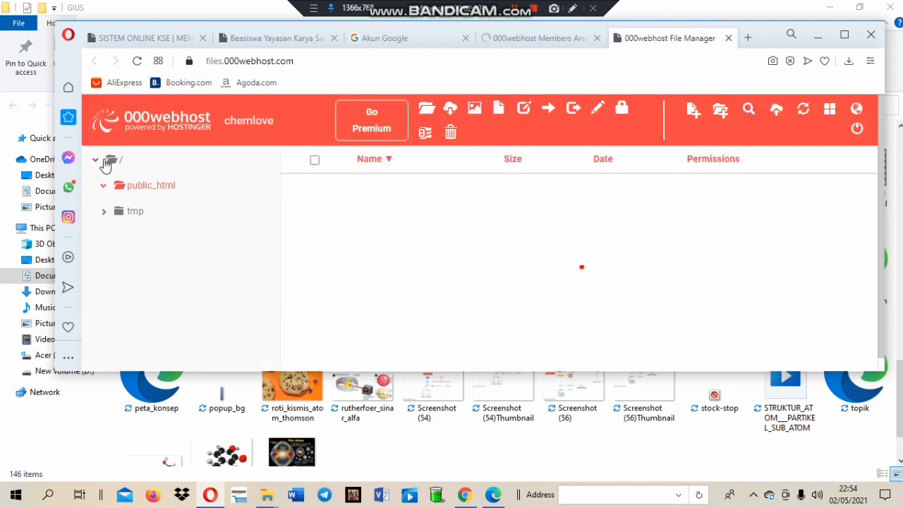
click(255, 119)
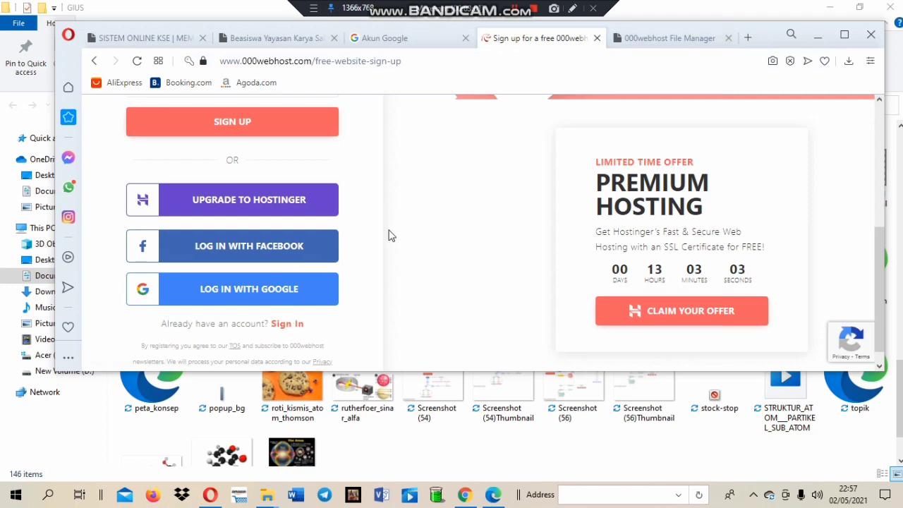
click(295, 327)
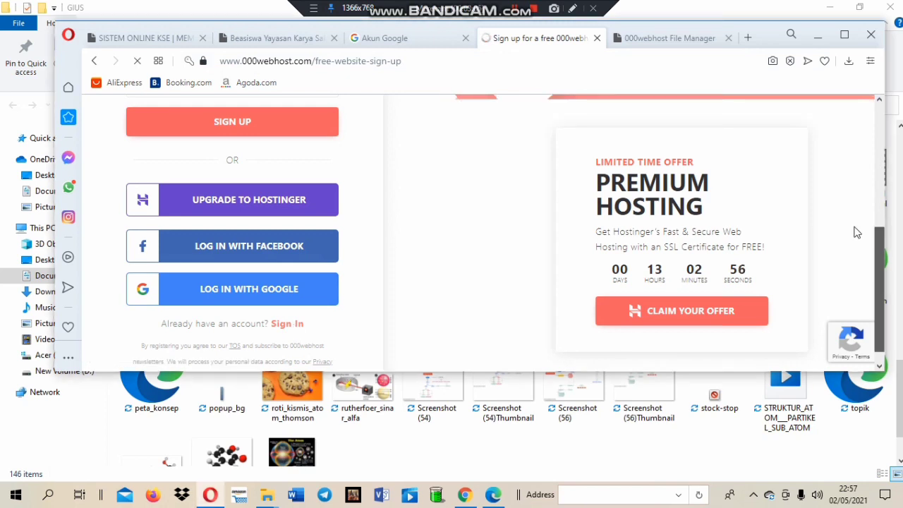
scroll(860, 244, up, 1)
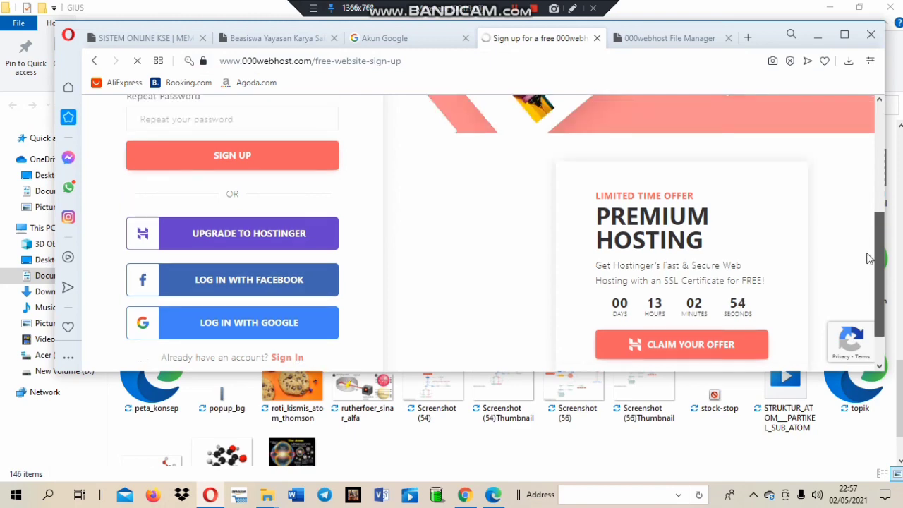
scroll(869, 258, up, 5)
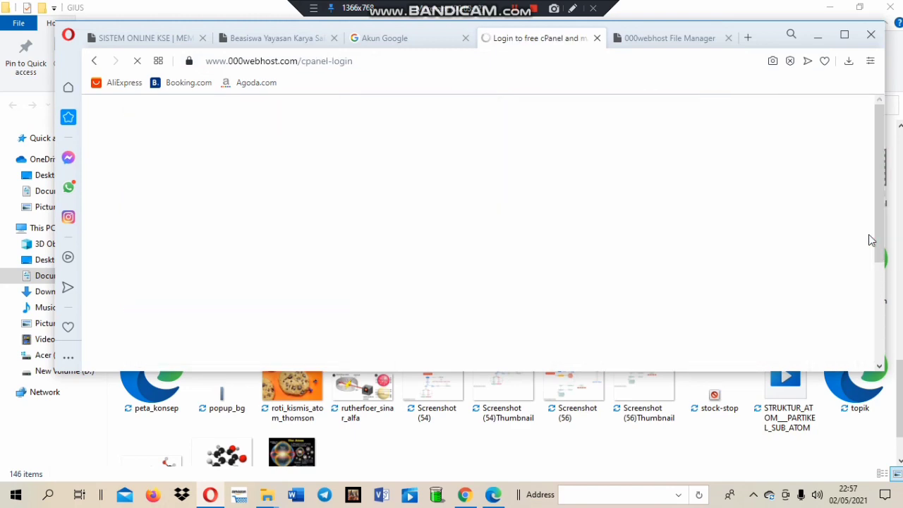
Step: Correct the login e-mail field by choosing the right saved account address
click(205, 237)
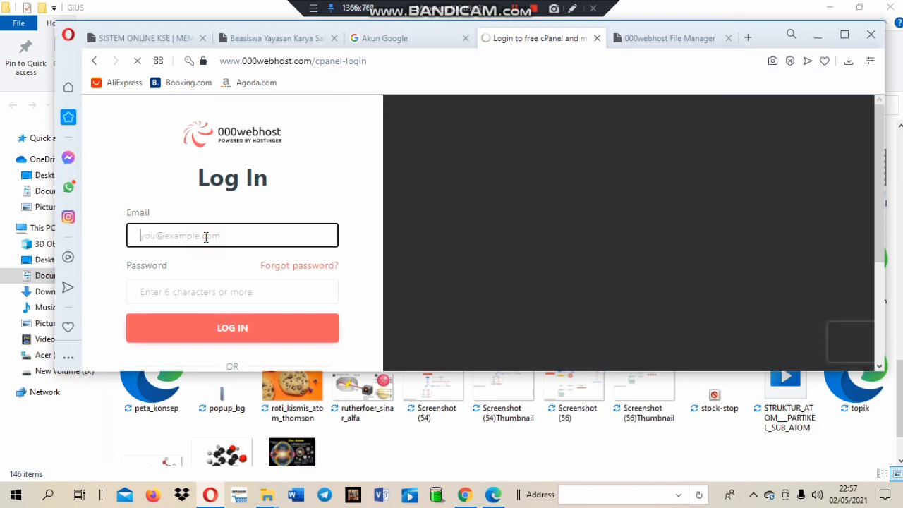
key(Down)
key(Return)
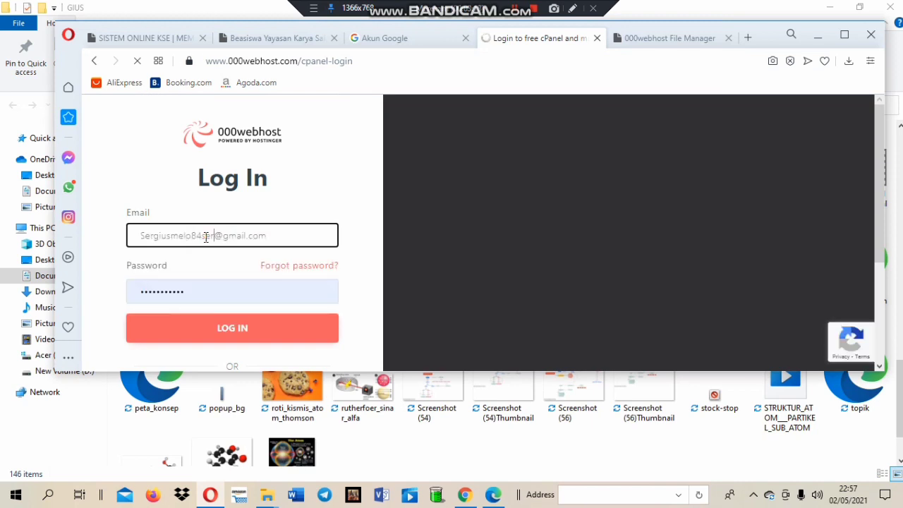
click(279, 238)
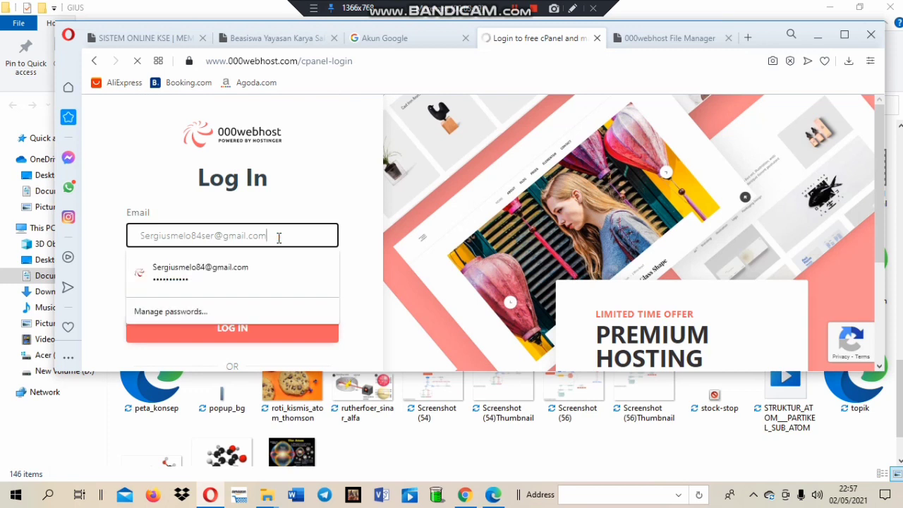
key(Escape)
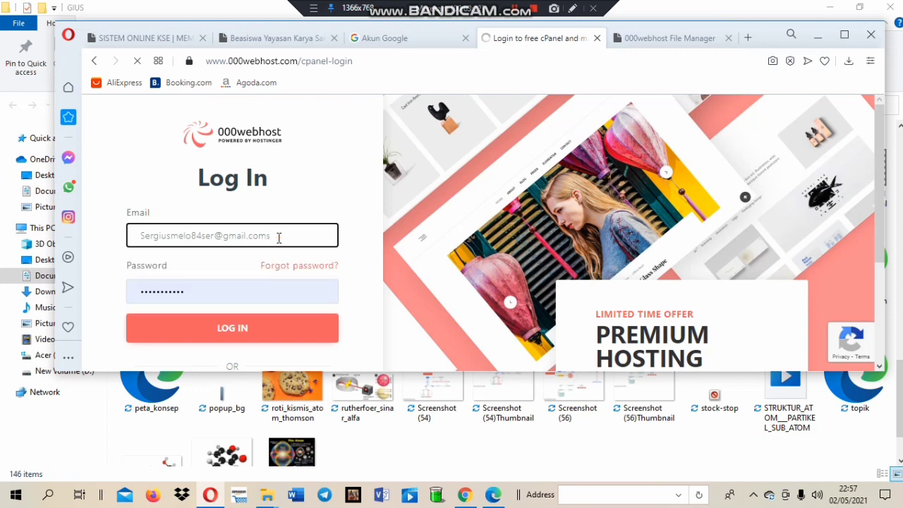
key(BackSpace)
key(BackSpace)
key(BackSpace)
key(BackSpace)
key(BackSpace)
key(BackSpace)
key(BackSpace)
key(BackSpace)
key(BackSpace)
key(BackSpace)
key(BackSpace)
key(BackSpace)
key(BackSpace)
key(BackSpace)
key(BackSpace)
key(BackSpace)
key(BackSpace)
key(BackSpace)
key(BackSpace)
key(BackSpace)
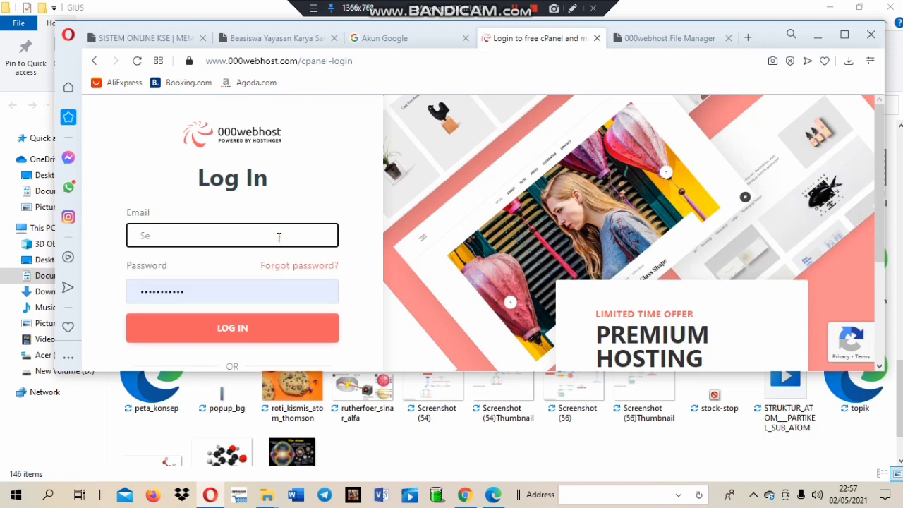
text(e)
key(BackSpace)
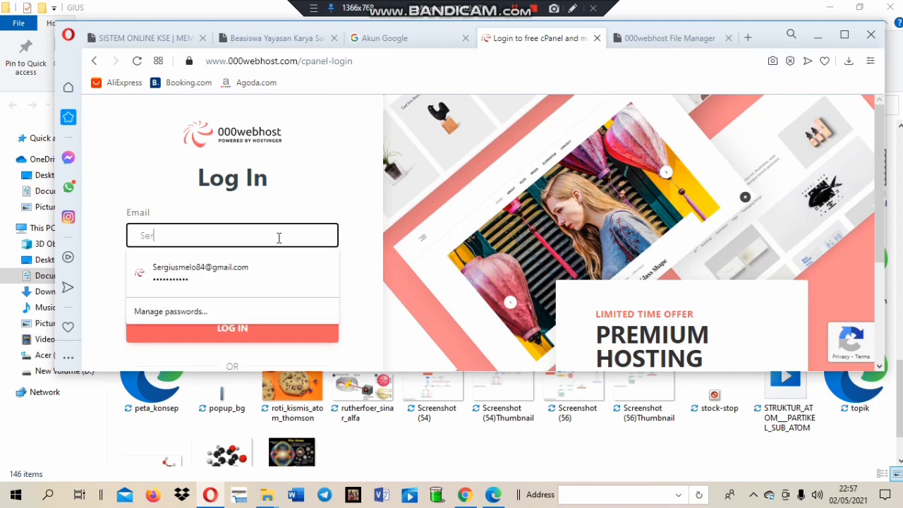
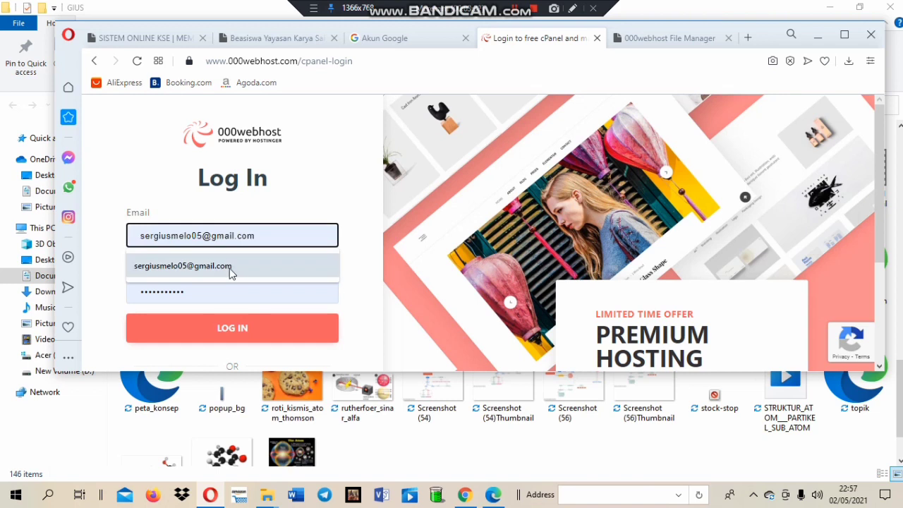
click(229, 268)
Step: Replace the autofilled password with the account password and log in
click(223, 289)
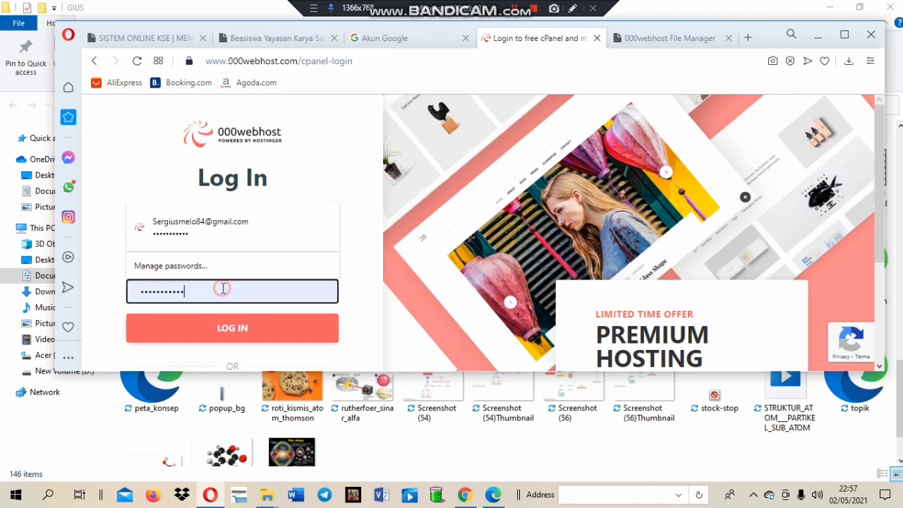
key(BackSpace)
key(BackSpace)
key(BackSpace)
key(BackSpace)
key(BackSpace)
key(BackSpace)
key(BackSpace)
key(BackSpace)
key(BackSpace)
key(BackSpace)
key(BackSpace)
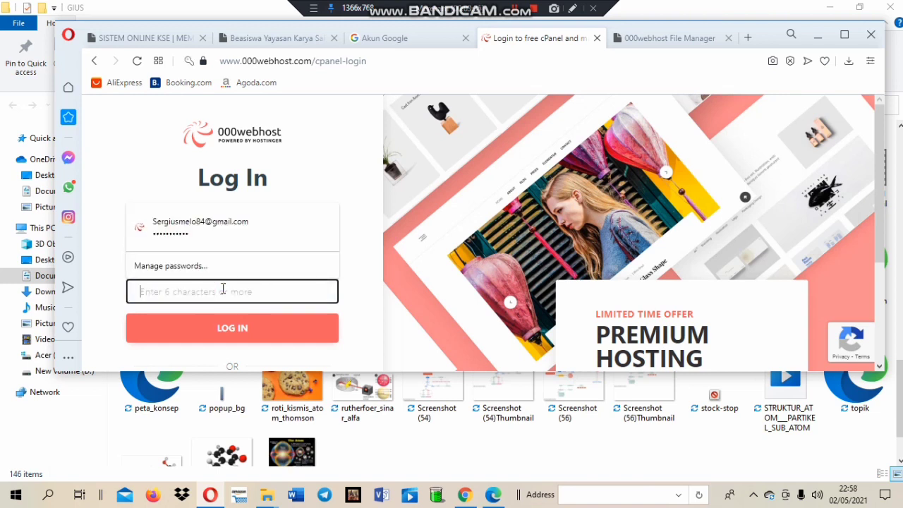
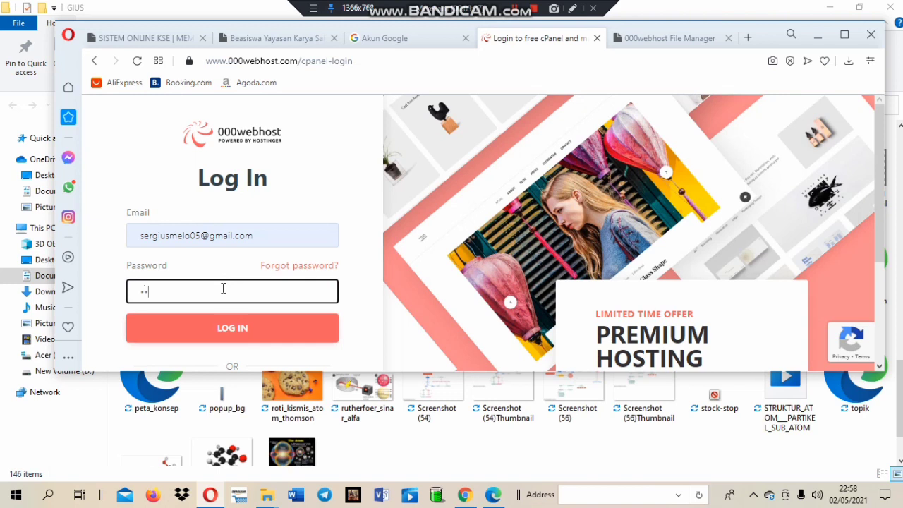
key(BackSpace)
key(BackSpace)
key(BackSpace)
key(BackSpace)
click(234, 329)
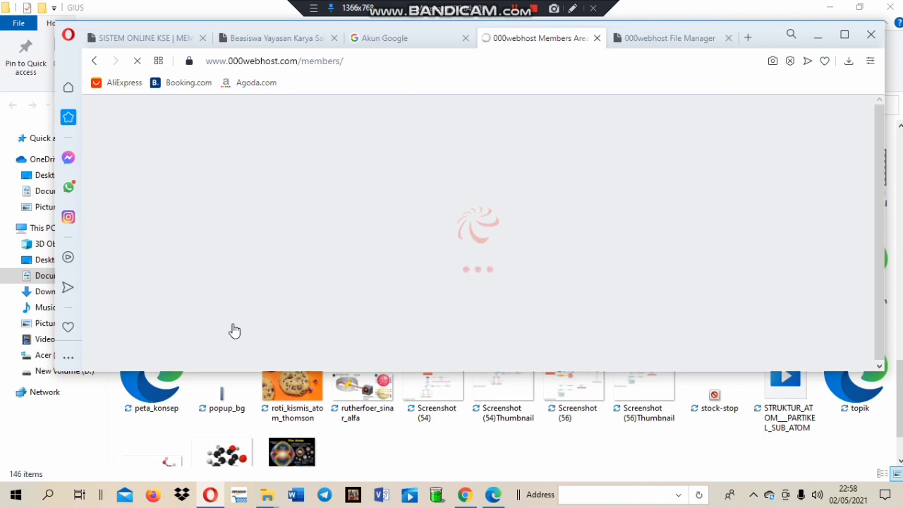
Step: Maximize Opera and compare the My Websites list with the File Manager tab
click(847, 38)
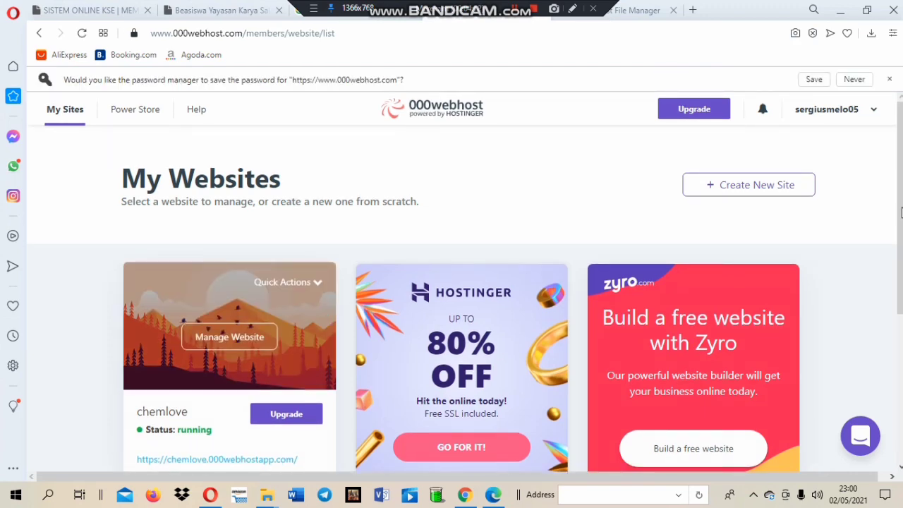
scroll(187, 292, down, 2)
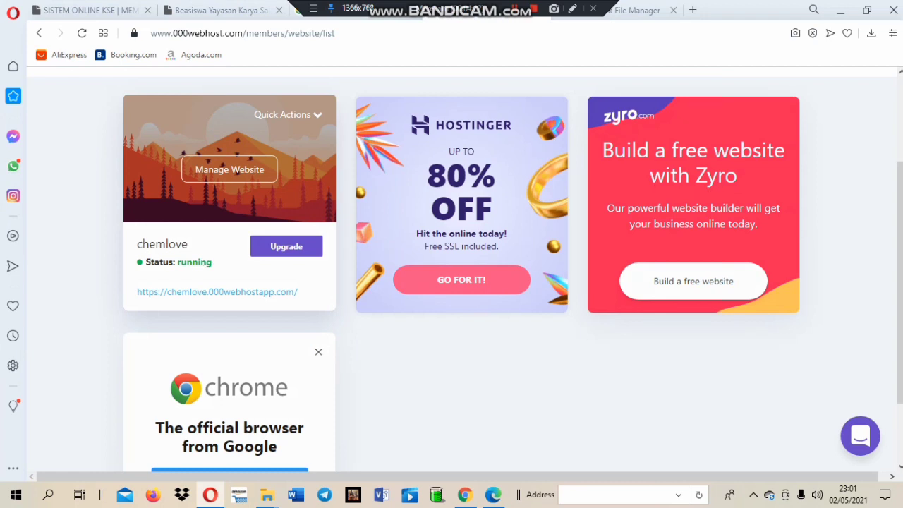
click(656, 14)
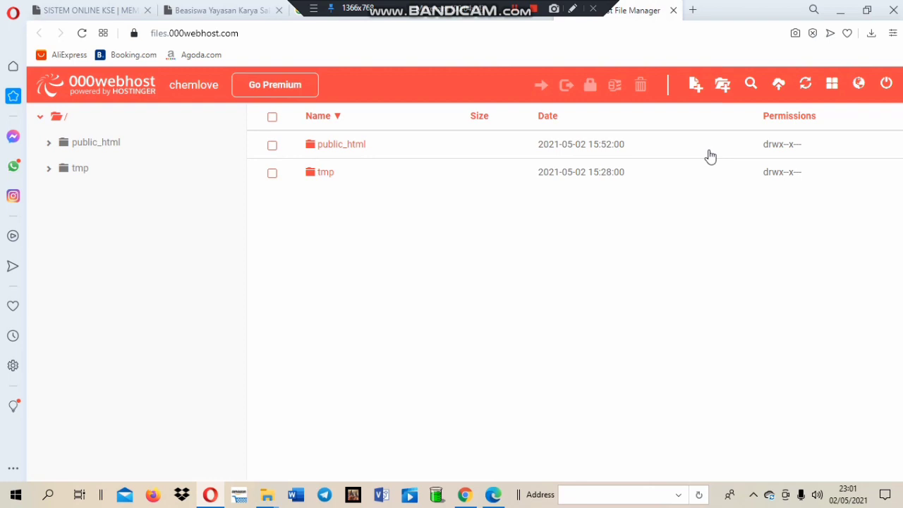
click(530, 22)
mouse_move(218, 268)
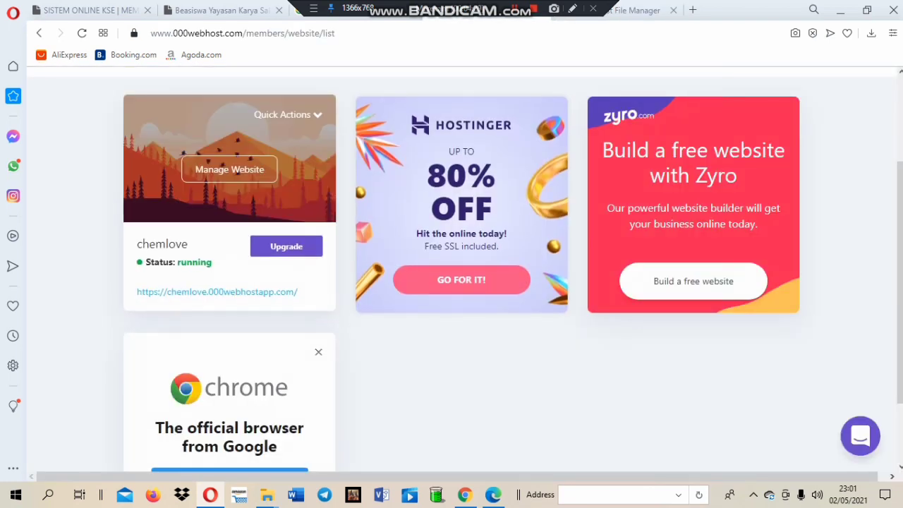
scroll(409, 268, up, 1)
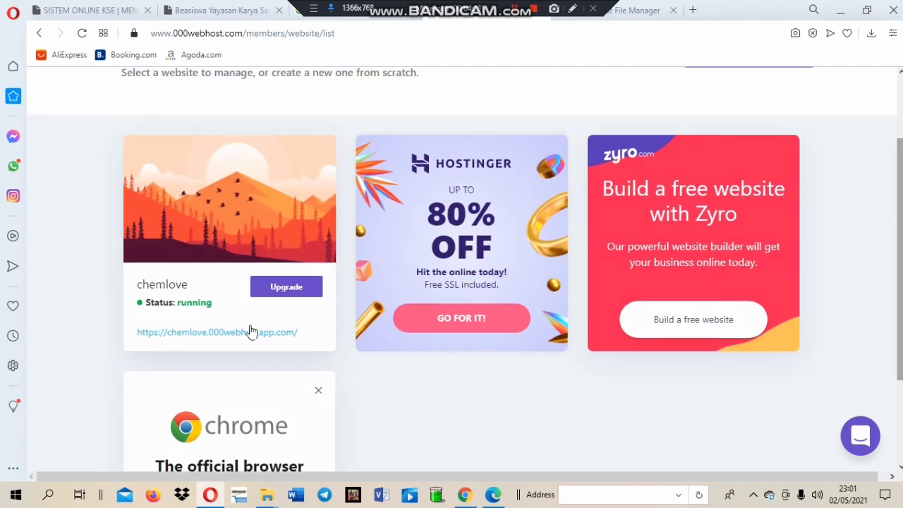
mouse_move(219, 223)
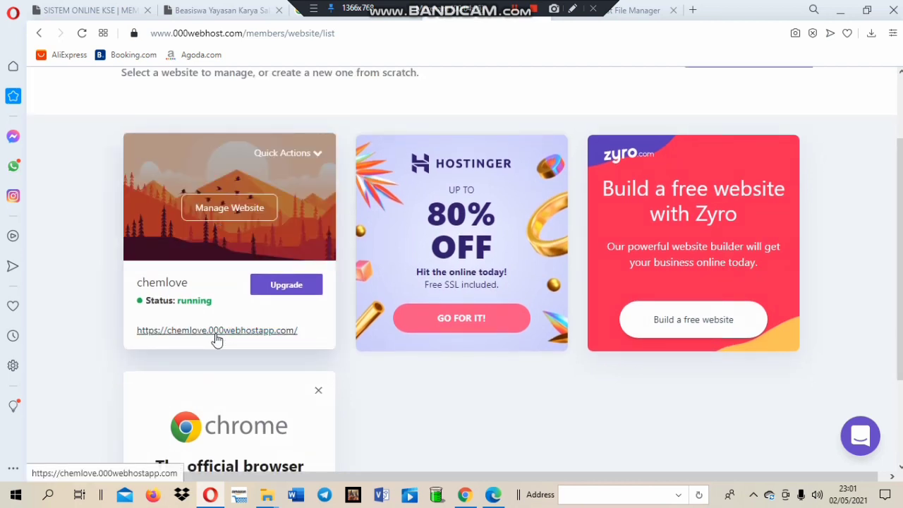
key(ctrl+Tab)
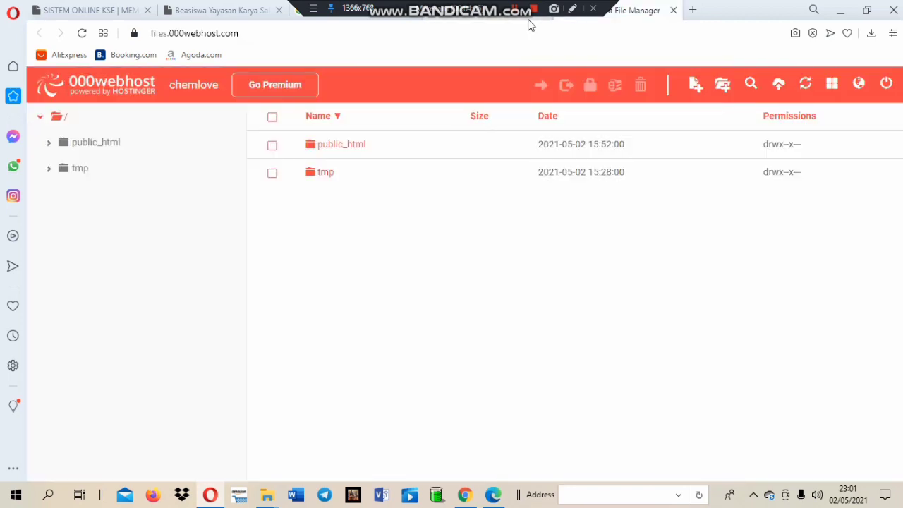
key(ctrl+Tab)
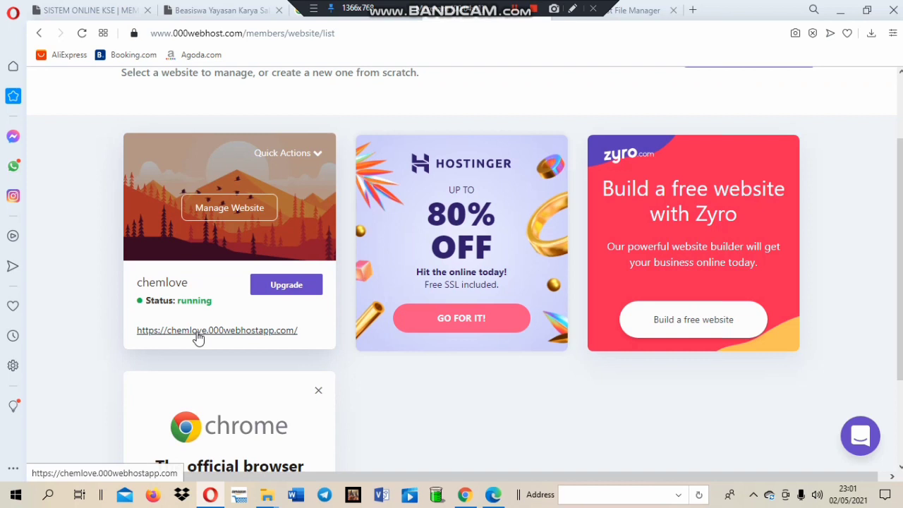
Step: Open the chemlove site address from the website list in a new tab
right_click(198, 336)
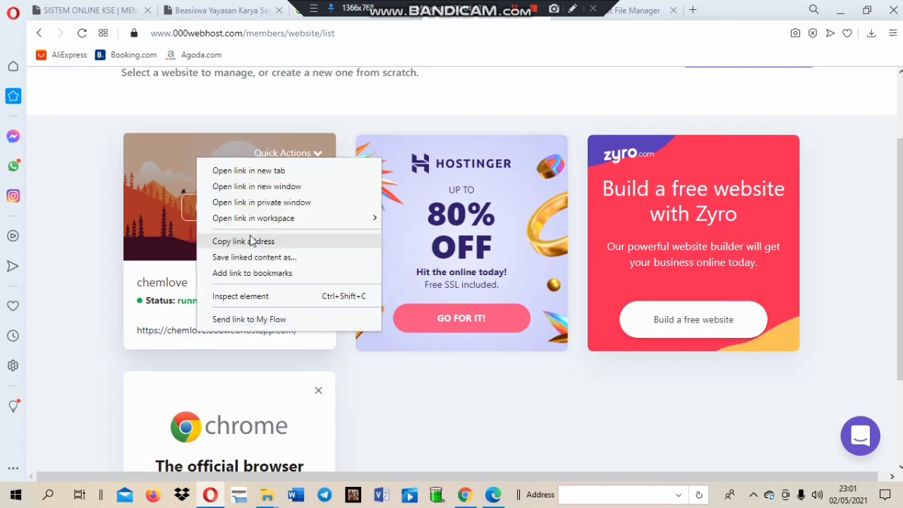
click(169, 372)
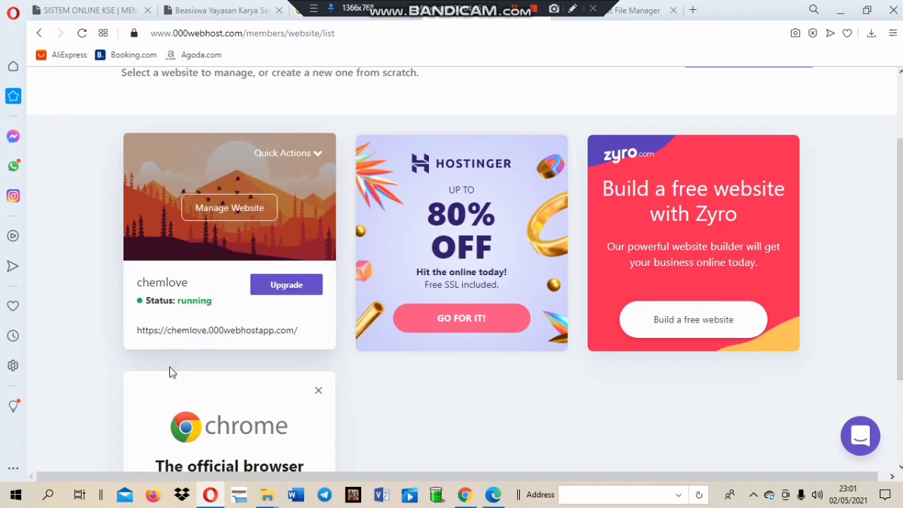
click(223, 334)
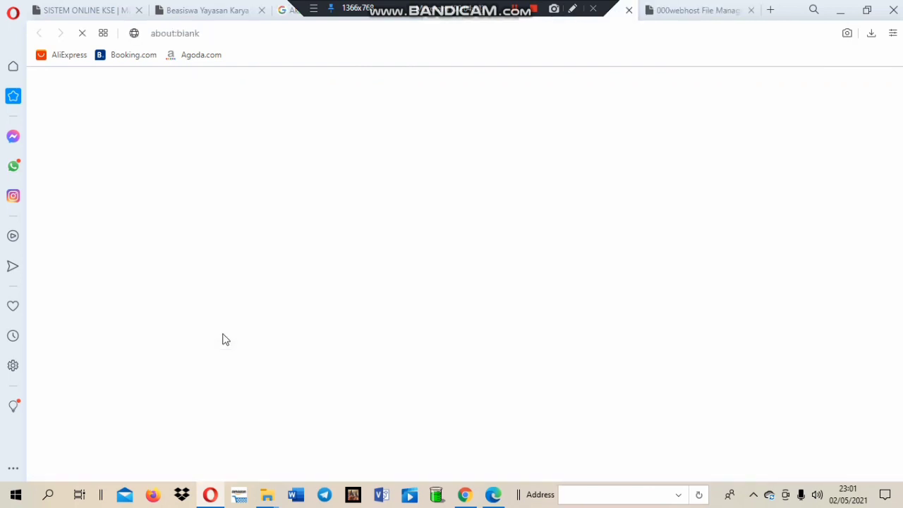
Step: Restore the Opera window and view the live chemlifestar STRUKTUR ATOM page
click(863, 14)
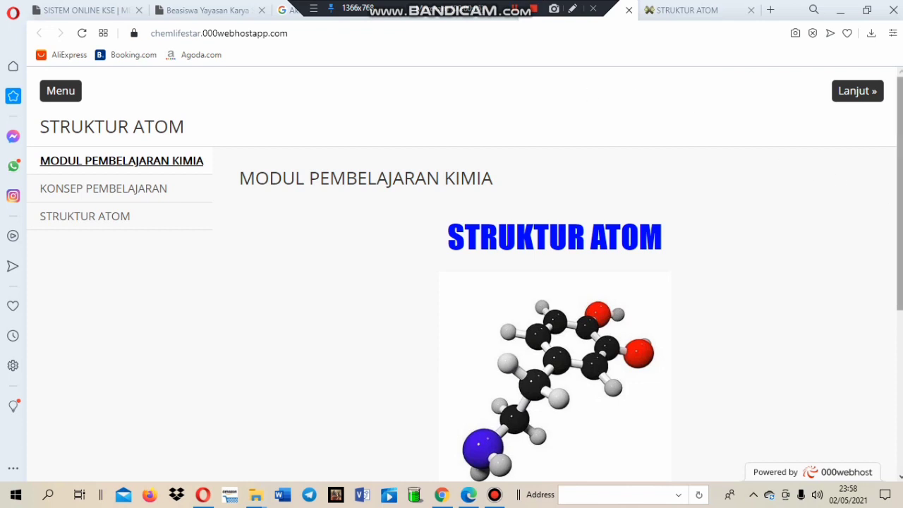
click(508, 19)
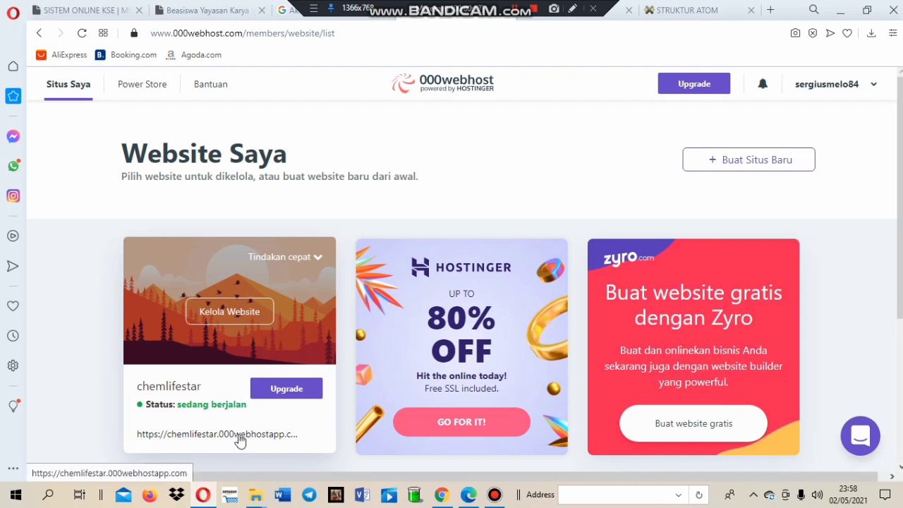
click(560, 18)
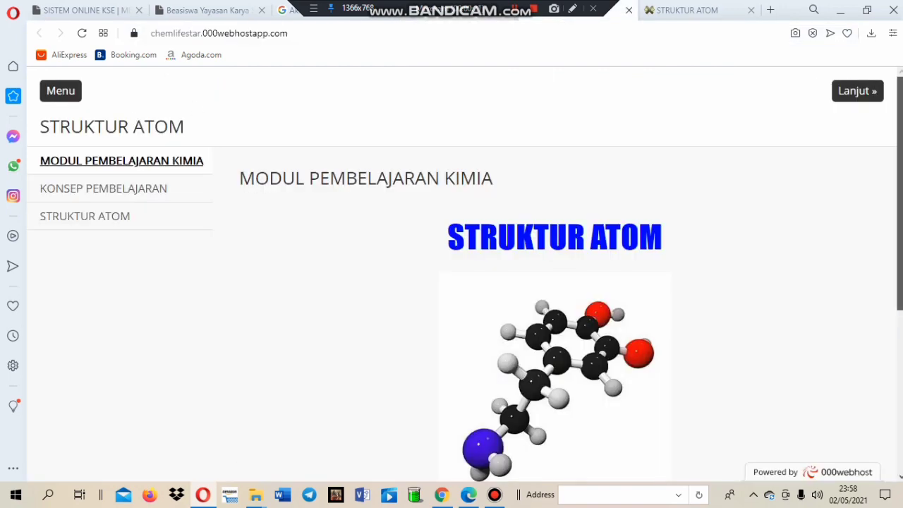
scroll(881, 443, down, 5)
scroll(881, 444, up, 5)
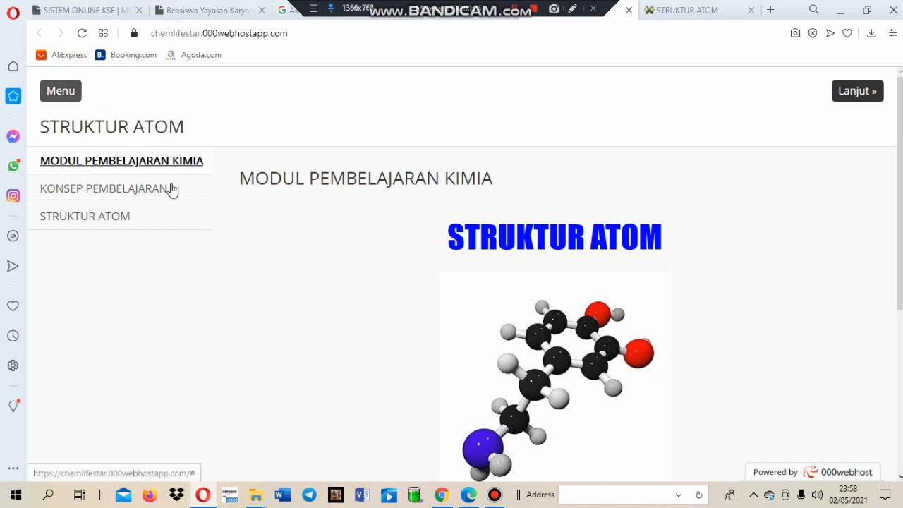
Step: Select the chemlifestar.000webhostapp.com address, then bring the eXe editor forward
click(287, 33)
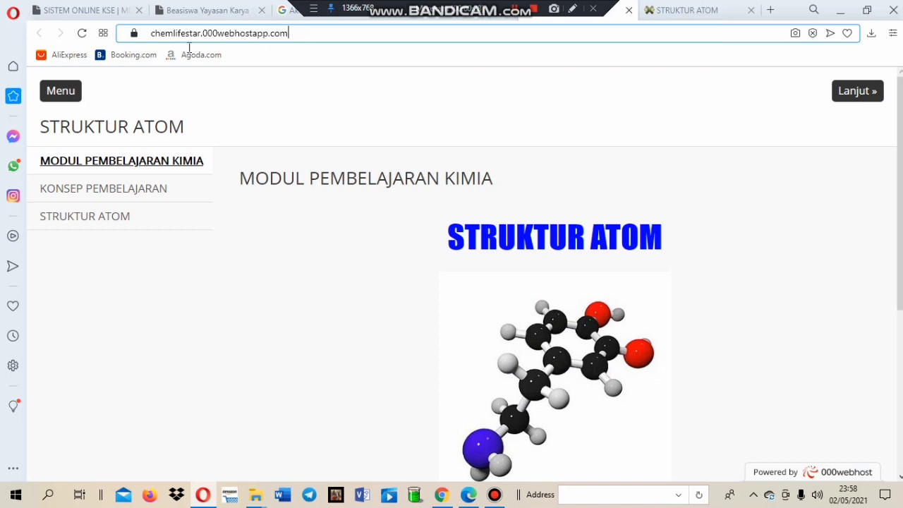
drag(189, 48, 150, 50)
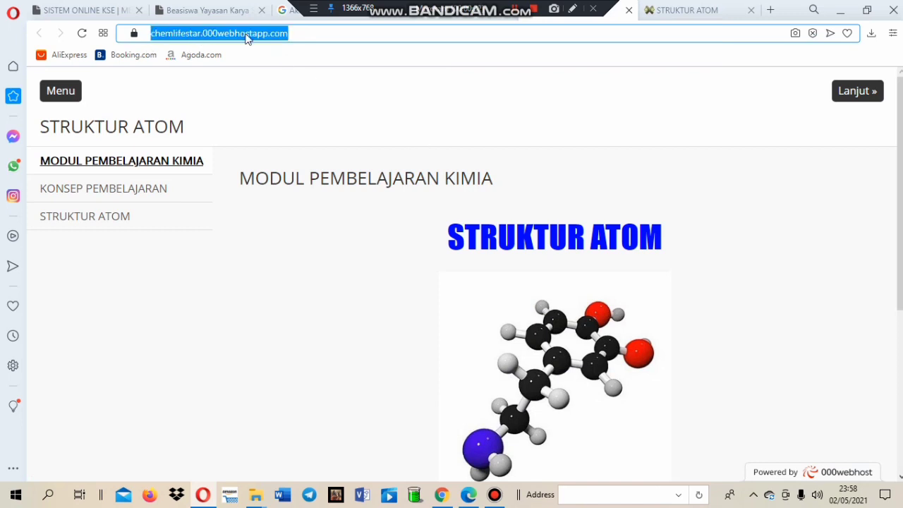
click(441, 496)
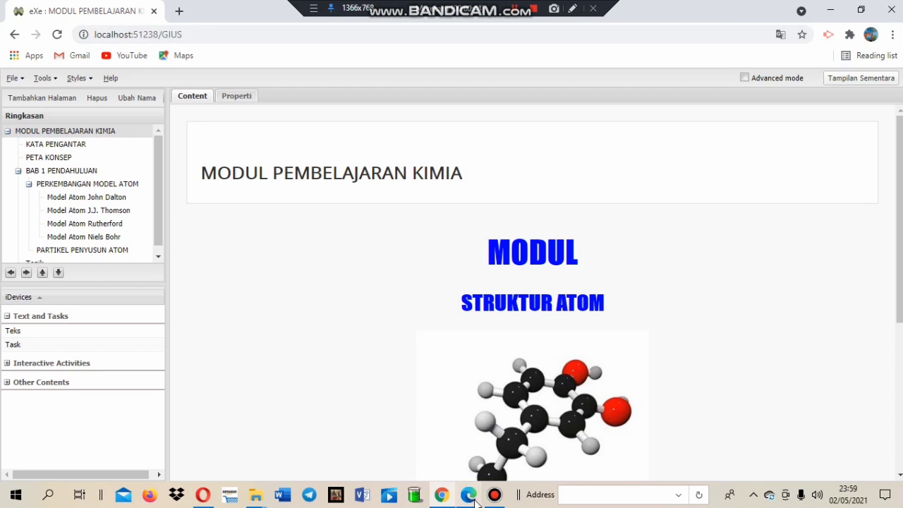
Step: Open the locally exported GIUS home page, then return to the live chemlifestar site in Opera
click(470, 496)
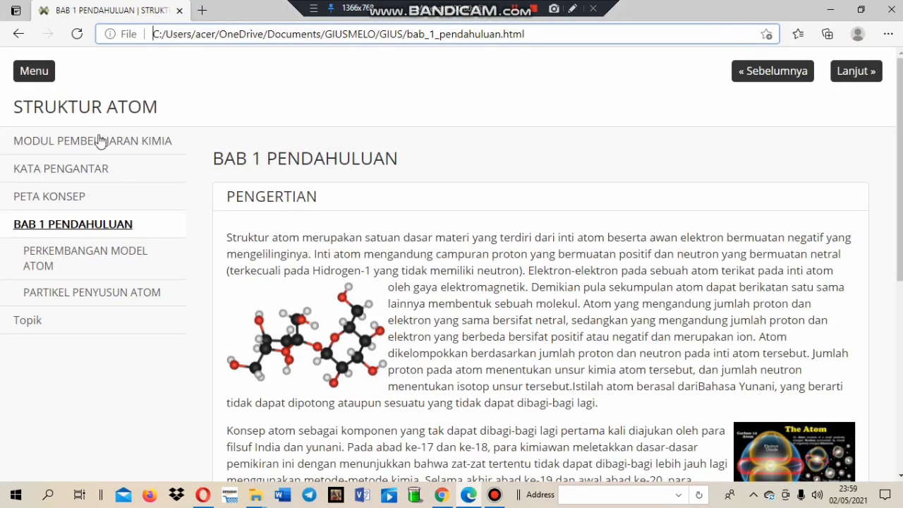
click(99, 140)
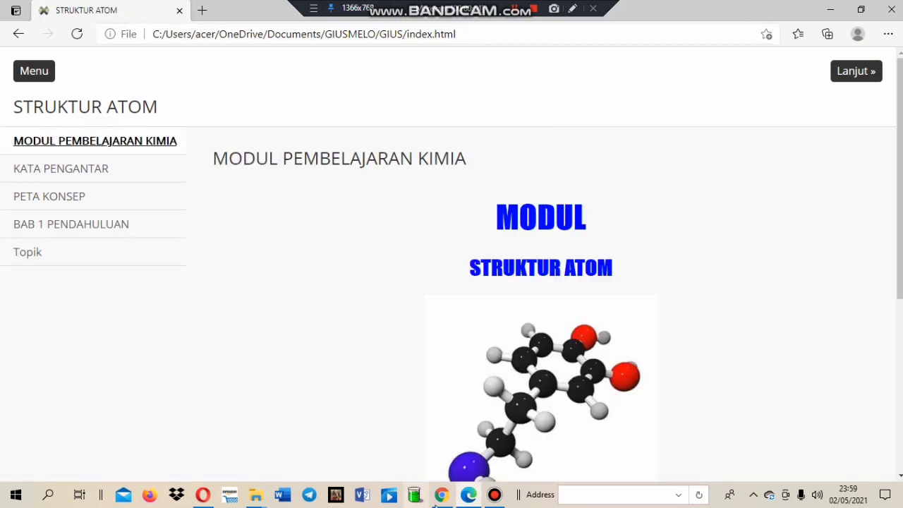
click(203, 499)
click(276, 39)
key(ctrl+c)
click(227, 36)
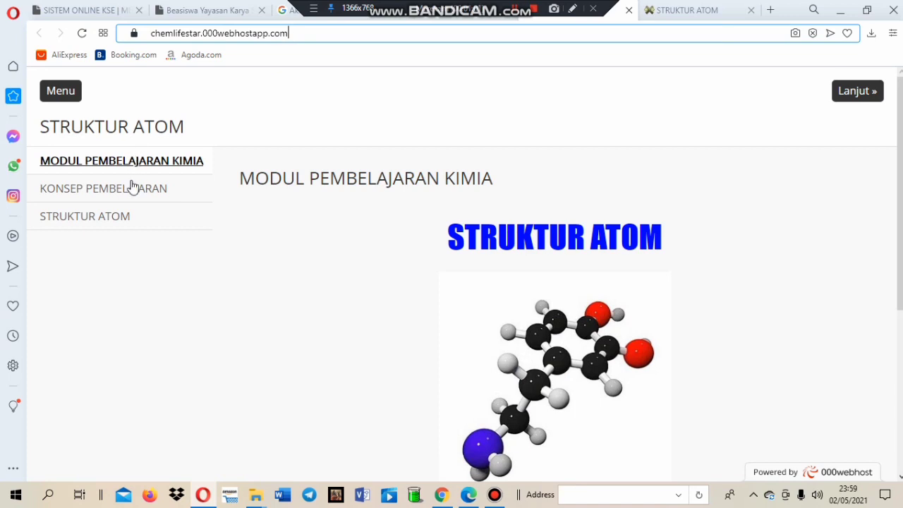
click(133, 187)
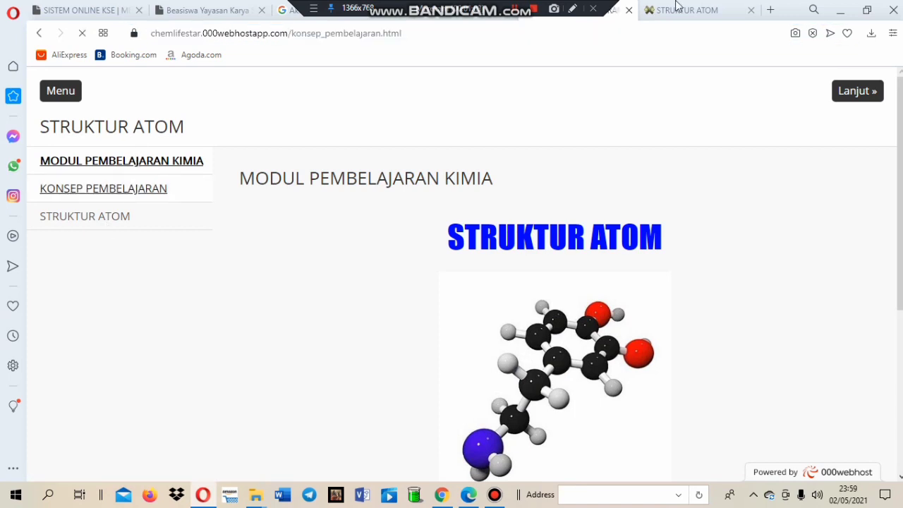
click(109, 165)
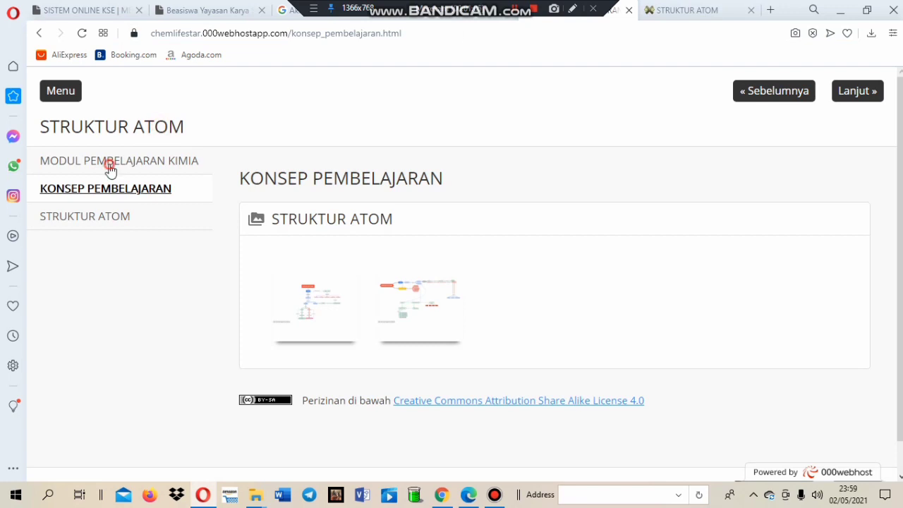
click(227, 8)
click(713, 12)
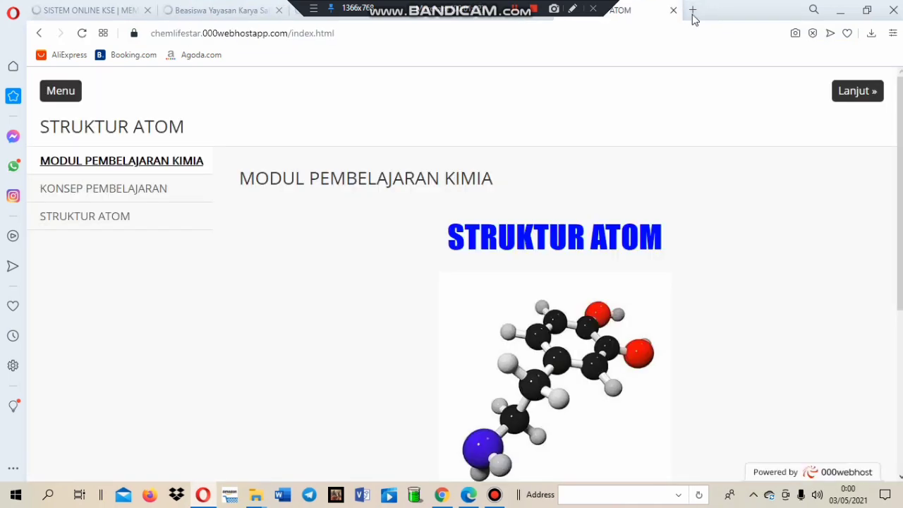
Step: Open 'apsgeyer' (AppsGeyser) in a new tab, check the 000webhost Website list, then return to it
click(693, 12)
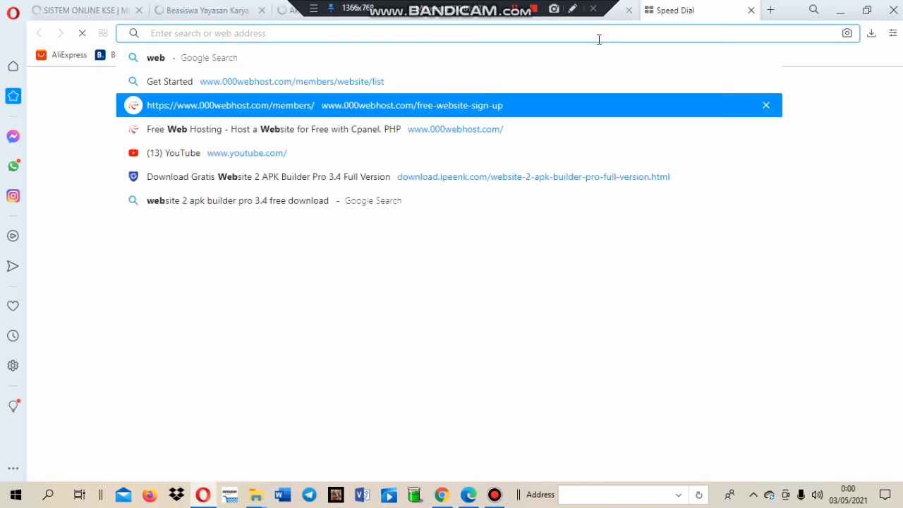
text(apsgeyer)
key(Return)
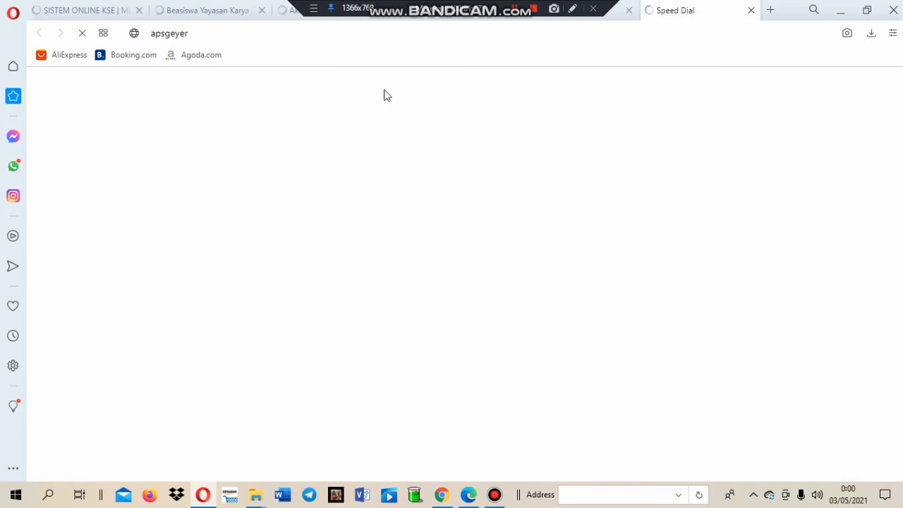
key(Escape)
key(super+Down)
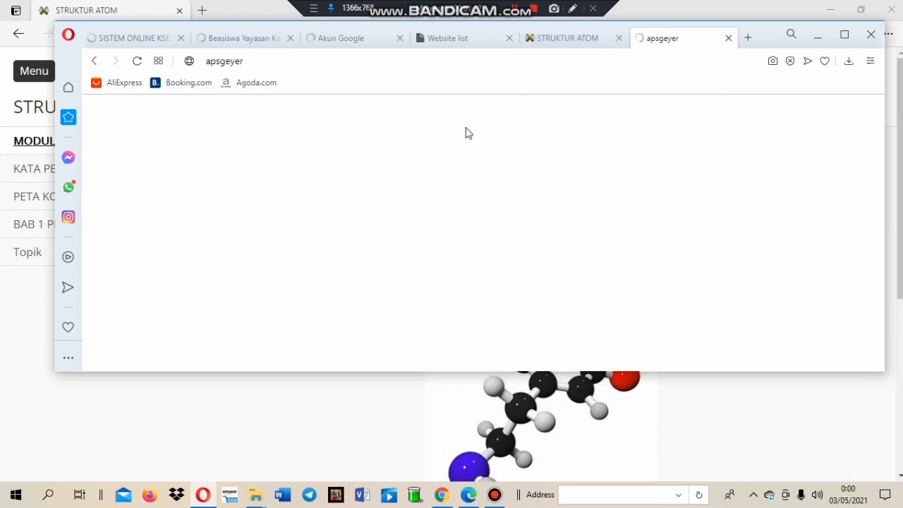
click(470, 39)
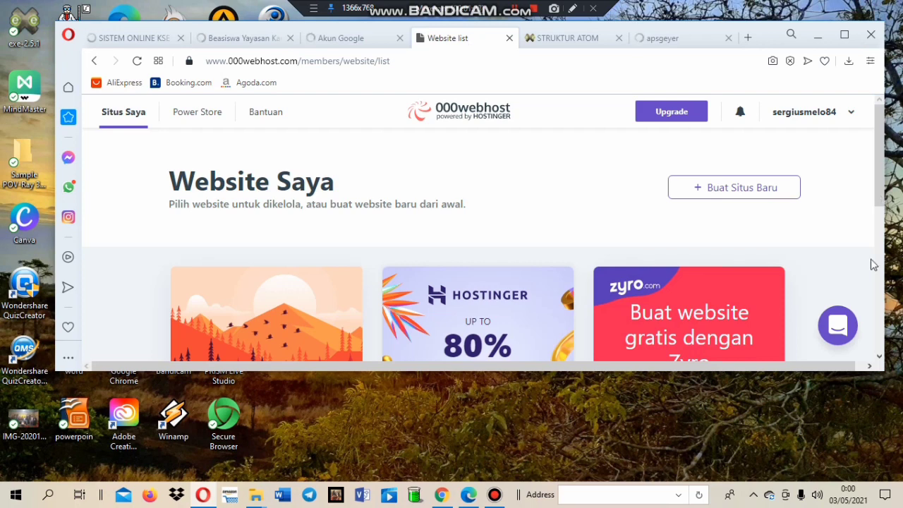
scroll(873, 265, down, 3)
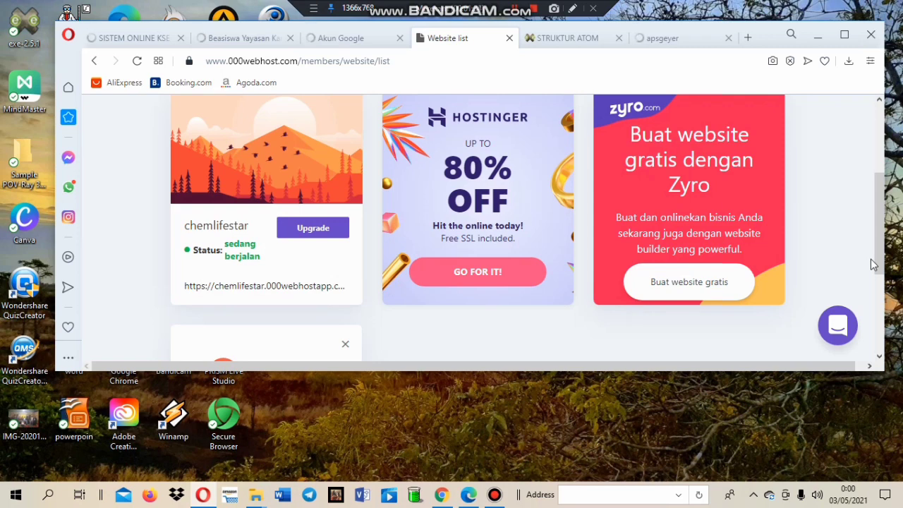
click(691, 39)
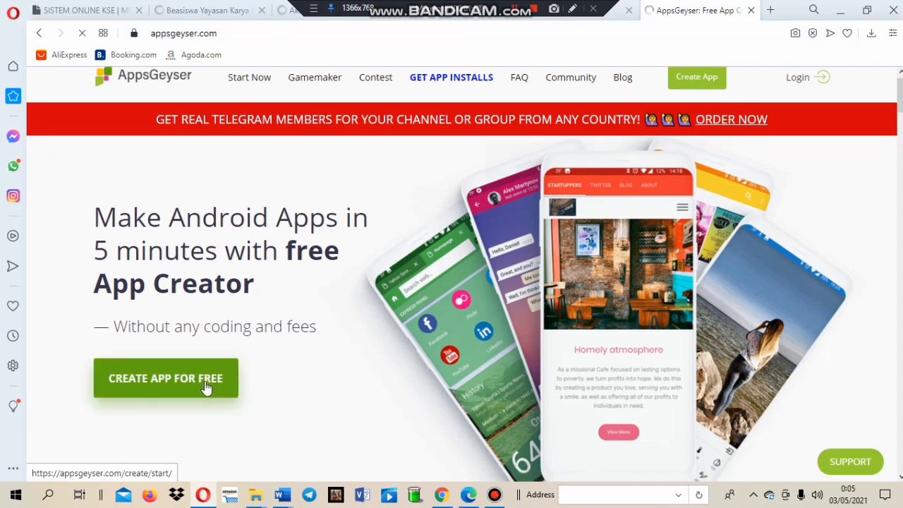
Step: Choose Create App for Free and pick the Business Website template under Business
click(206, 388)
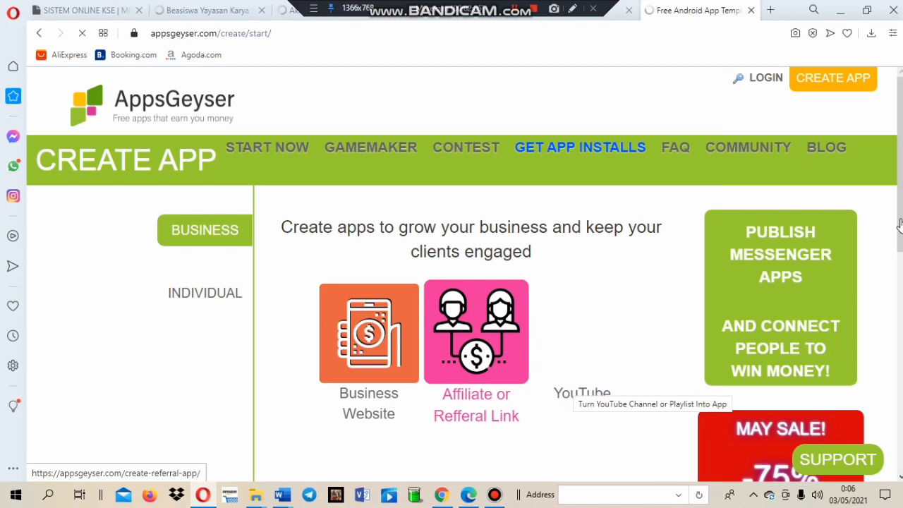
scroll(380, 321, down, 1)
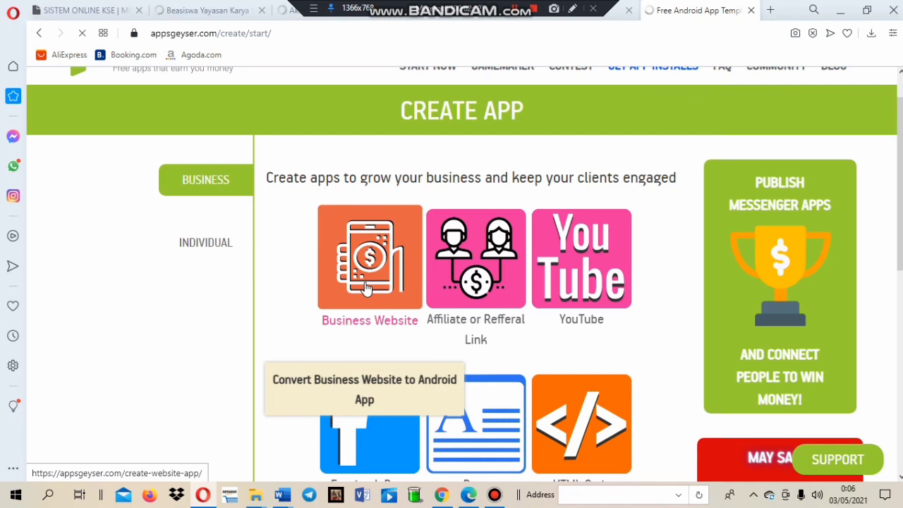
click(366, 288)
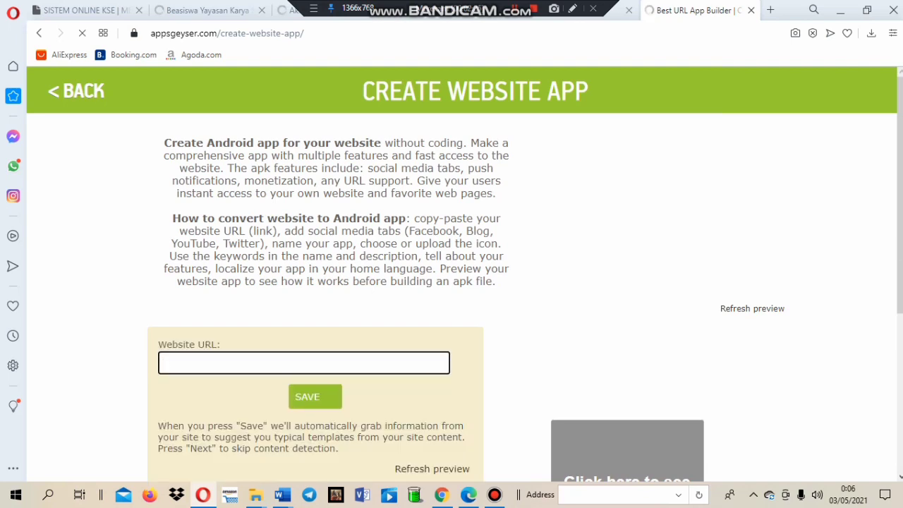
Step: Copy the chemlifestar.000webhostapp.com link from 000webhost and paste it as the app's Website URL
scroll(297, 233, down, 2)
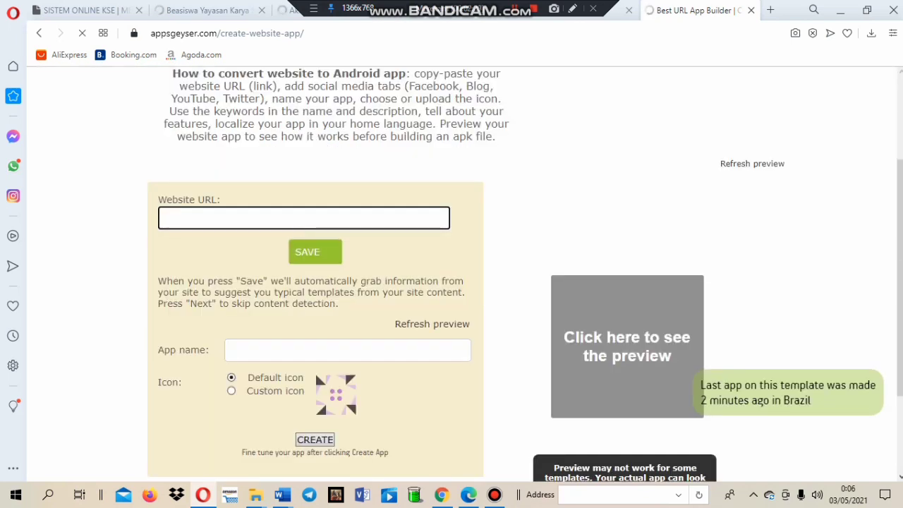
scroll(314, 372, up, 2)
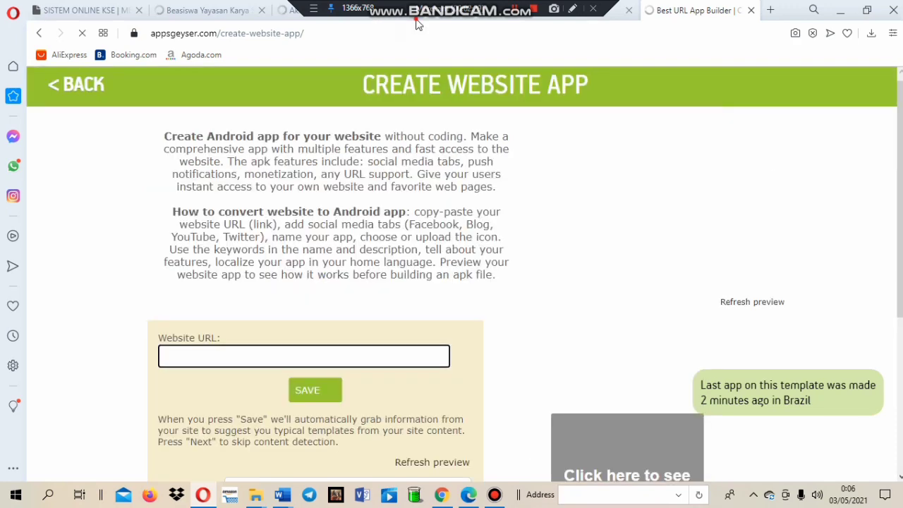
click(415, 20)
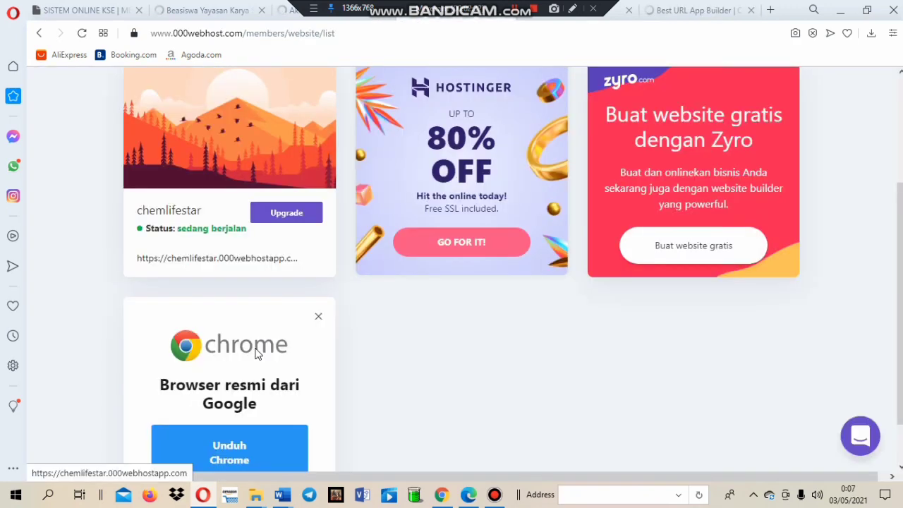
right_click(211, 258)
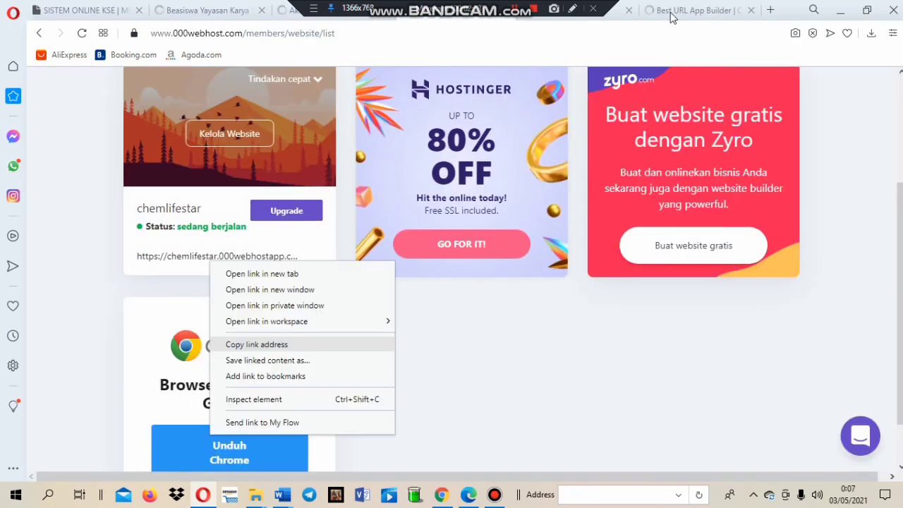
click(672, 17)
click(672, 17)
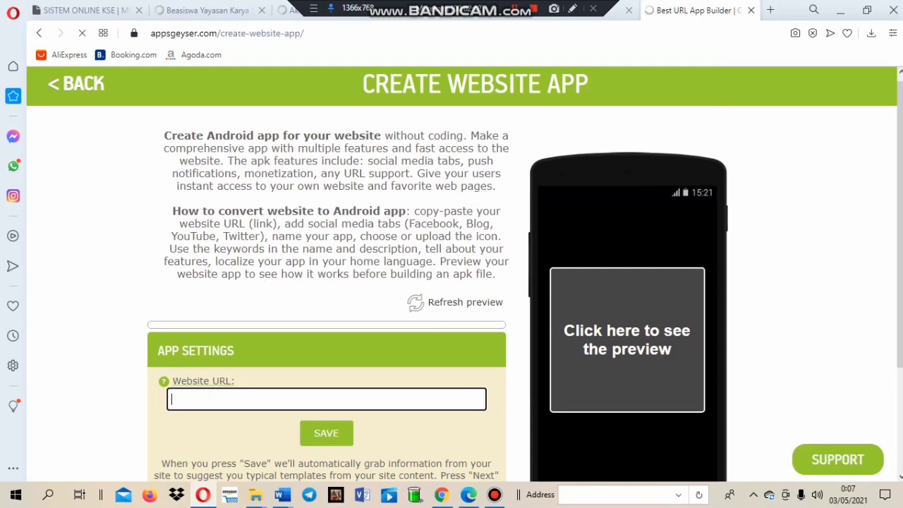
key(ctrl+v)
scroll(332, 333, down, 2)
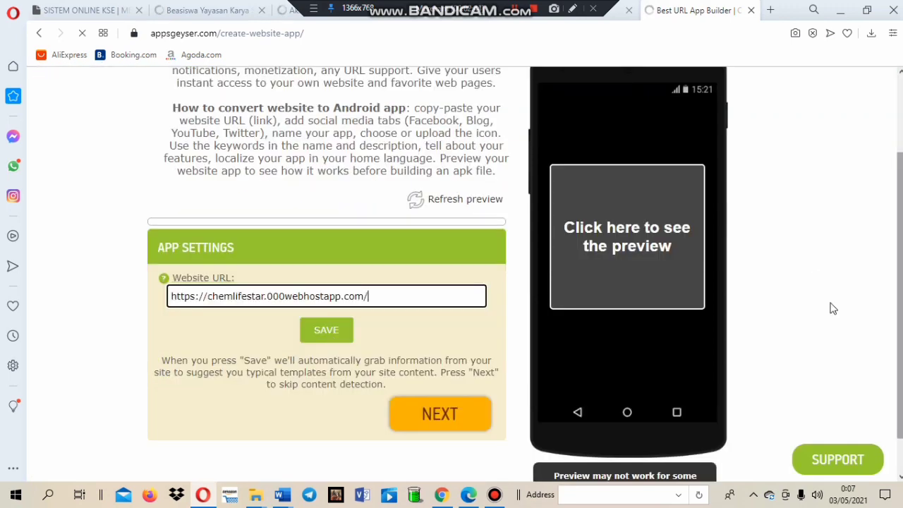
scroll(343, 285, down, 1)
scroll(342, 286, down, 1)
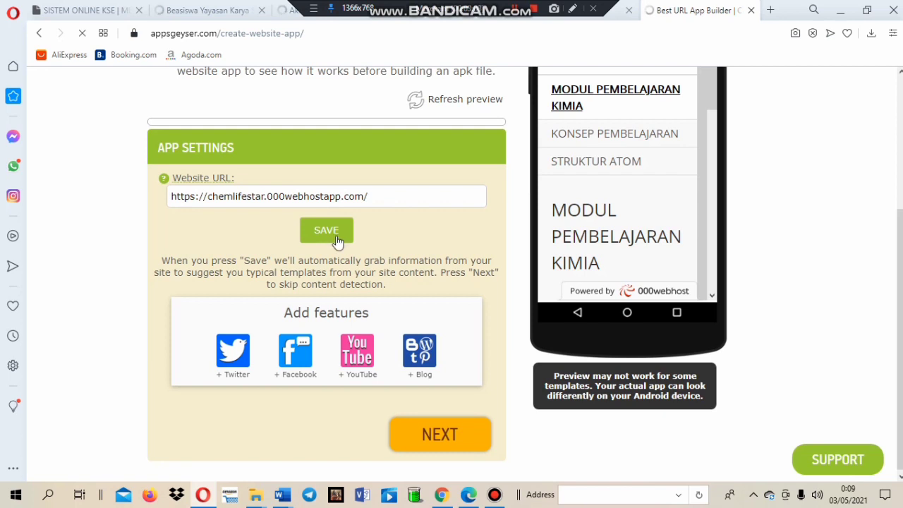
Step: Enter 'CHEM LOVE' as the app name and confirm it
click(447, 439)
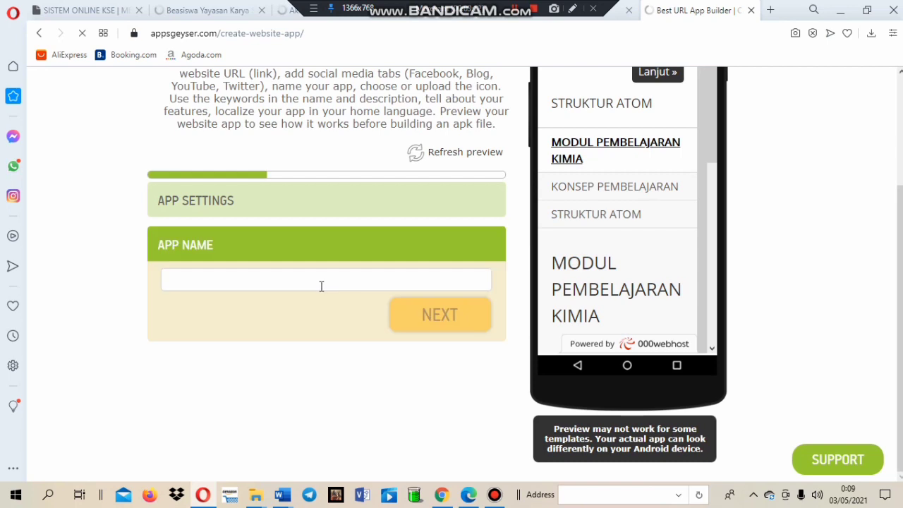
click(232, 279)
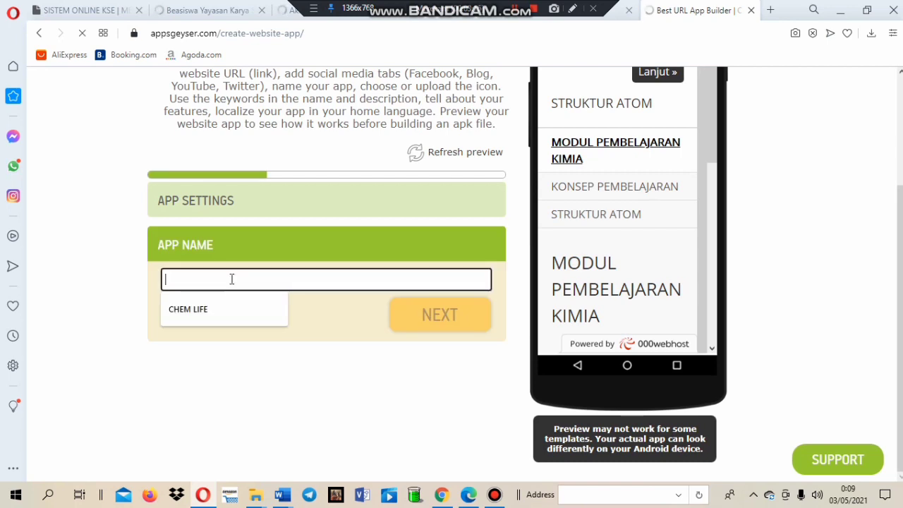
text(chem)
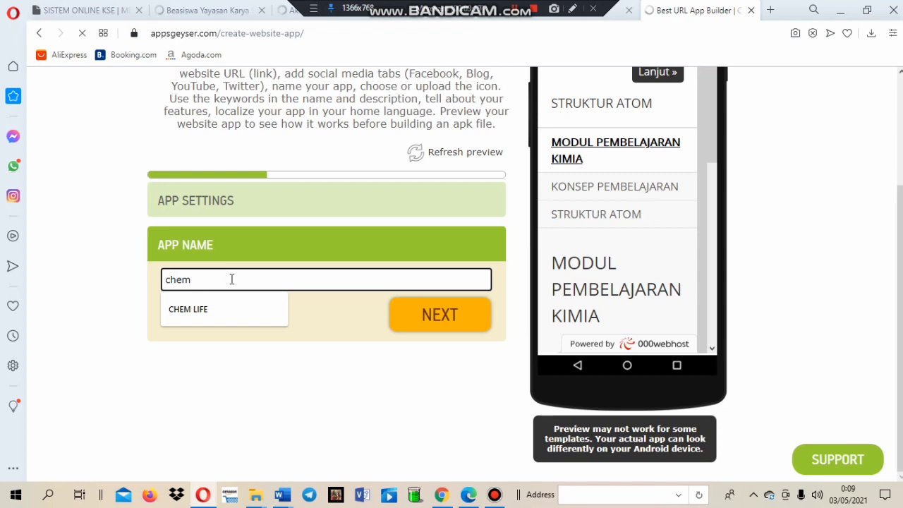
key(BackSpace)
key(BackSpace)
key(BackSpace)
key(BackSpace)
text(CHEM LOVE)
click(446, 320)
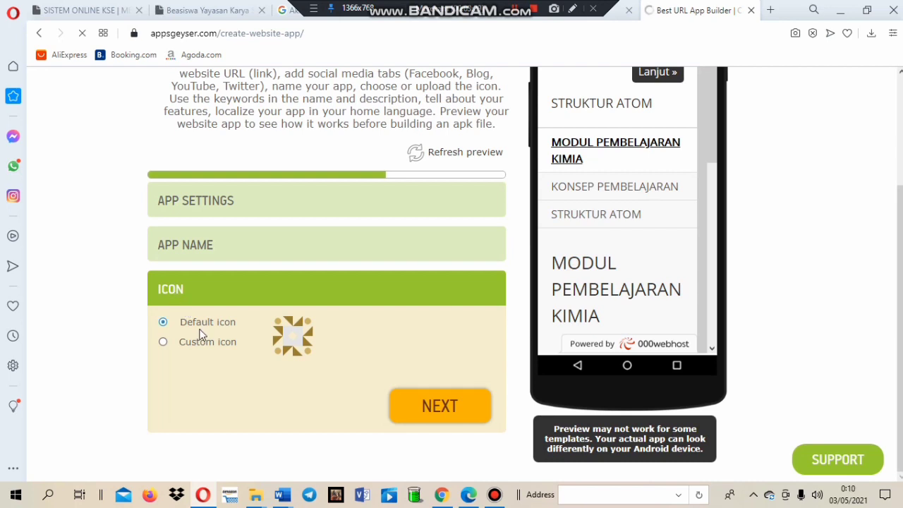
Step: Upload and crop the blue sphere image as the custom icon, then confirm the settings
click(164, 344)
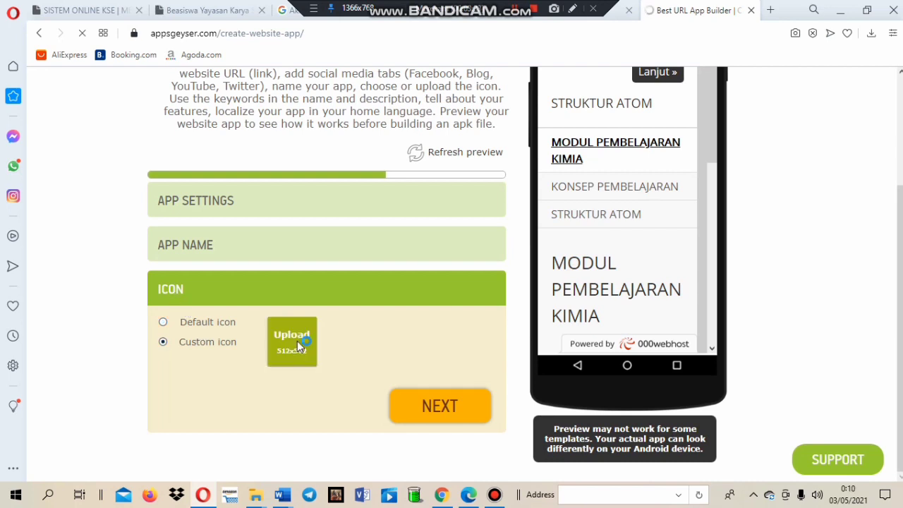
click(297, 342)
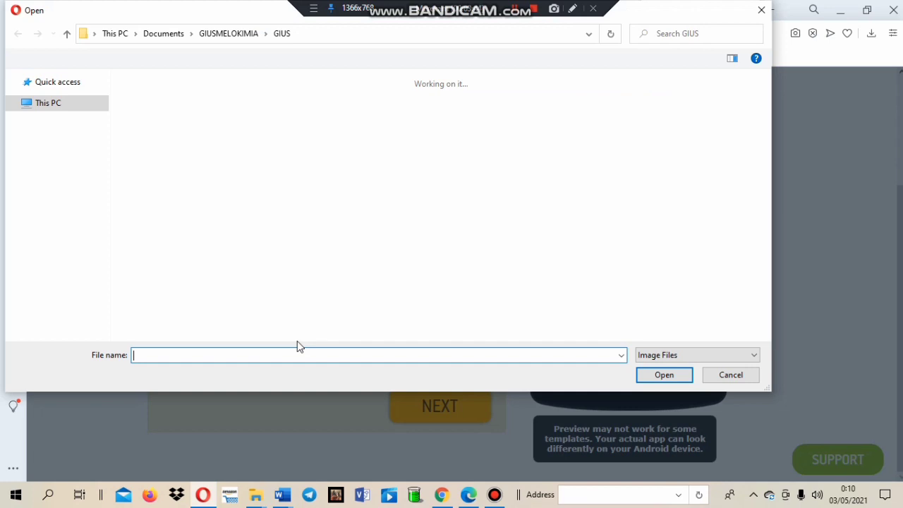
click(663, 375)
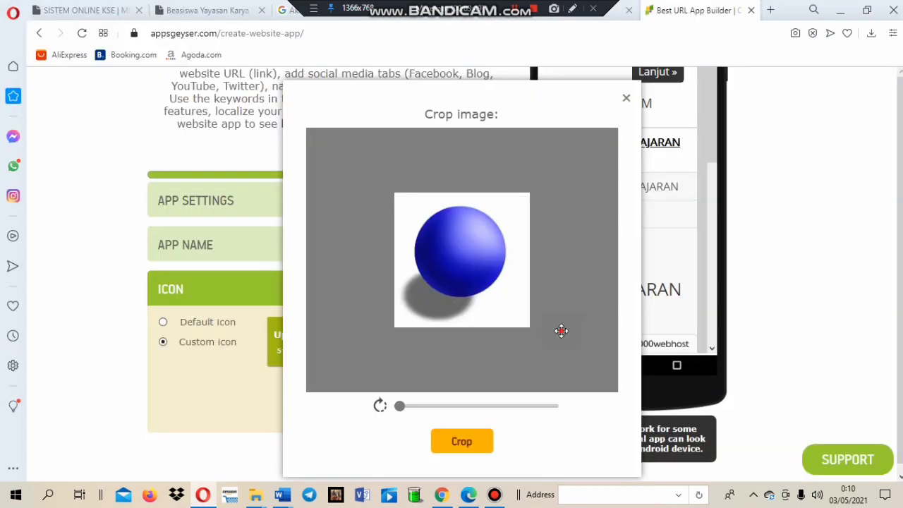
click(471, 449)
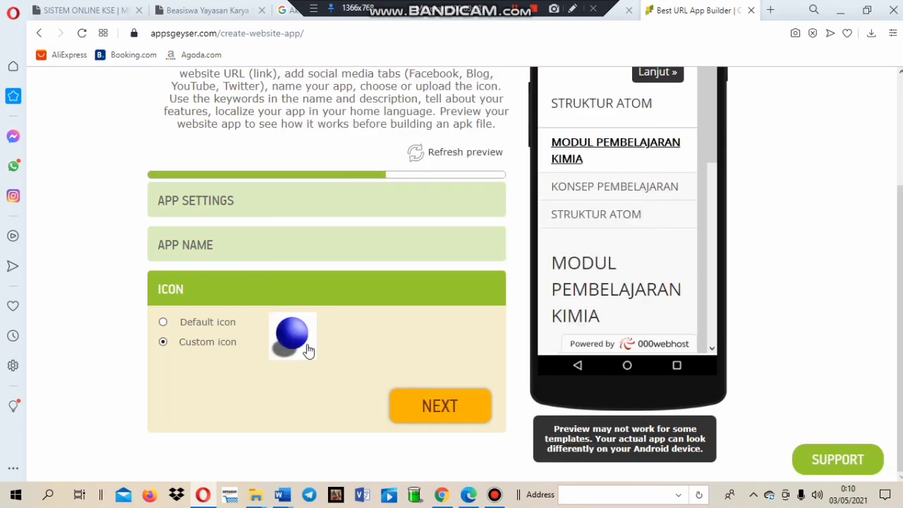
click(439, 410)
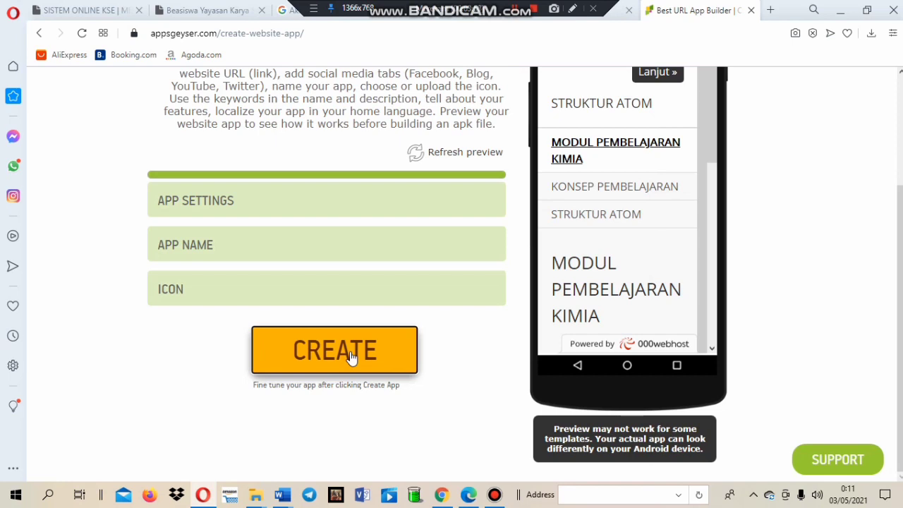
Step: Create the app, then sign up using the second Google account instead of e-mail
click(350, 352)
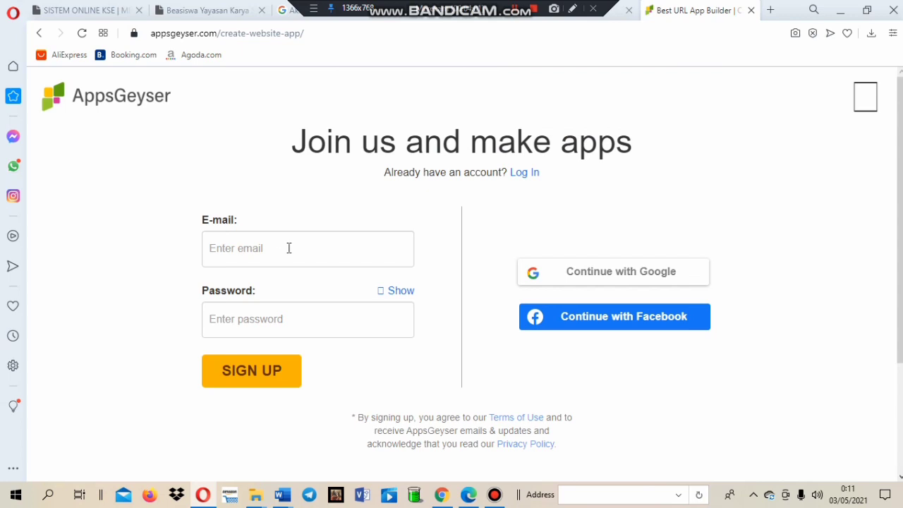
click(398, 244)
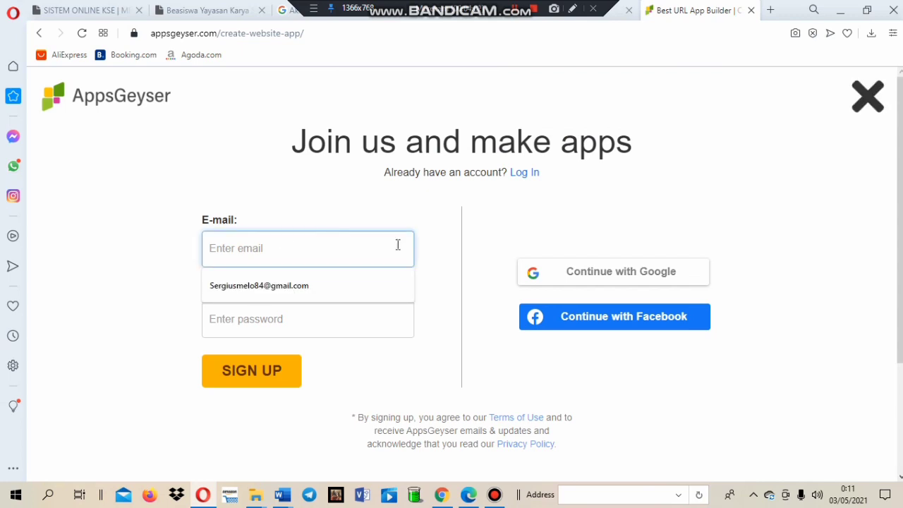
click(234, 290)
click(248, 321)
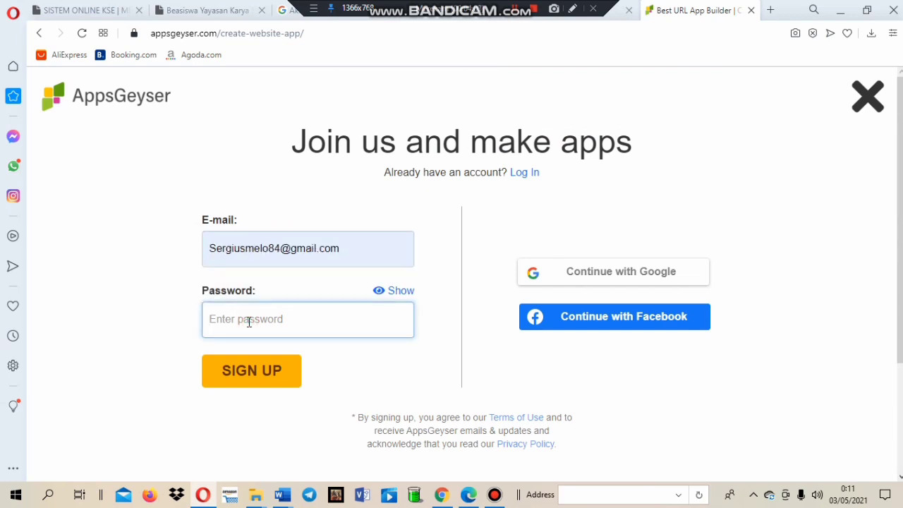
click(374, 254)
click(610, 282)
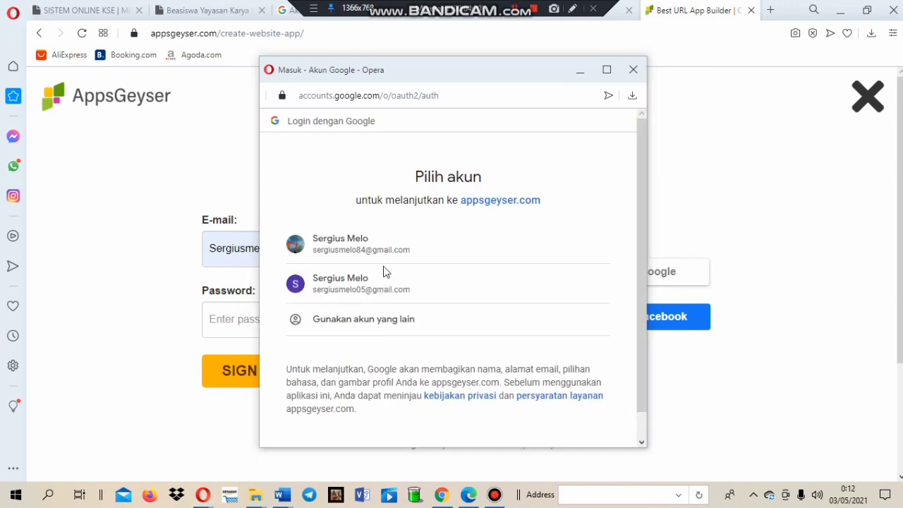
click(409, 295)
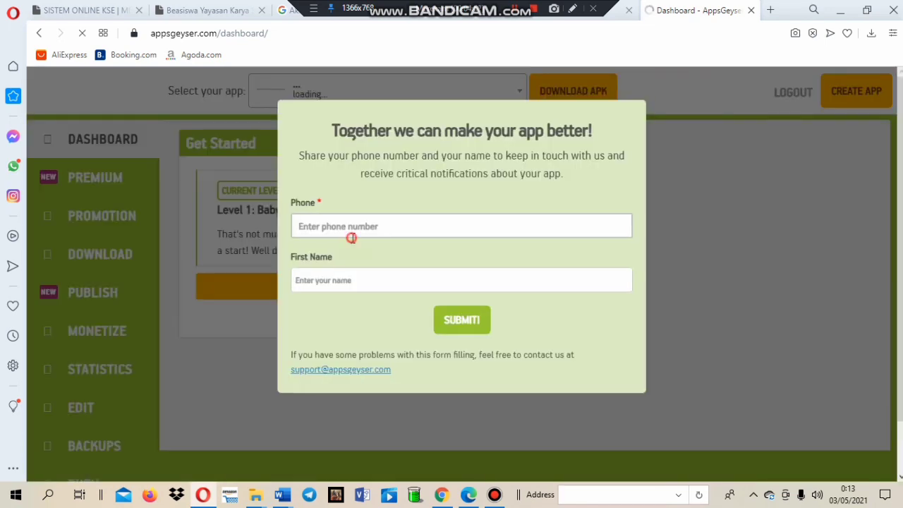
Step: Close the phone/name and premium plan pop-ups and go to the CHEM LOVE download page
click(348, 236)
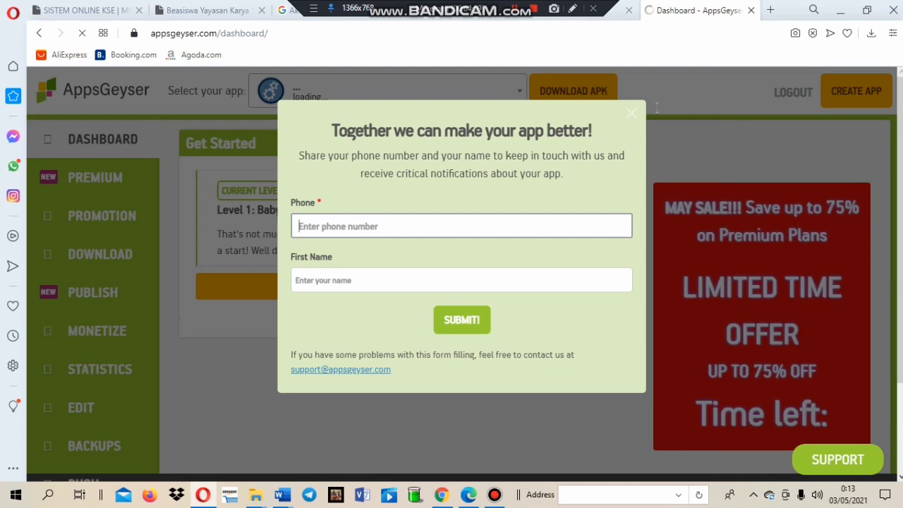
click(632, 112)
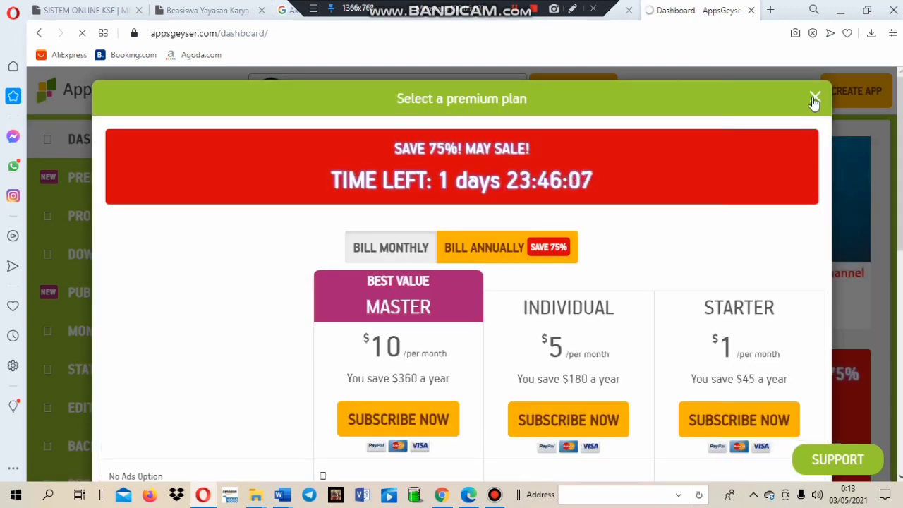
click(814, 99)
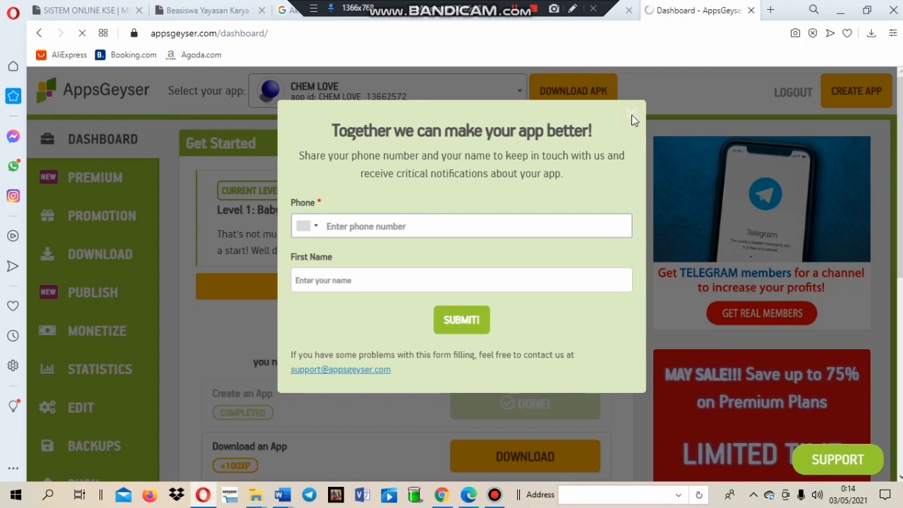
click(632, 116)
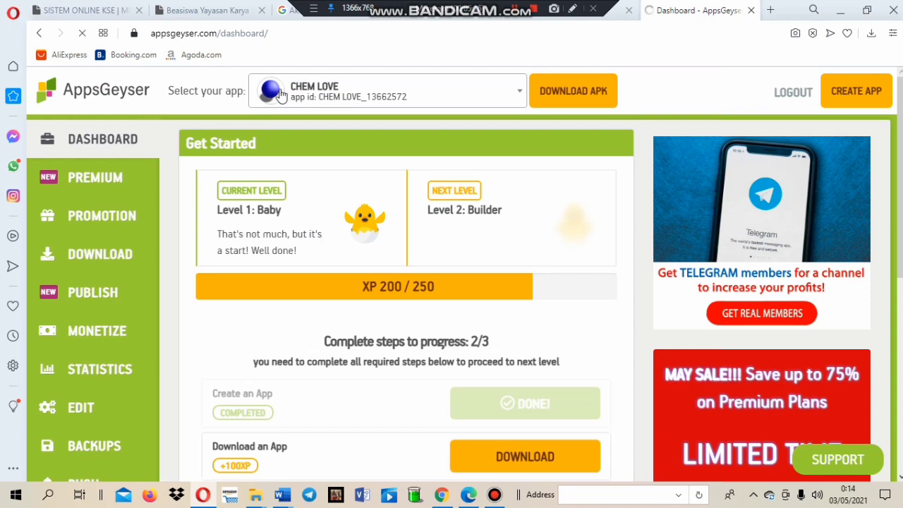
click(555, 99)
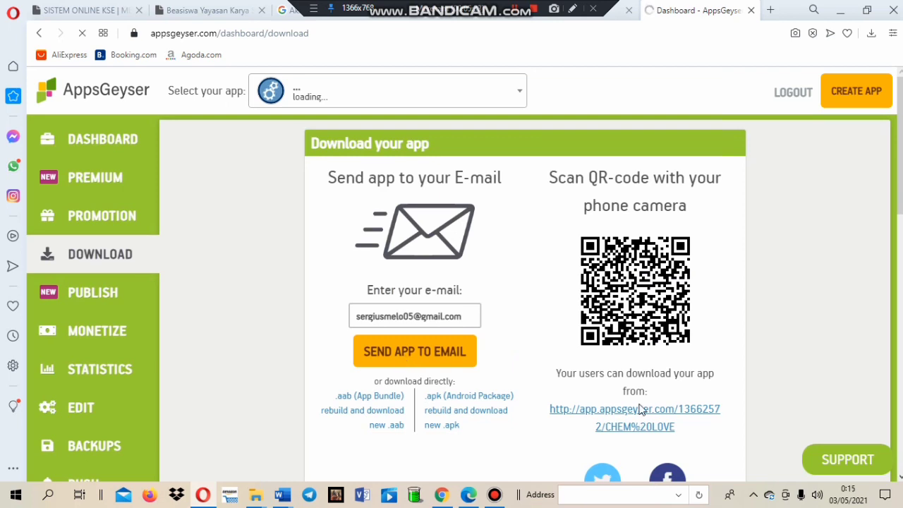
Step: Scroll down the download page while the app rebuilds to 100%
scroll(627, 373, down, 1)
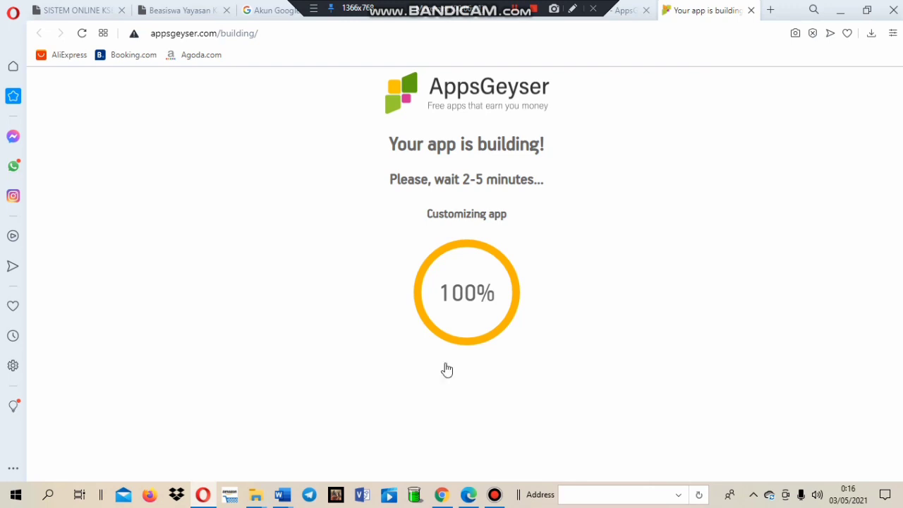
Step: Download the finished CHEM LOVE APK (_CHEM_LOVE_13662572.apk)
click(474, 285)
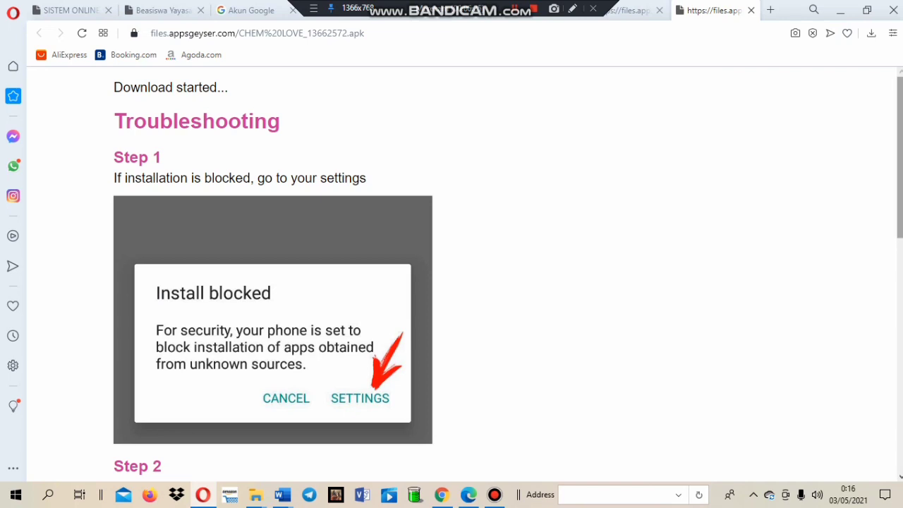
drag(900, 148, 819, 150)
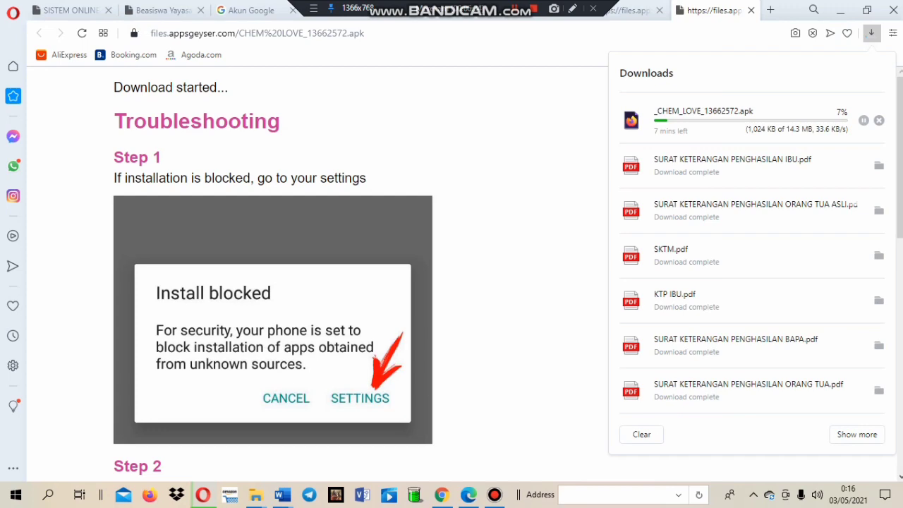
drag(900, 193, 875, 308)
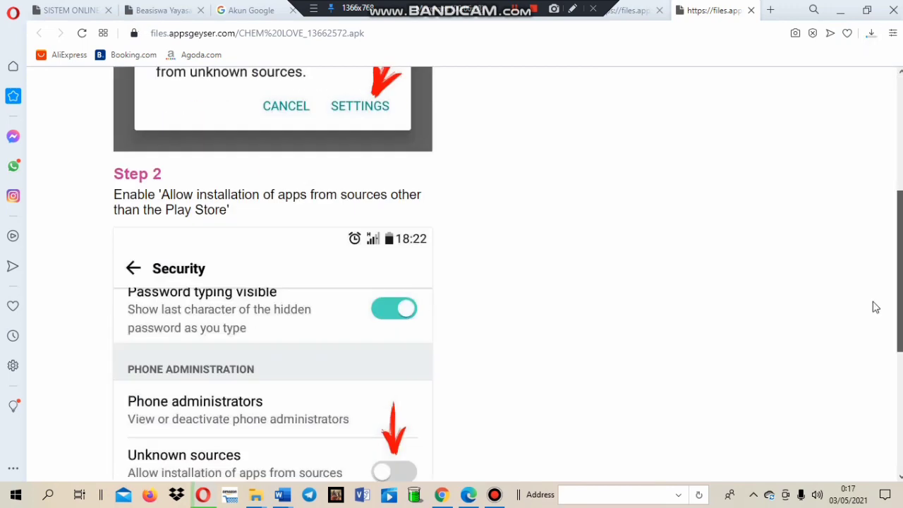
scroll(873, 306, up, 2)
scroll(877, 369, down, 4)
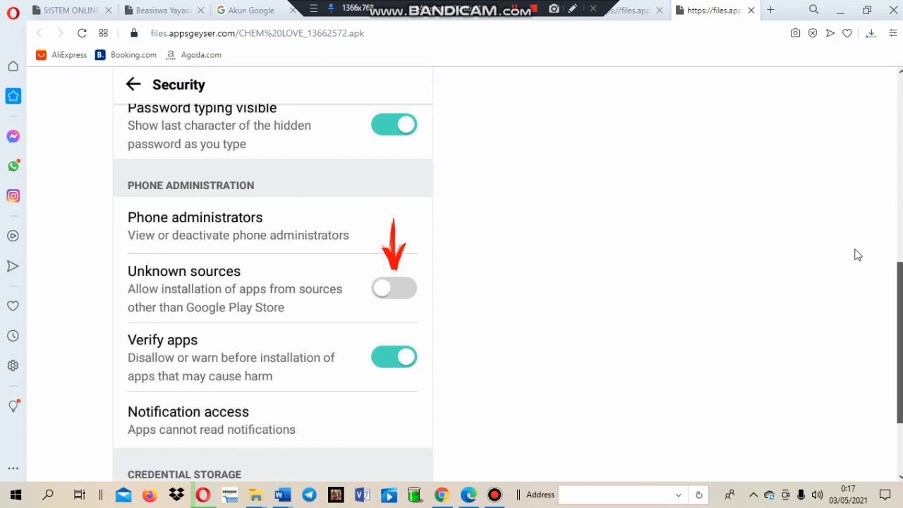
scroll(649, 121, up, 8)
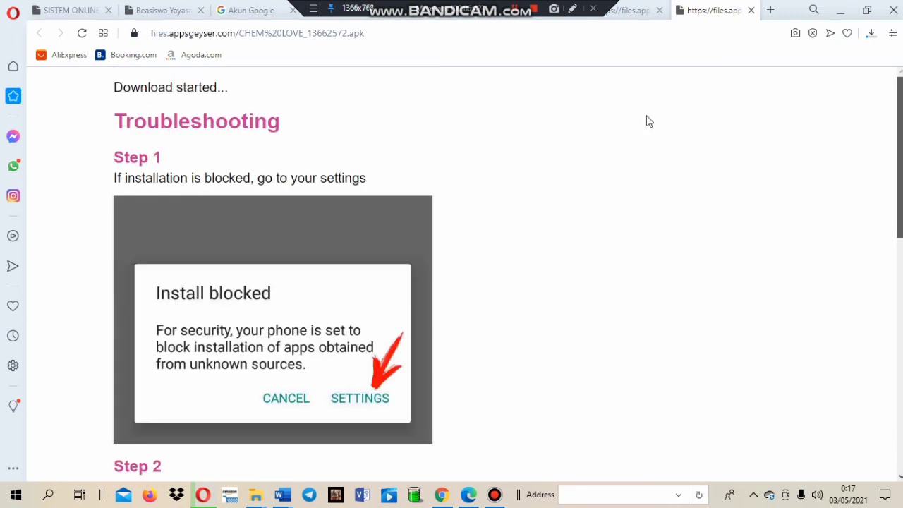
click(628, 160)
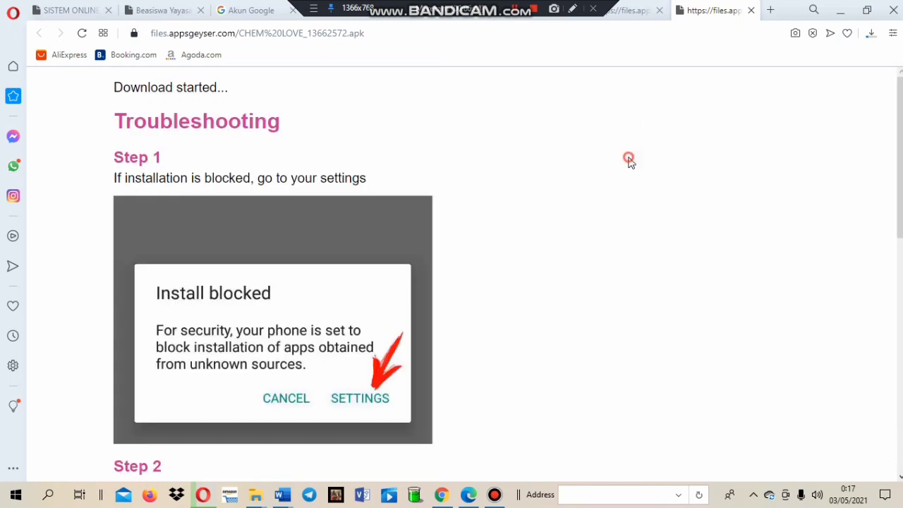
click(631, 10)
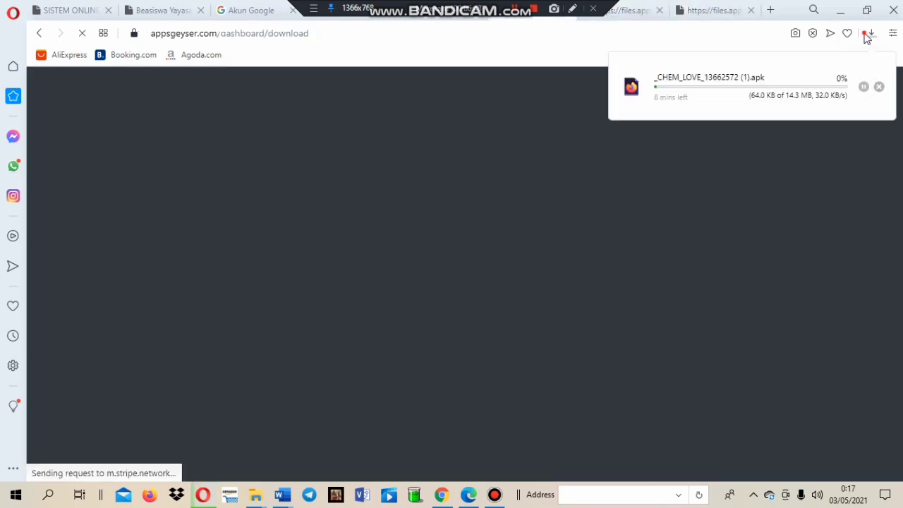
Step: Dismiss the duplicate download notice, check downloads in progress, and maximize the browser window
click(869, 35)
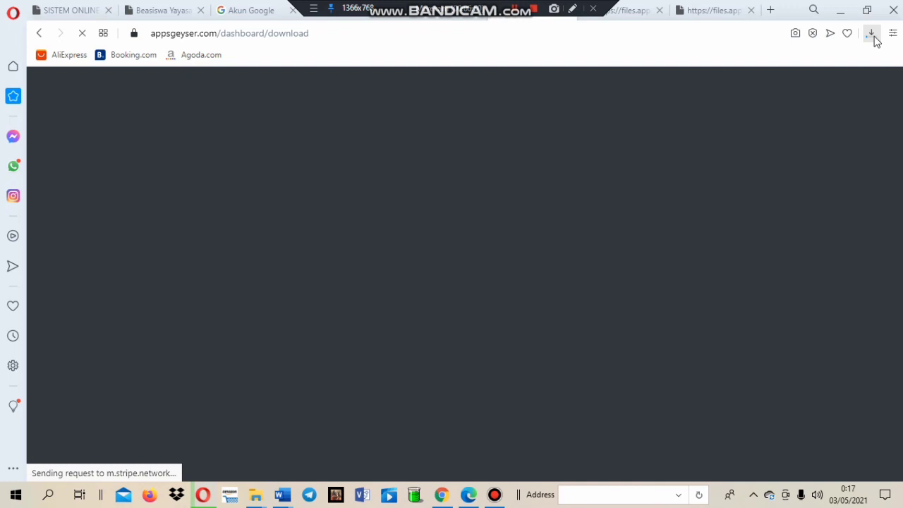
click(872, 35)
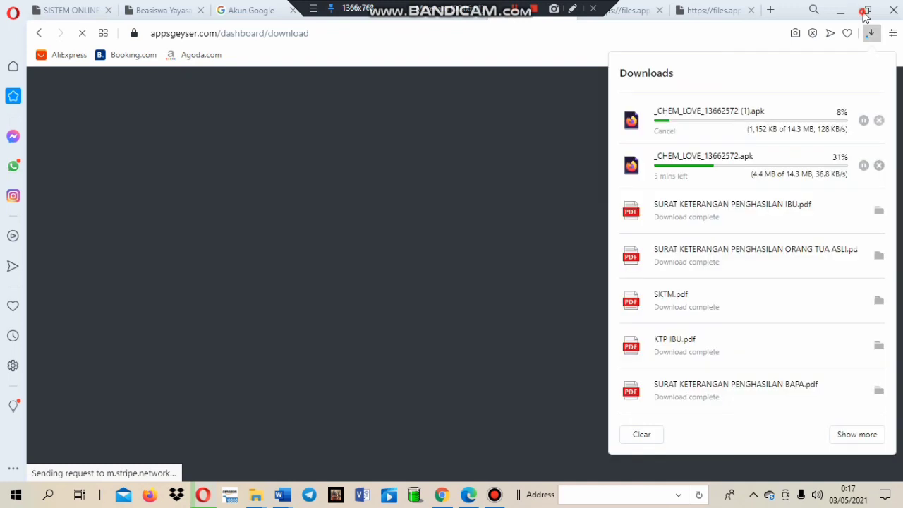
click(866, 10)
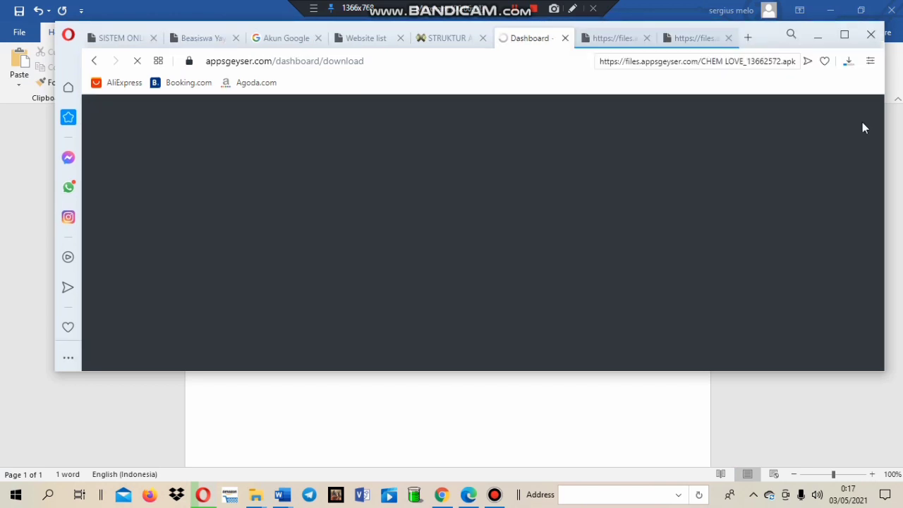
click(844, 34)
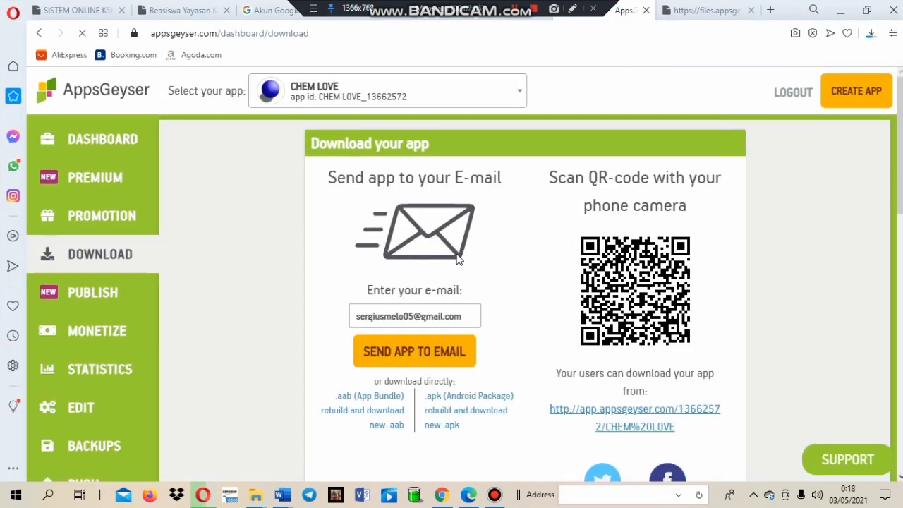
Step: In the Google account tab, go to qrcode-monkey.com via the 'MONE' address suggestion
click(266, 10)
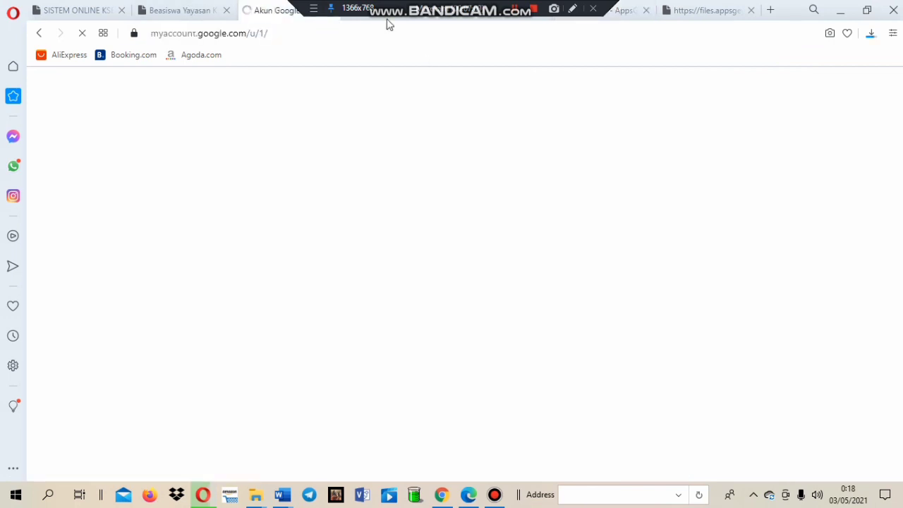
key(ctrl+Tab)
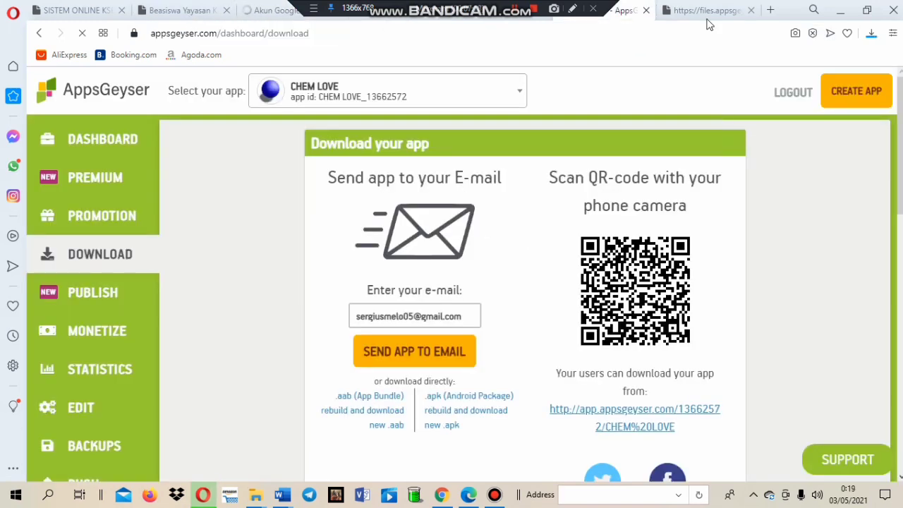
click(275, 10)
click(283, 31)
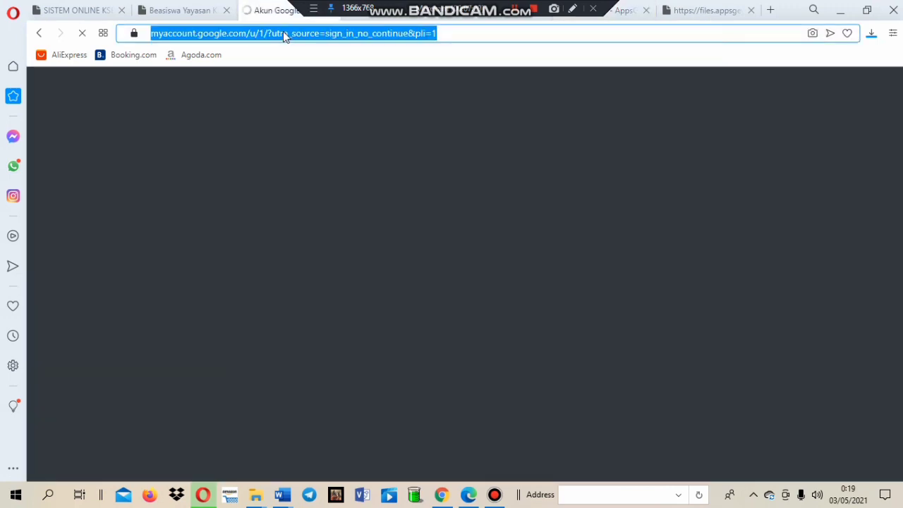
key(BackSpace)
text(MO)
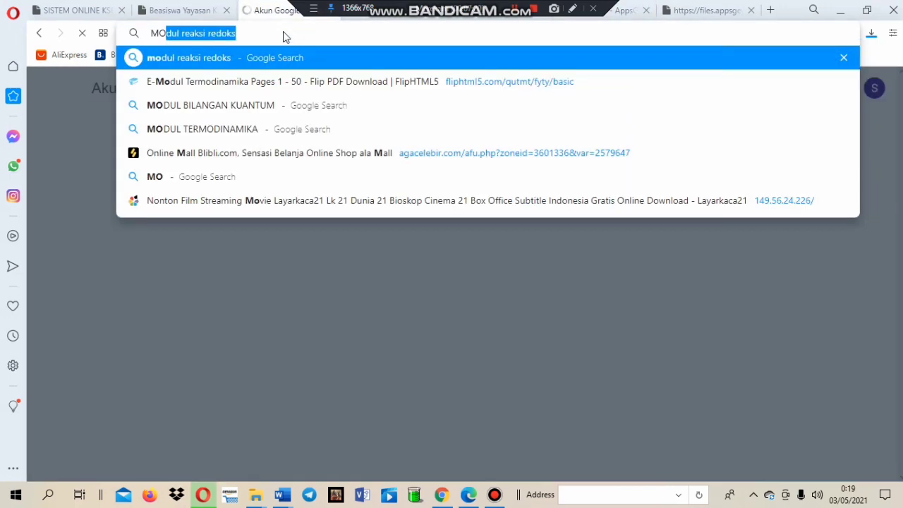
text(NE)
click(201, 91)
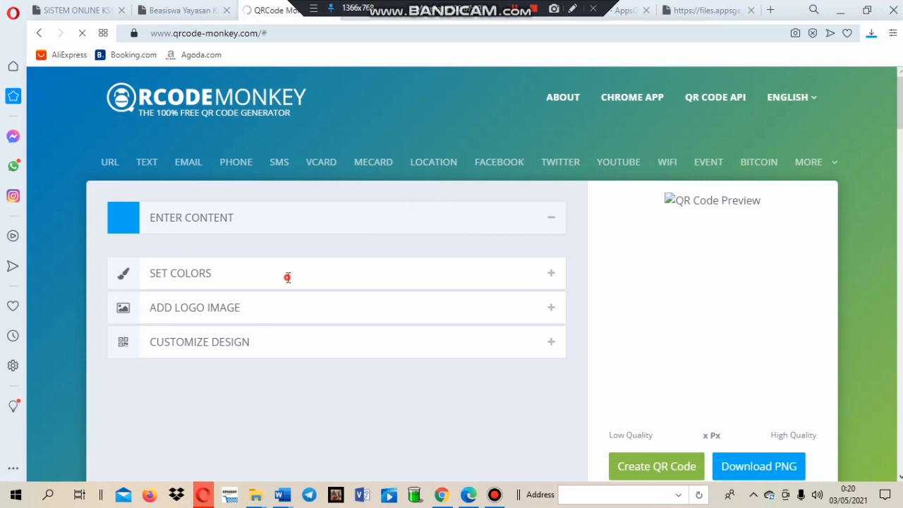
click(134, 276)
right_click(134, 276)
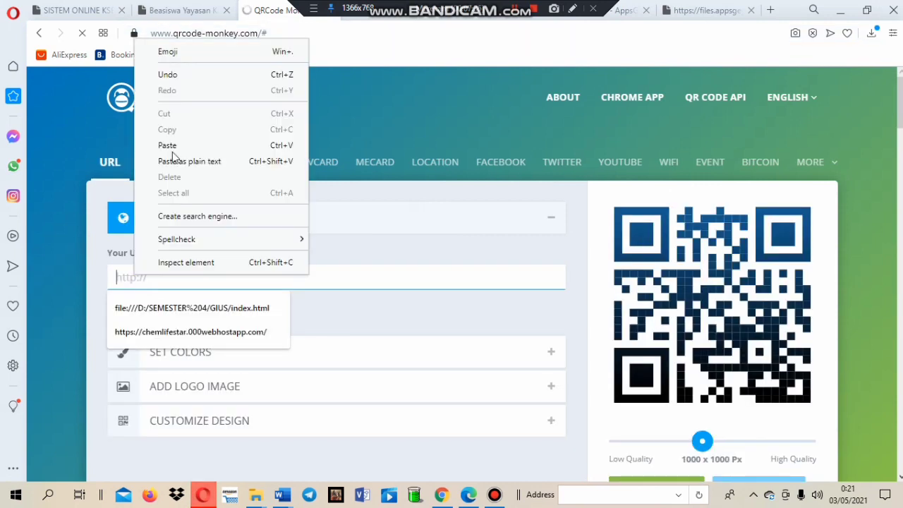
click(173, 148)
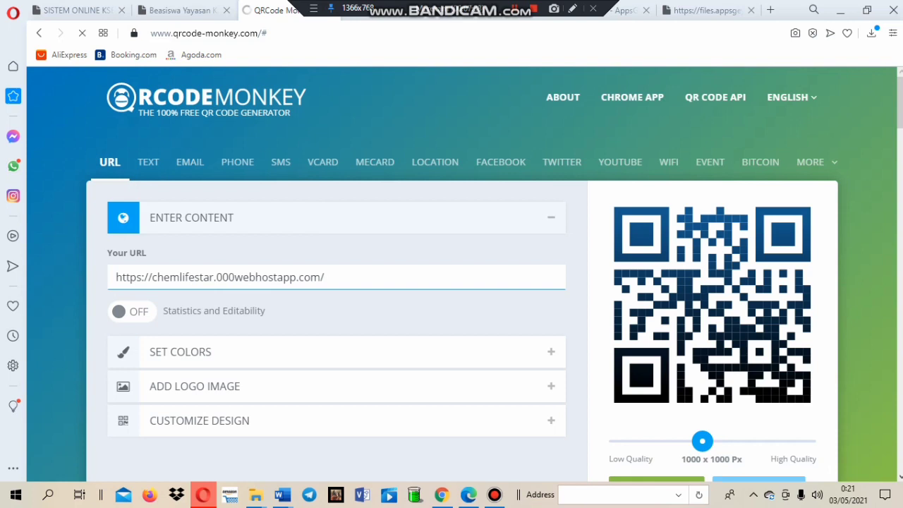
scroll(192, 156, down, 2)
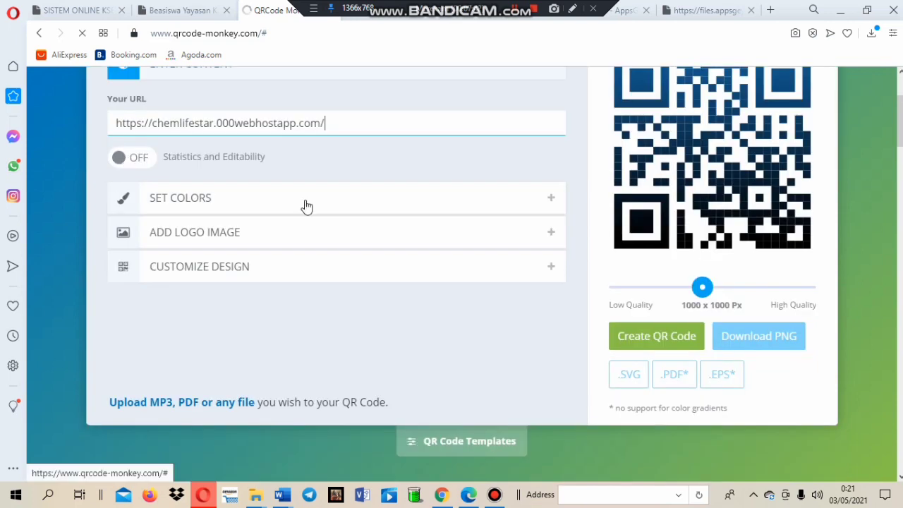
Step: Give the QR code a black-to-magenta (#DF1FD8) colour gradient and begin uploading a logo image
click(540, 204)
click(147, 178)
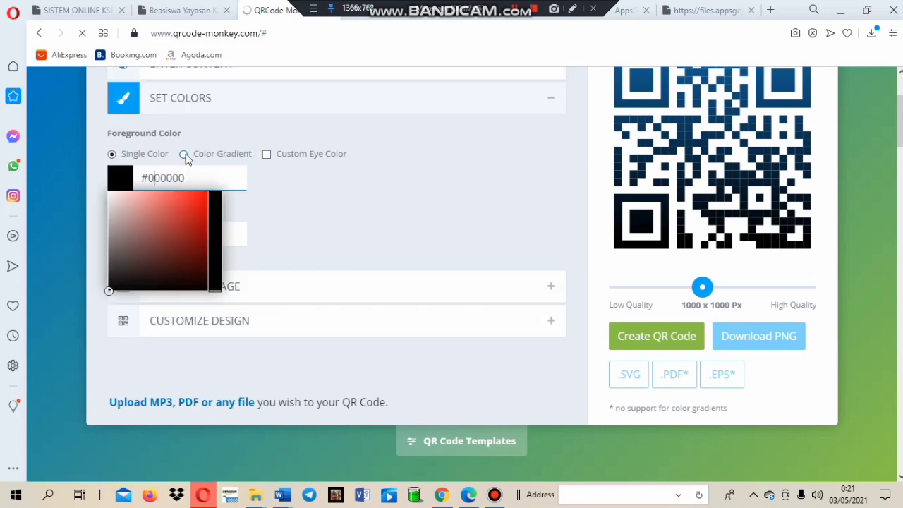
click(184, 154)
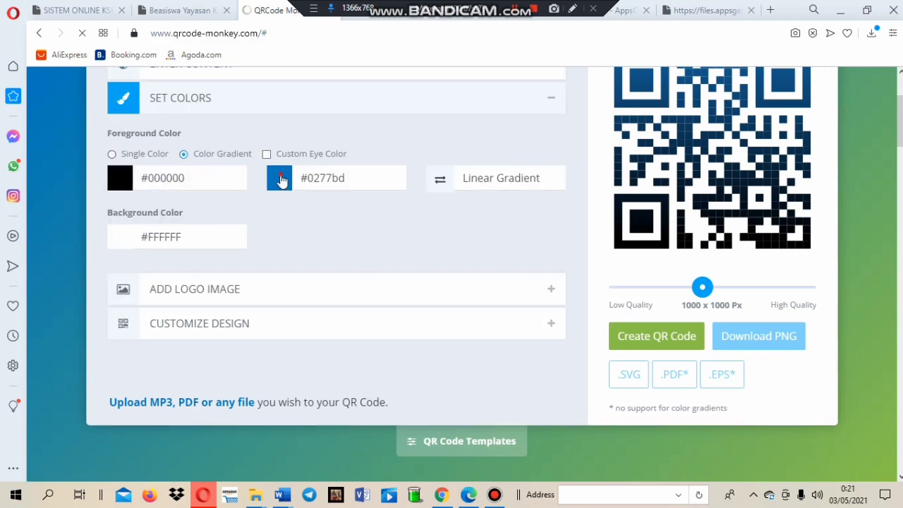
click(281, 180)
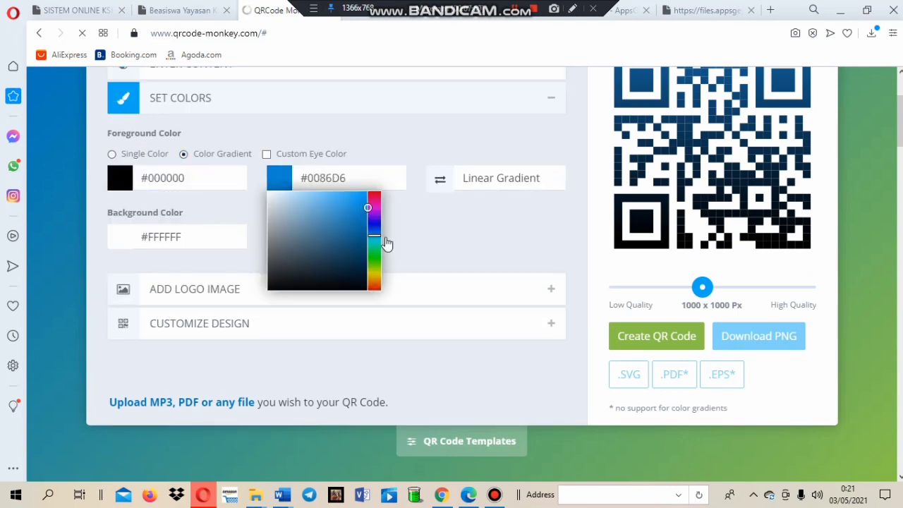
click(374, 207)
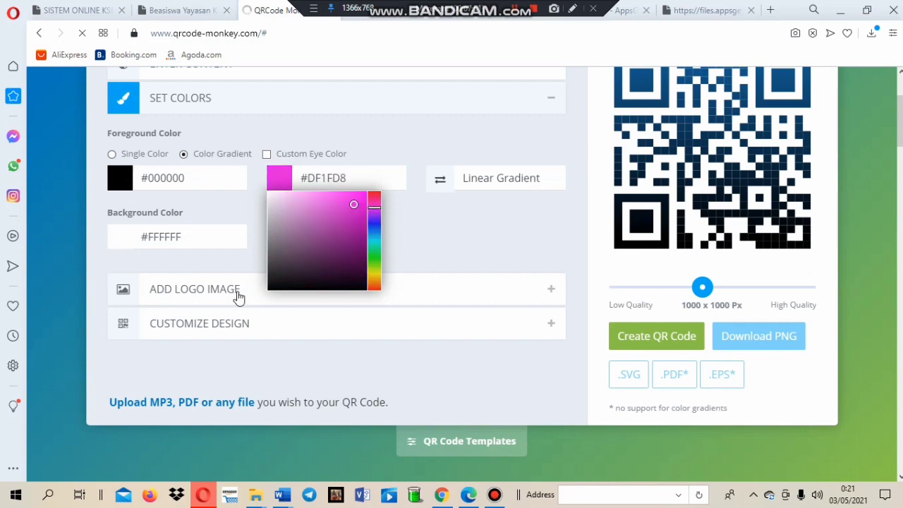
click(256, 291)
click(230, 176)
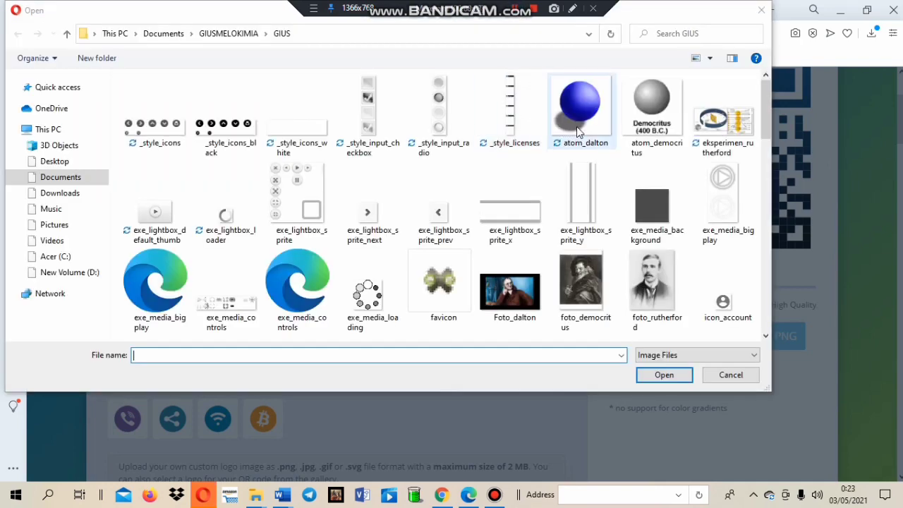
Step: Choose the atom_dalton blue sphere picture and upload it as the QR logo
click(580, 106)
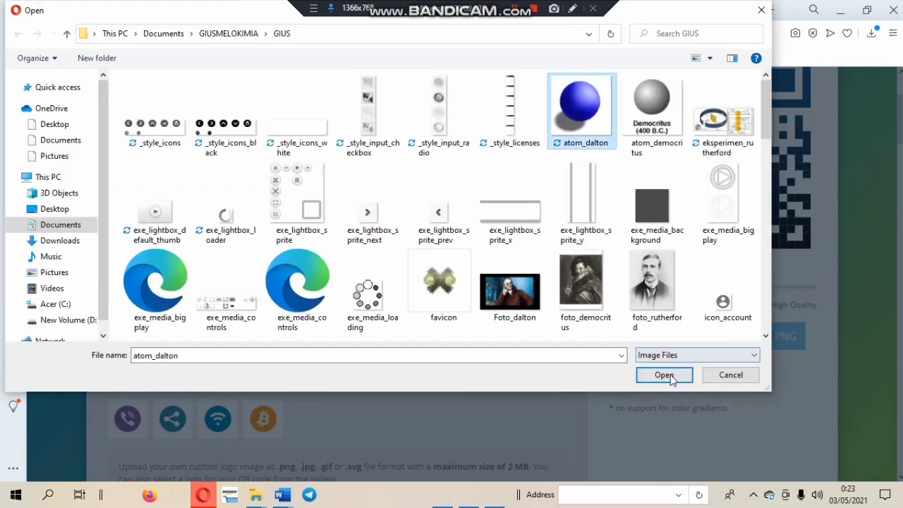
click(676, 370)
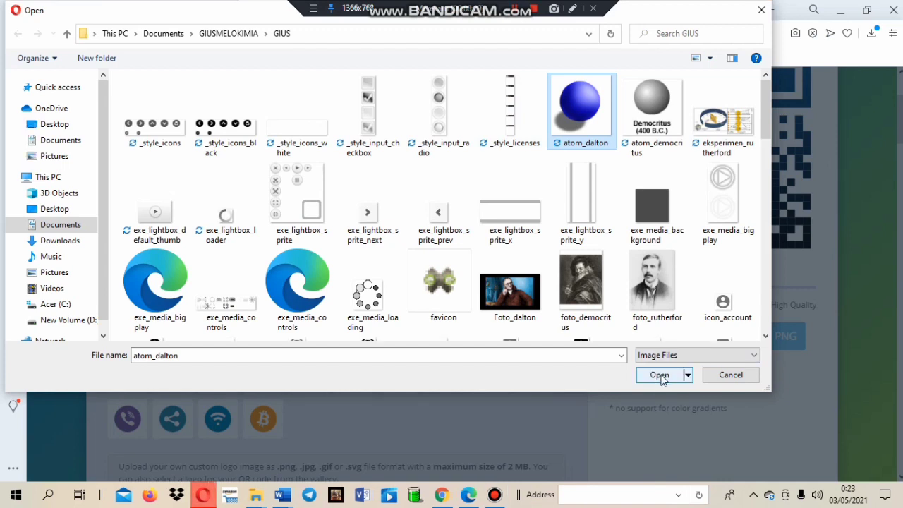
click(661, 376)
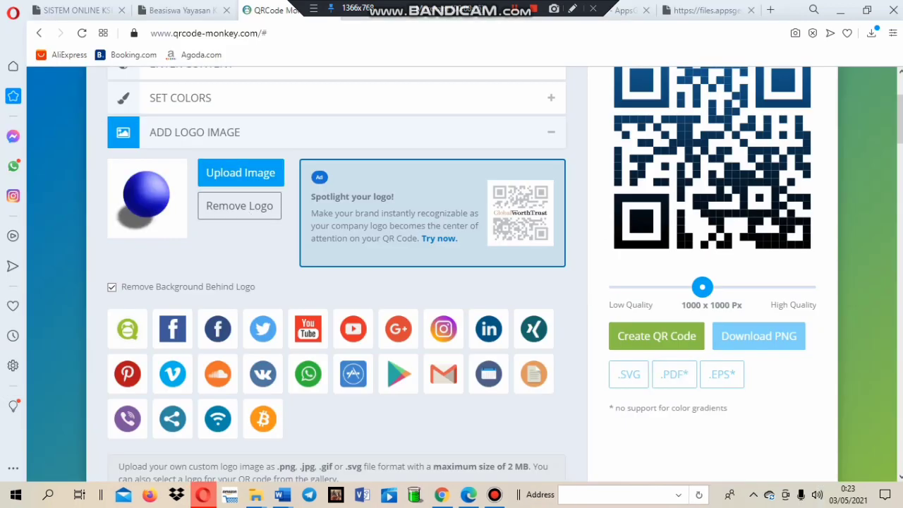
Step: Apply a dotted body and a different square eye frame, then regenerate the QR code
scroll(863, 176, down, 3)
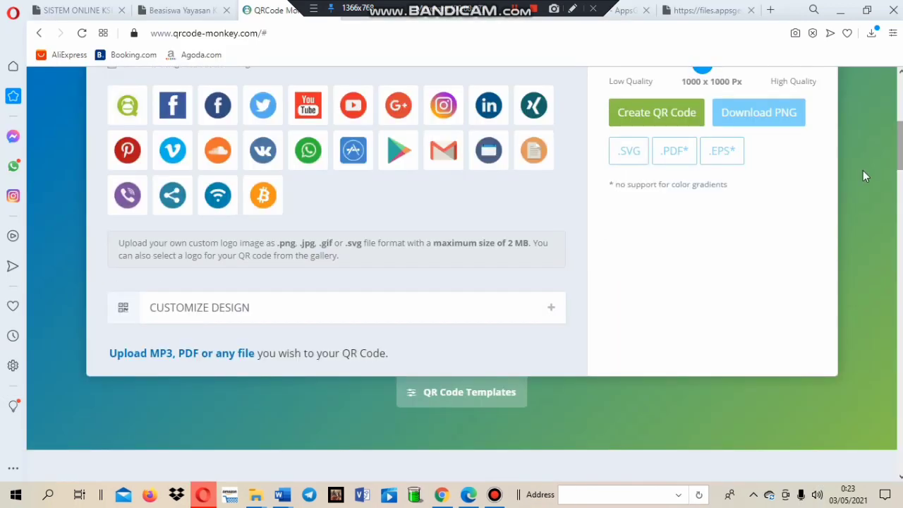
click(552, 312)
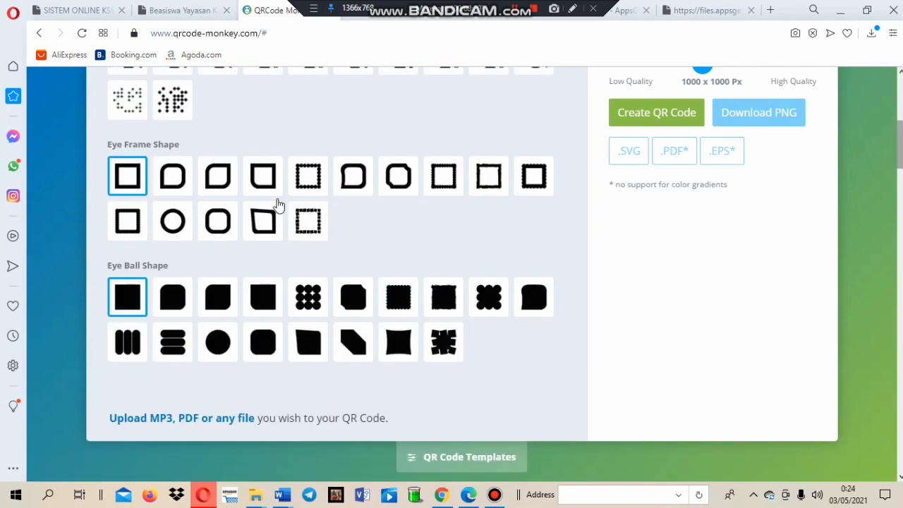
click(141, 223)
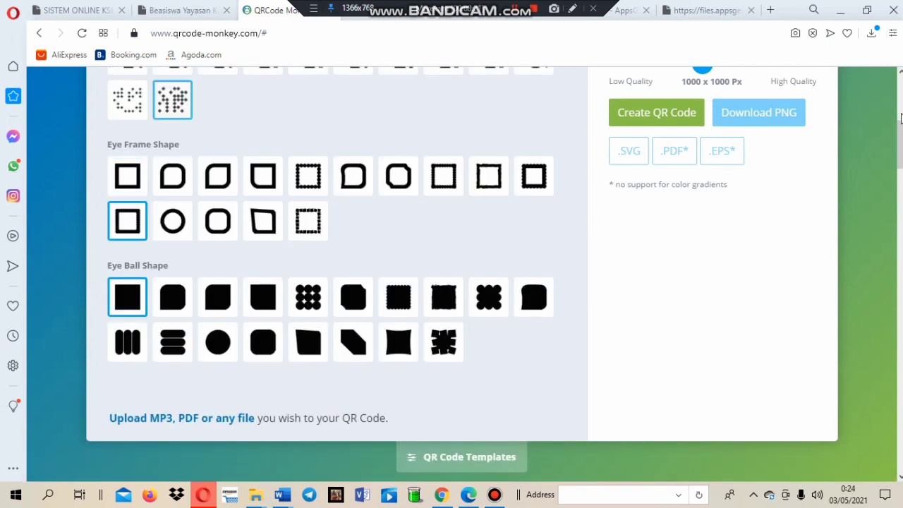
scroll(901, 118, up, 8)
scroll(901, 118, down, 9)
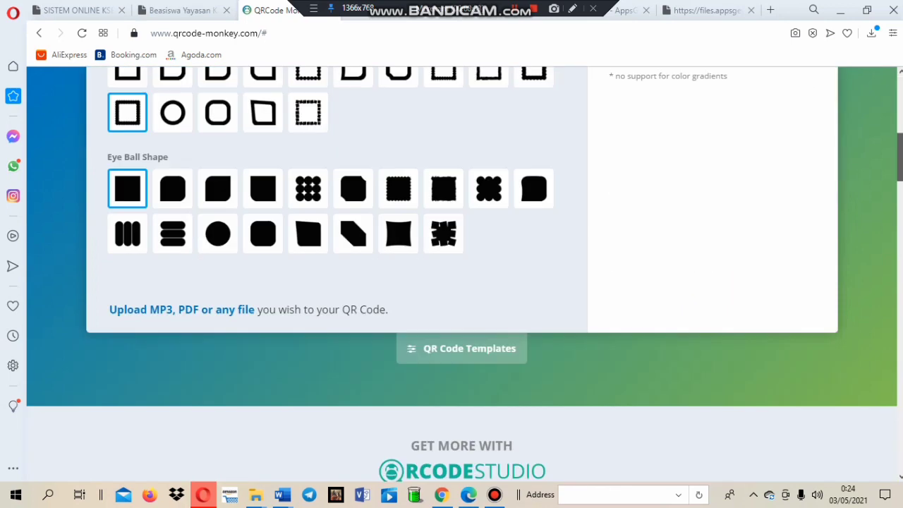
scroll(654, 334, up, 4)
scroll(654, 335, up, 1)
click(652, 328)
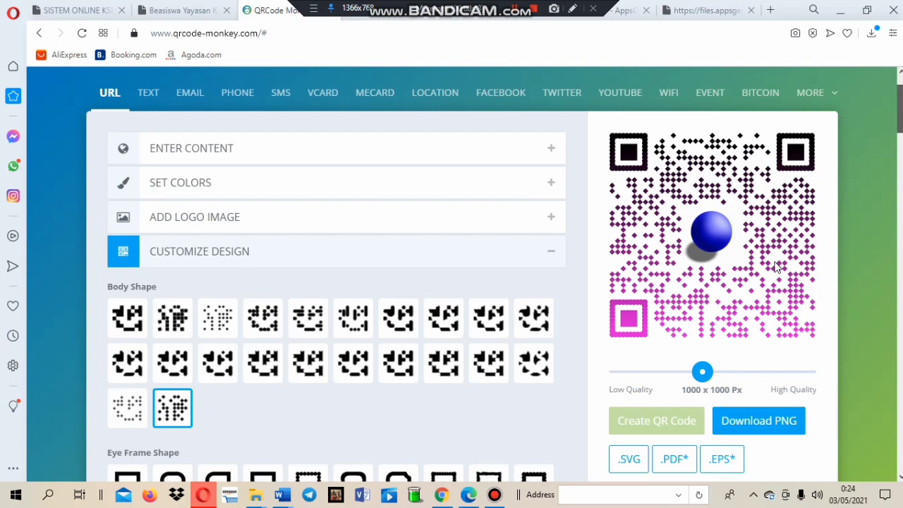
scroll(774, 266, down, 2)
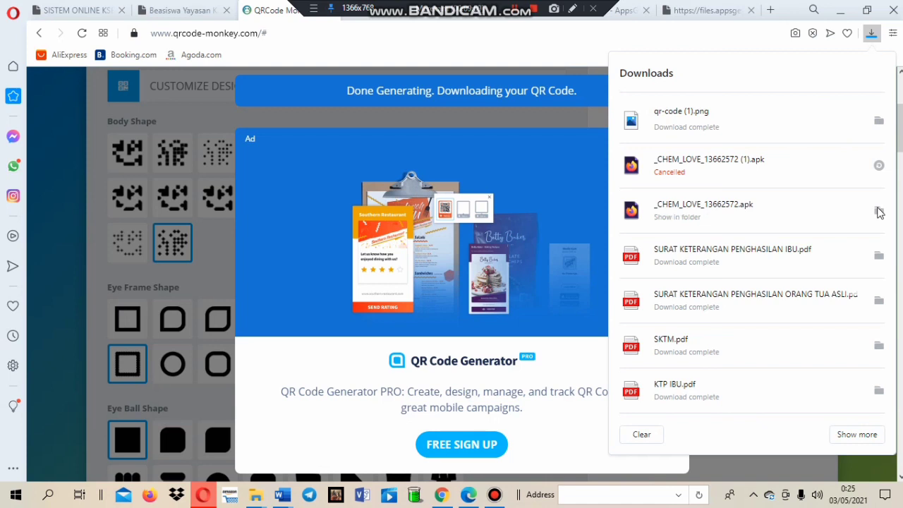
Step: Show the Downloads folder from Opera and open the qr-code (1) PNG
click(878, 211)
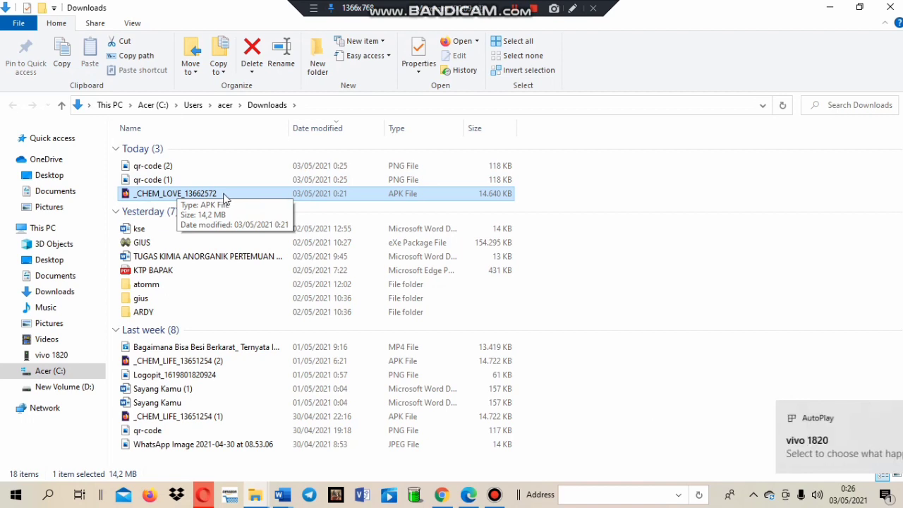
click(177, 180)
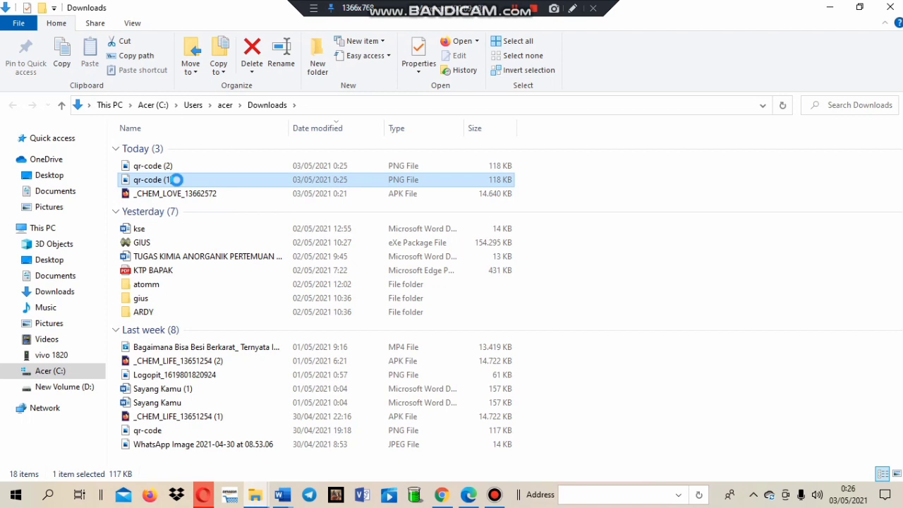
double_click(178, 182)
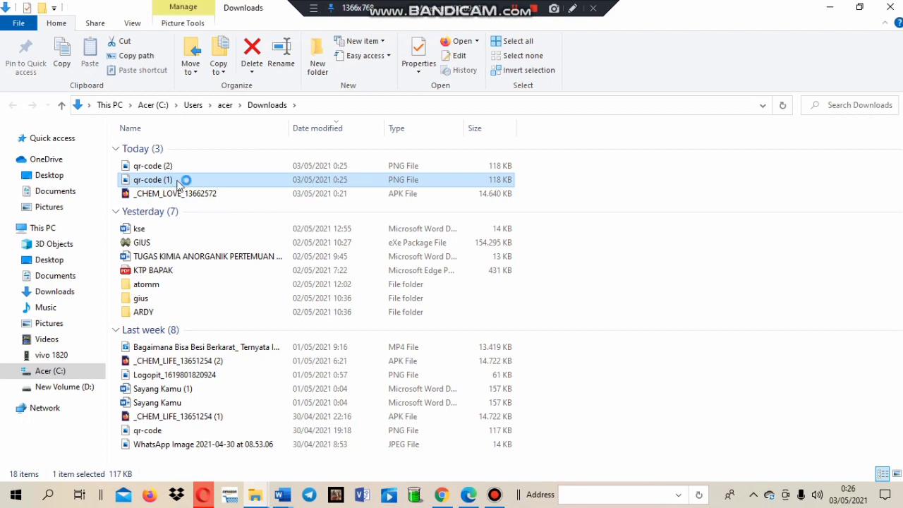